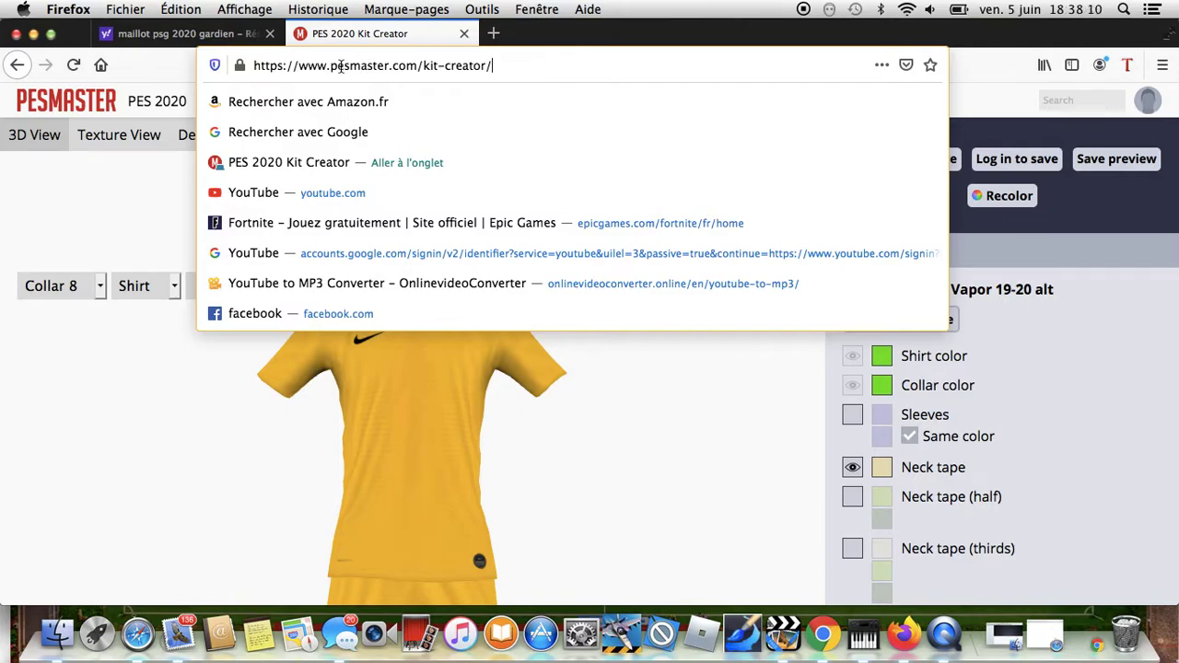
- Open the PES Master kit creator in a new tab and dismiss the Darty notification
click(492, 33)
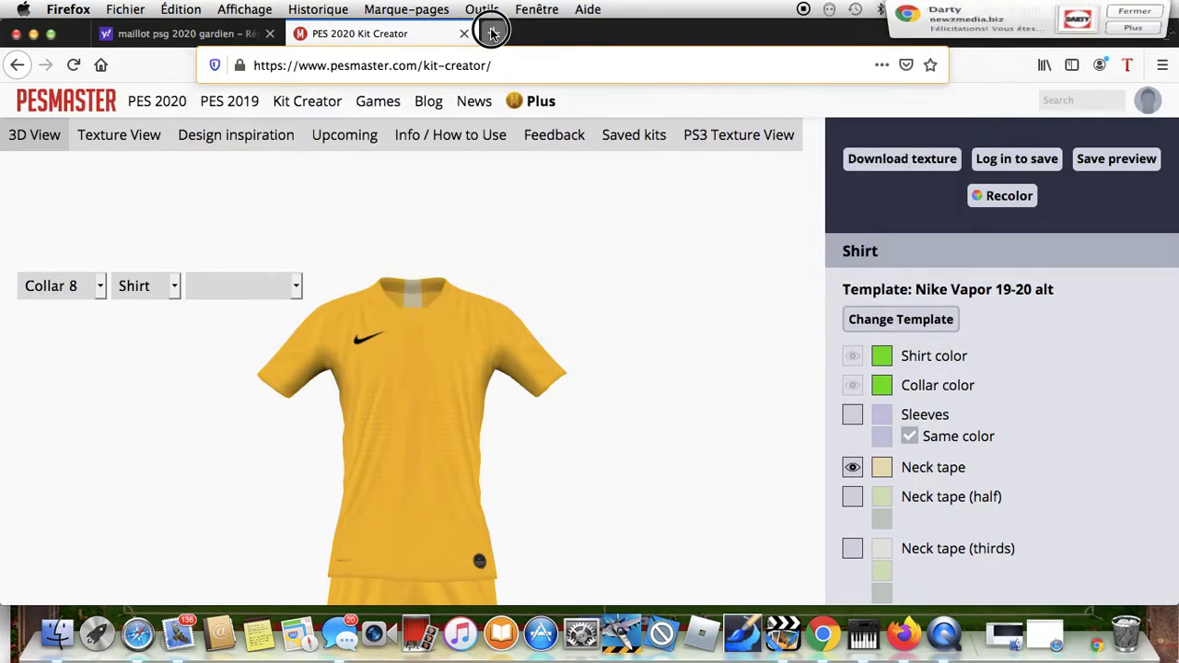
click(432, 269)
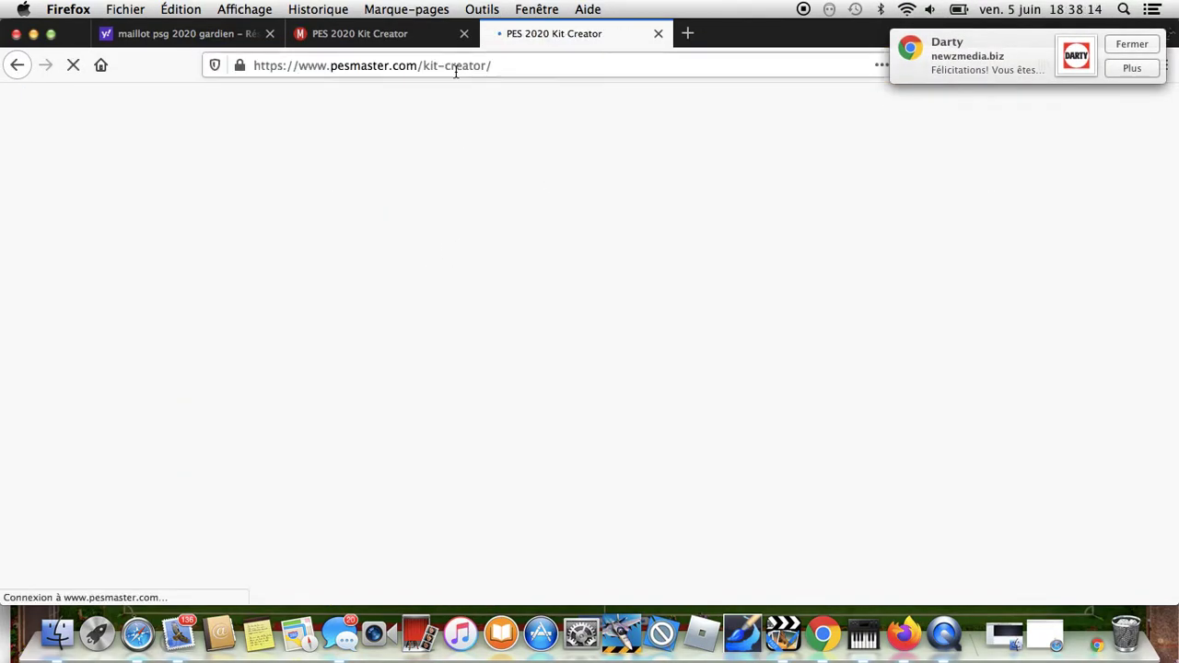
click(1131, 44)
- Go to pesmaster.com in a new tab and open its PES 2020 Kit Creator
click(687, 35)
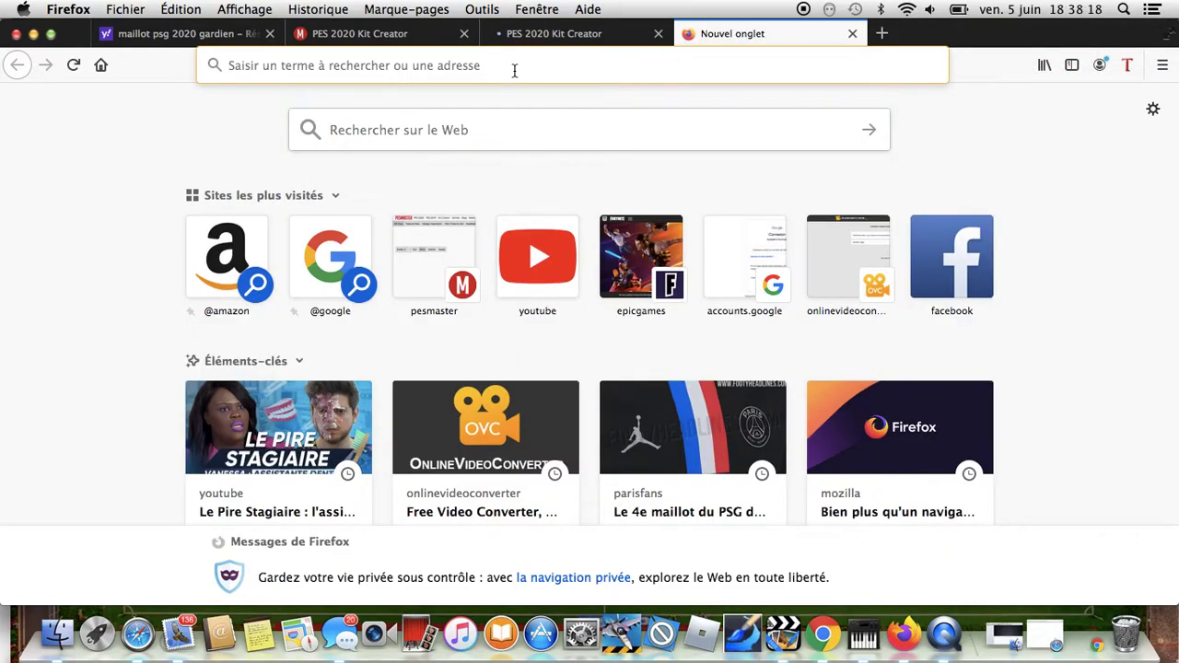
text(PES)
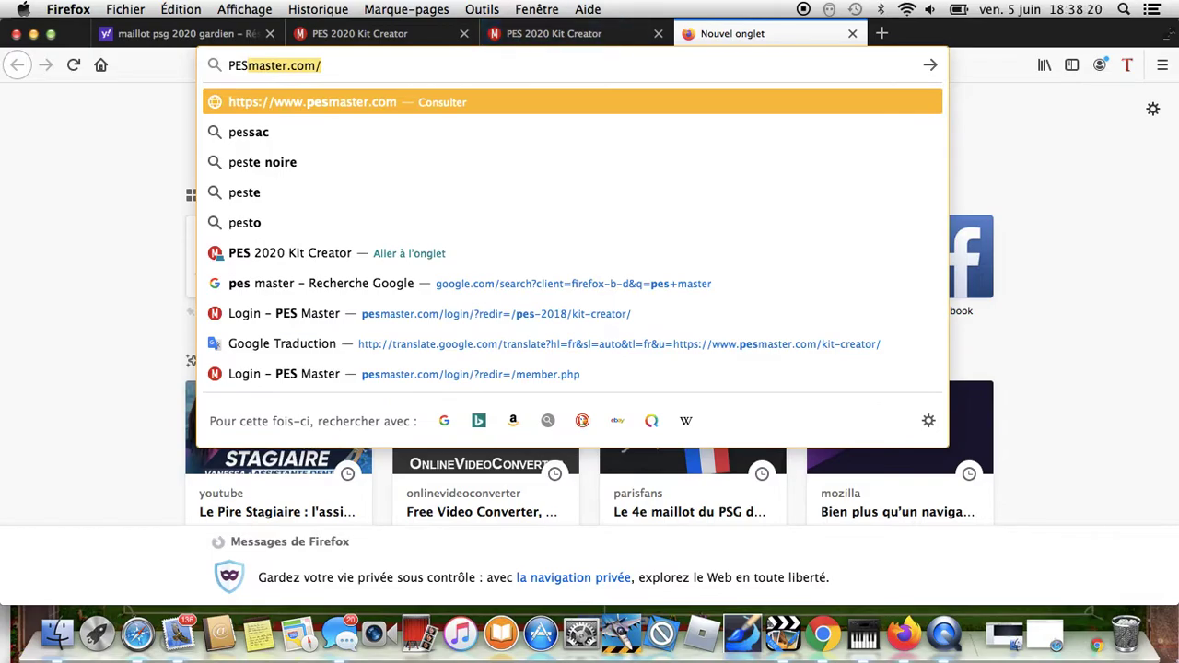
text(mar)
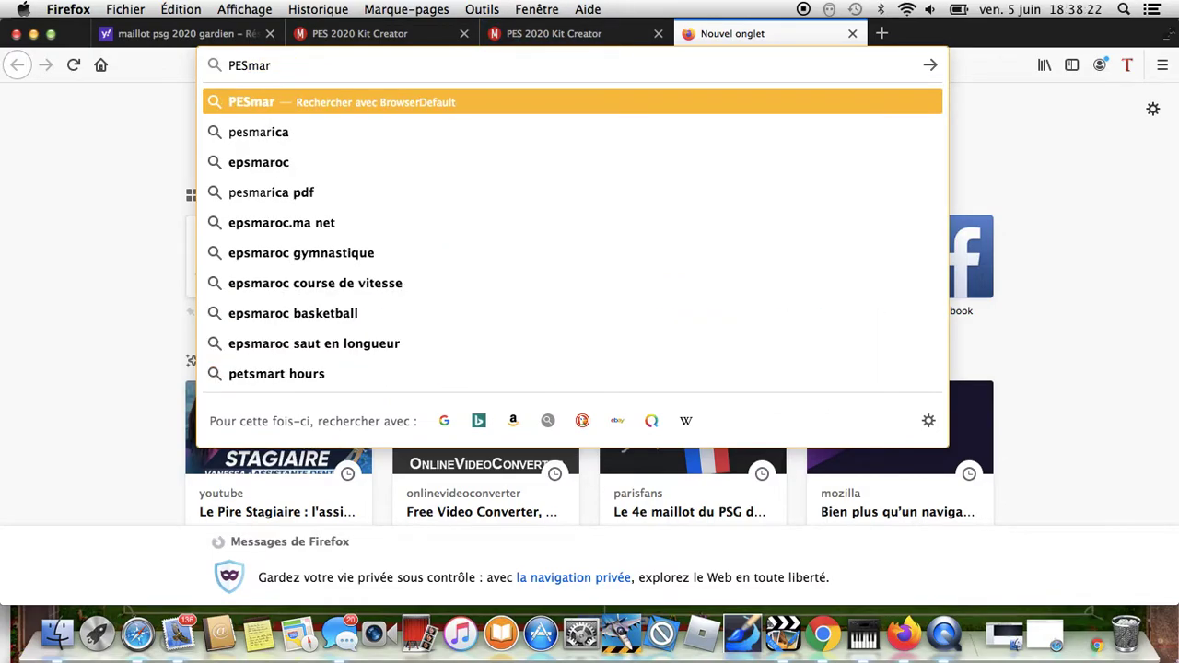
key(BackSpace)
text(ster)
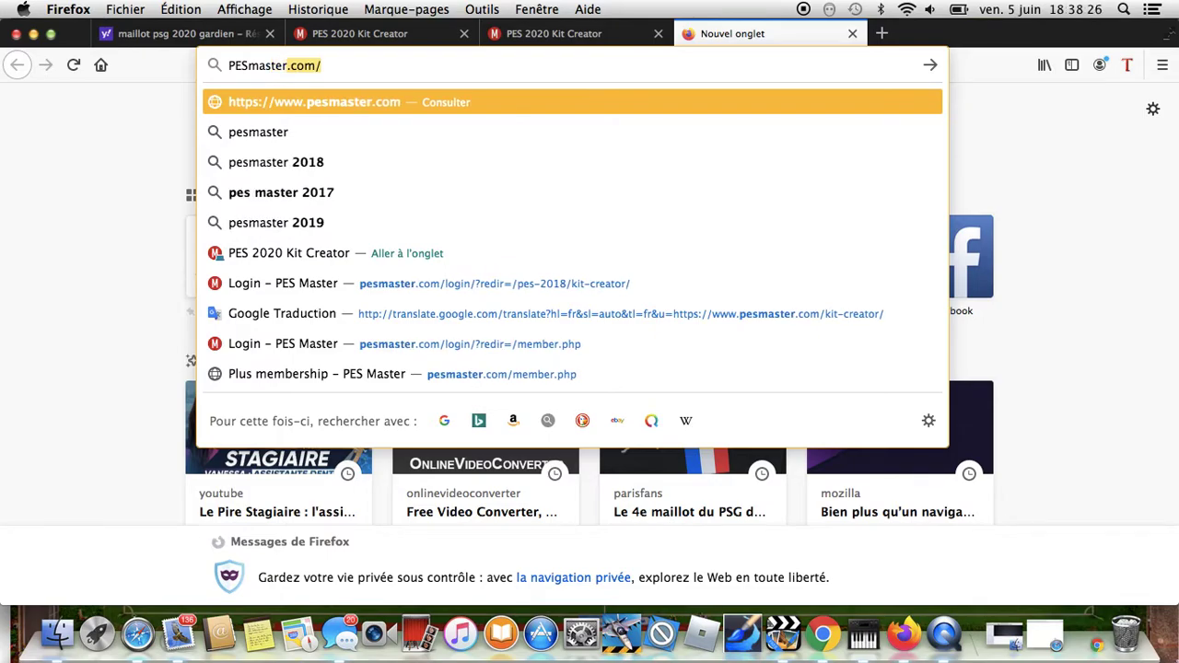
key(Return)
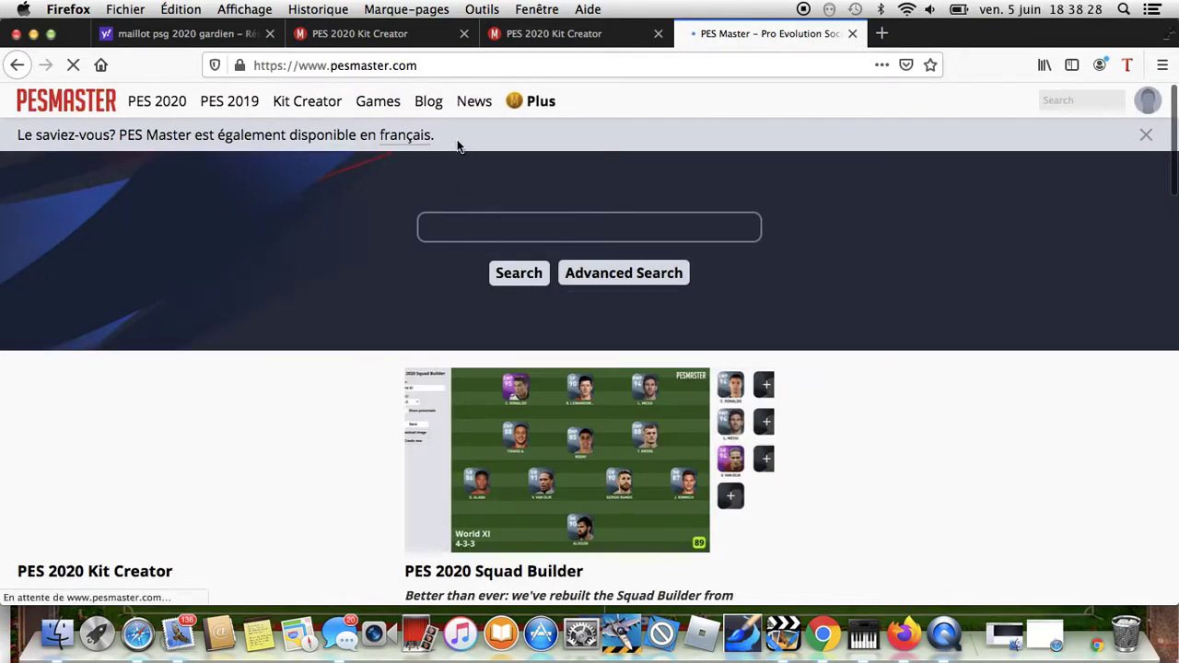
click(304, 488)
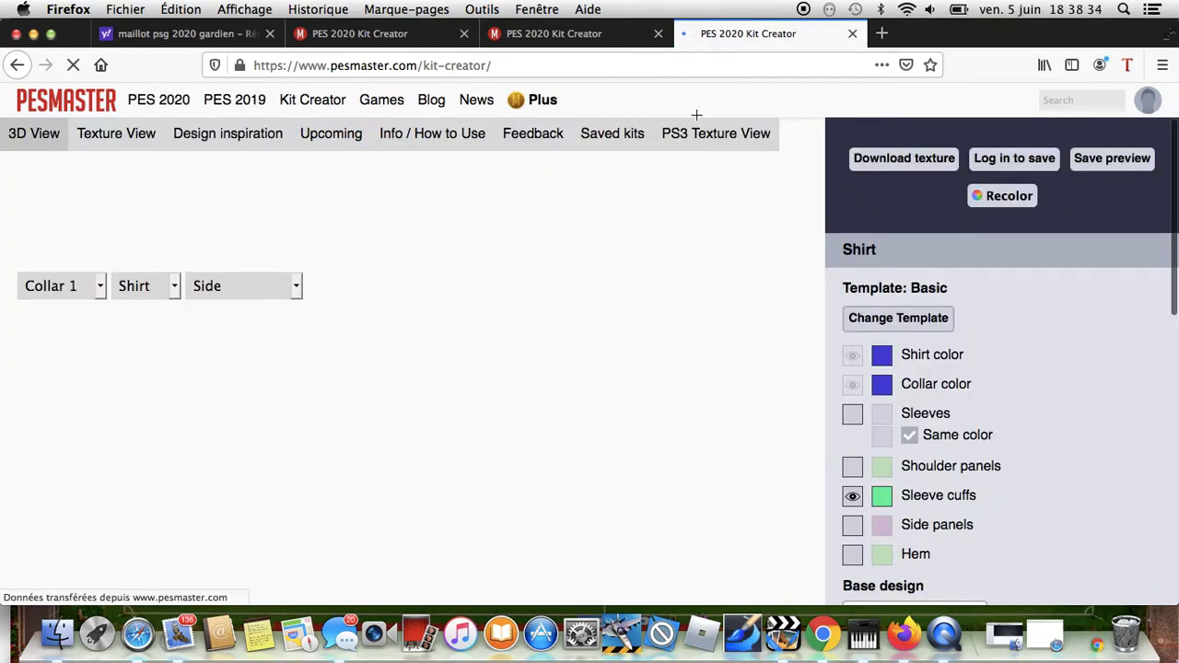
- Close the two older PES 2020 Kit Creator tabs
click(658, 33)
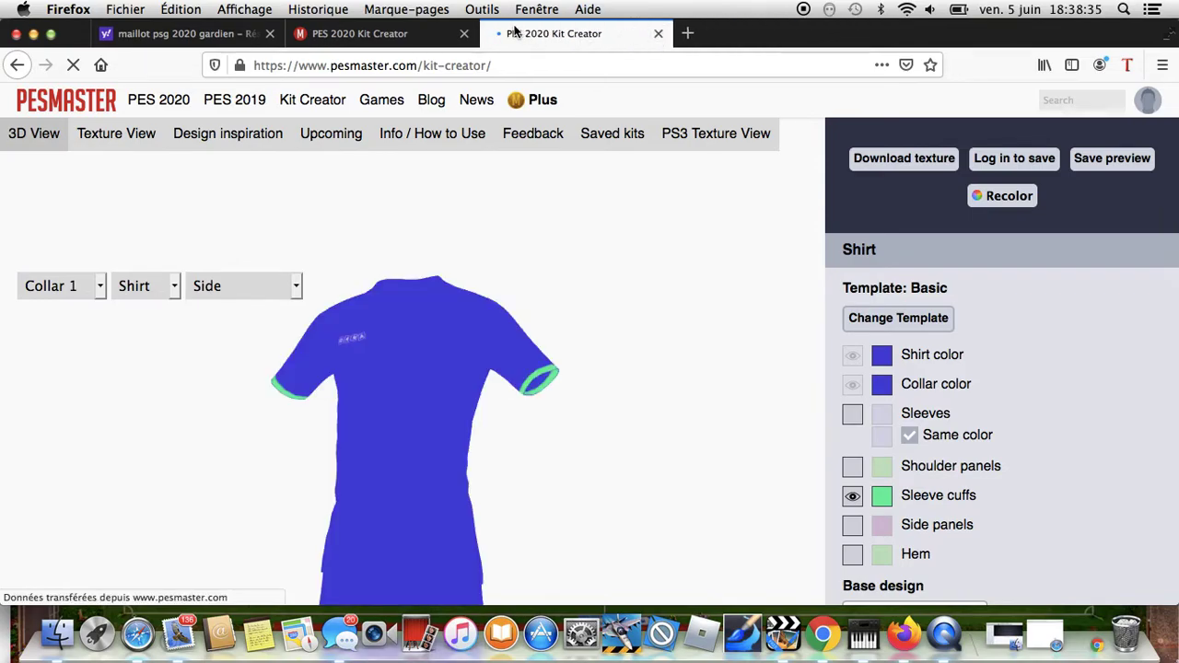
click(465, 34)
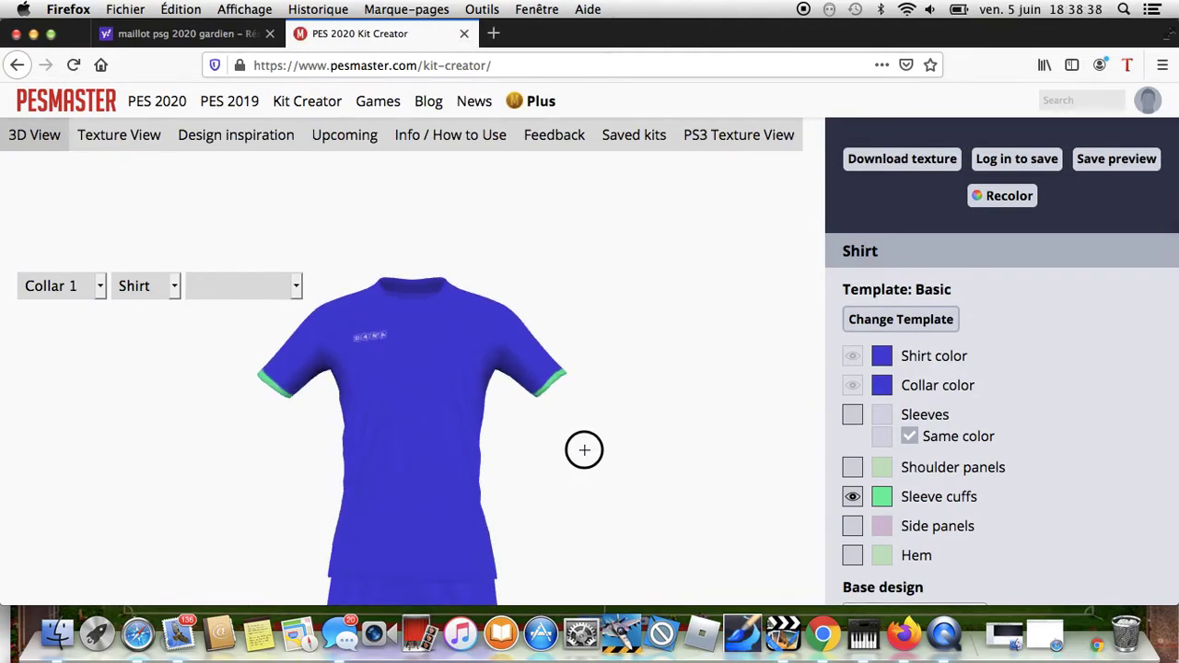
- Change the shirt template to Nike Vapor 19-20 alt
drag(307, 436, 321, 439)
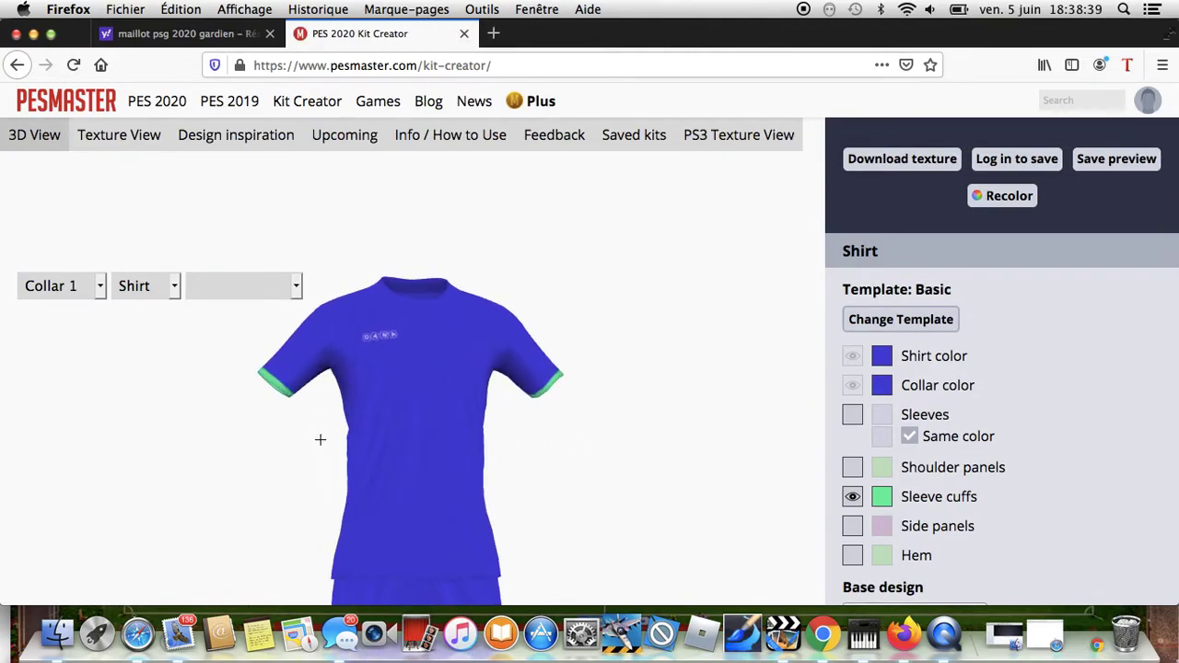
click(896, 319)
click(977, 343)
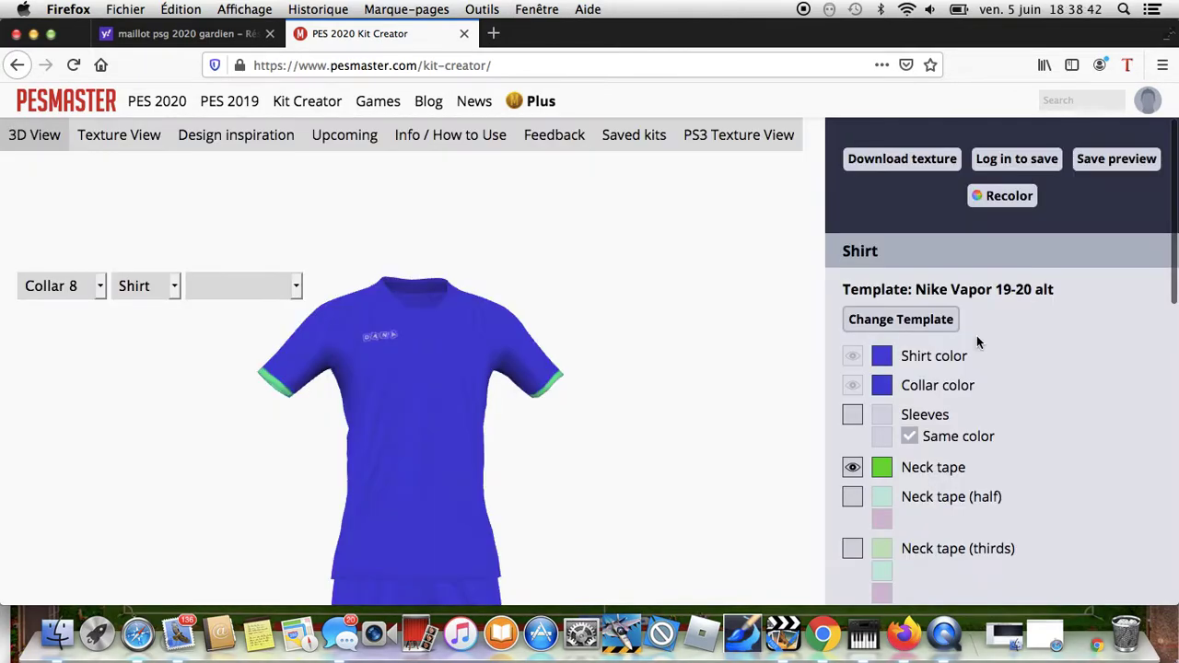
mouse_move(615, 532)
mouse_down()
mouse_move(597, 531)
mouse_move(608, 528)
mouse_up()
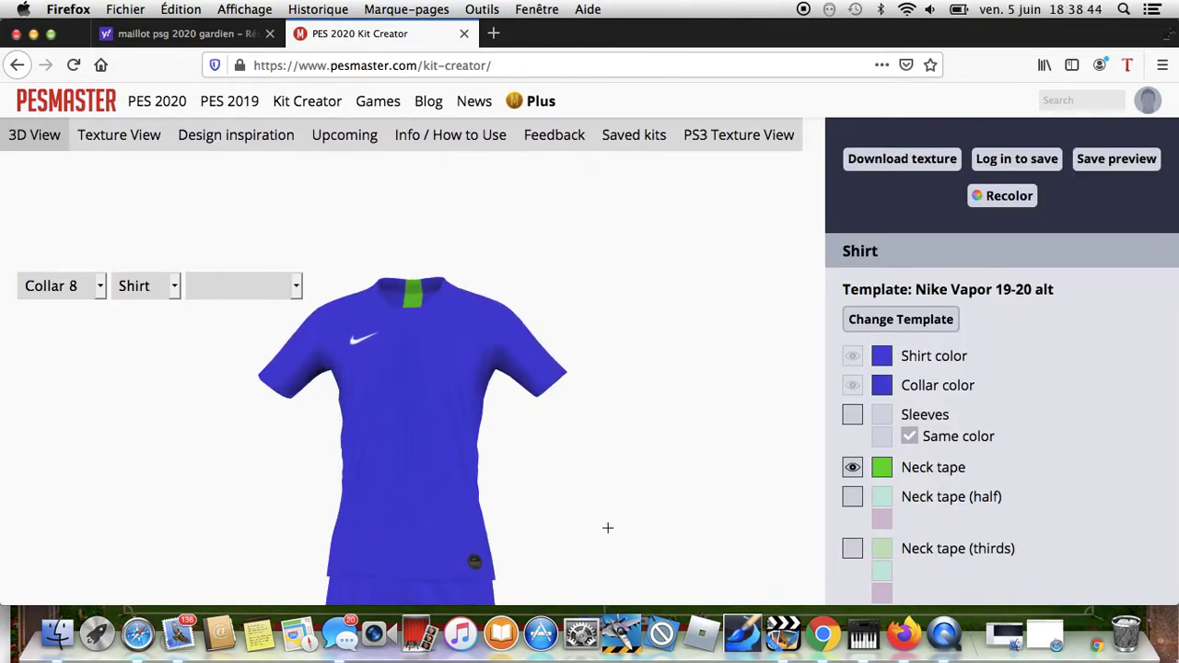
- Set both the shirt color and the collar color to dark navy #10013e
click(881, 361)
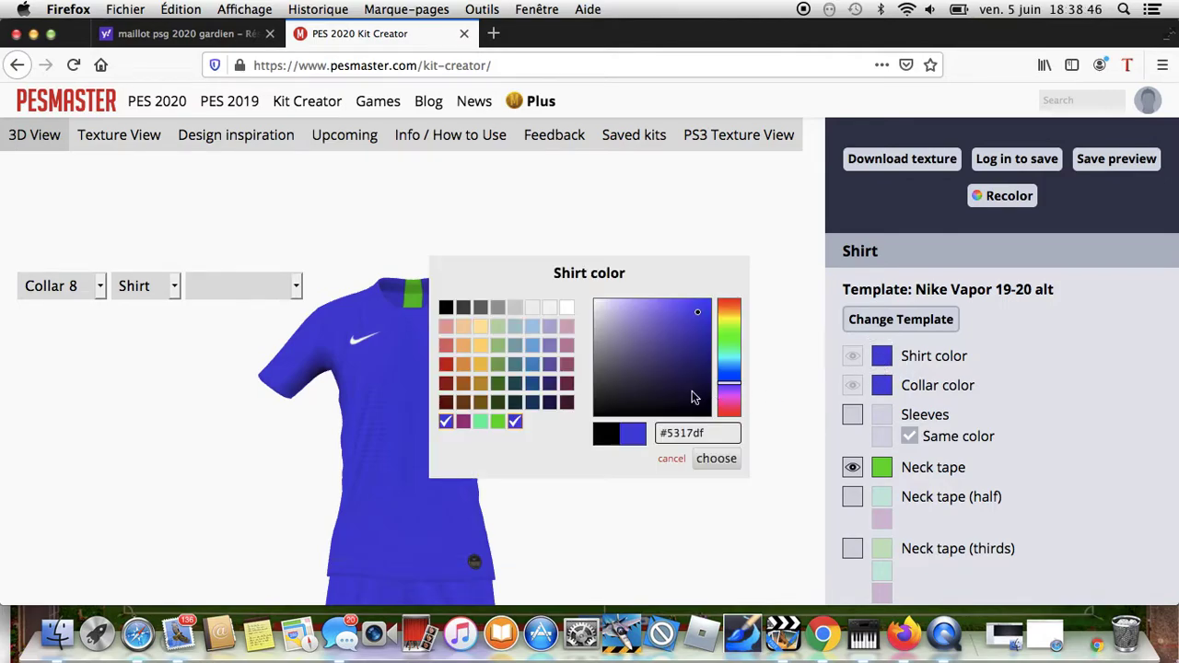
click(551, 402)
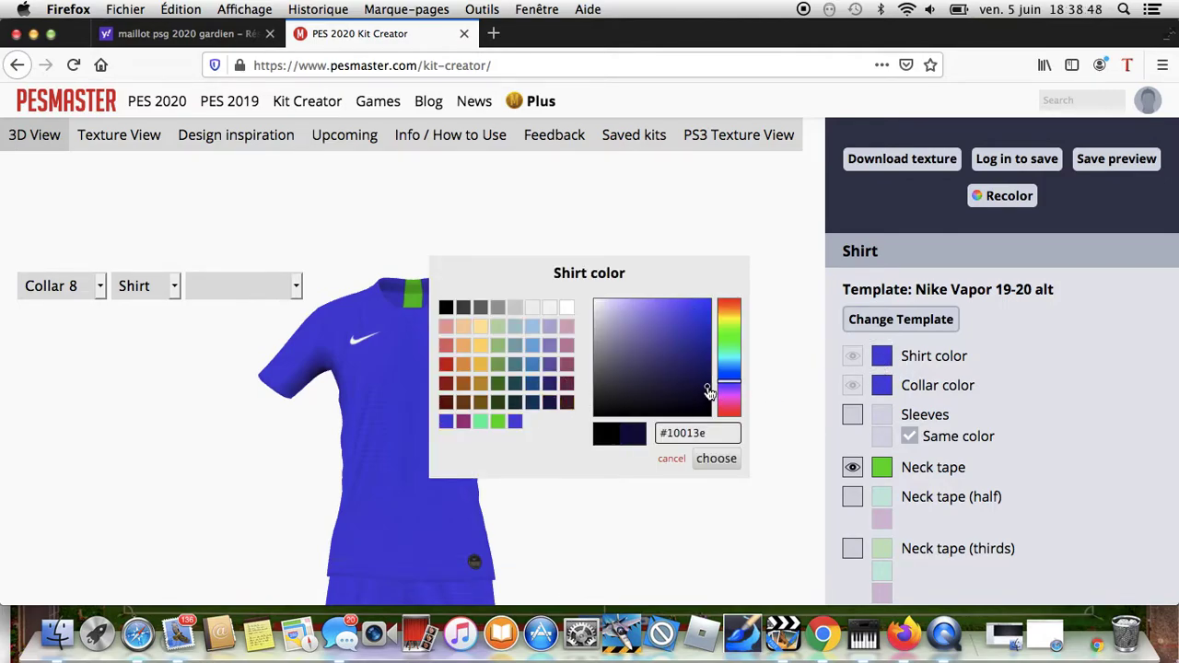
click(716, 459)
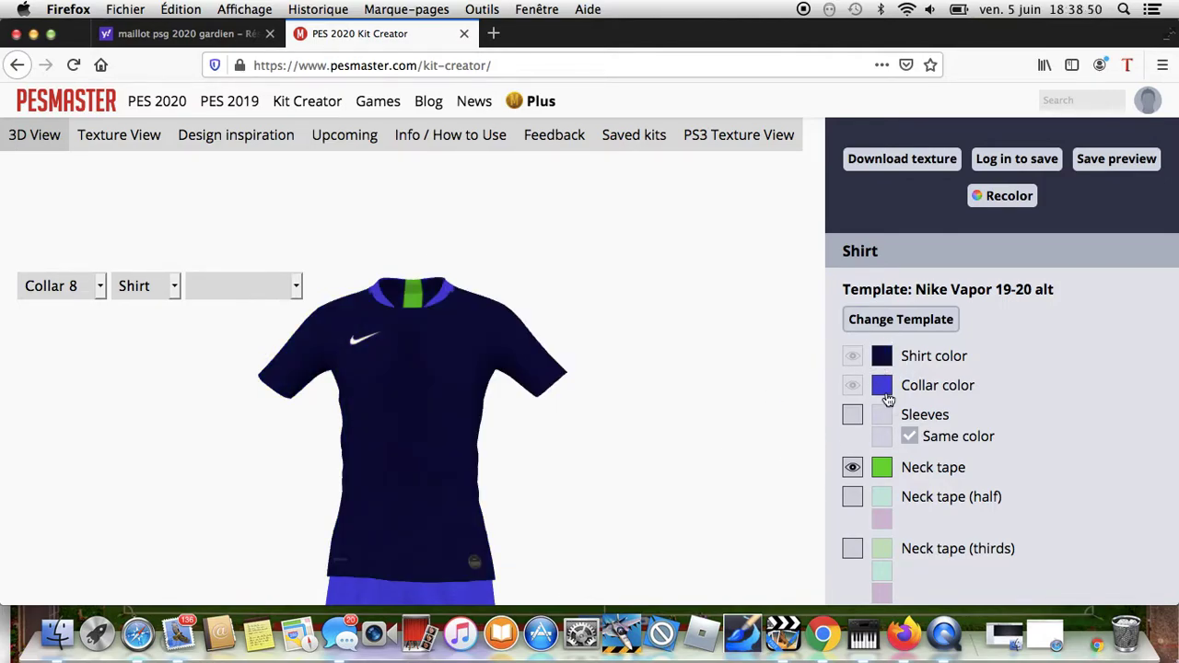
click(884, 390)
click(447, 422)
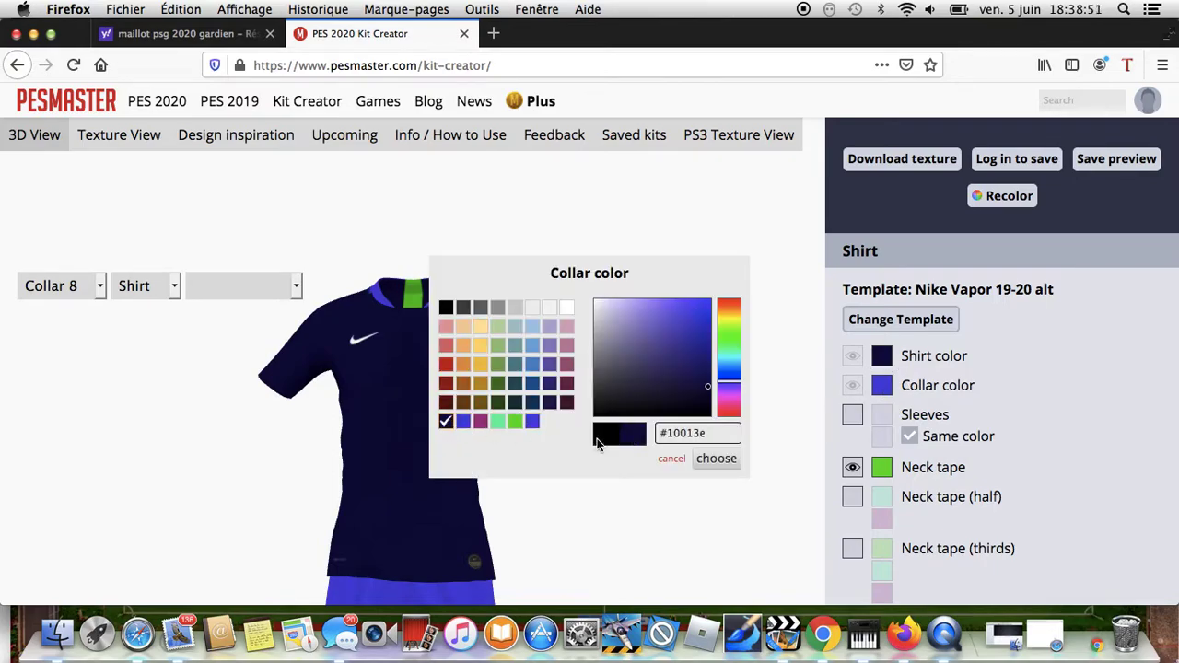
click(714, 458)
- Change the neck tape color to dark red
click(884, 470)
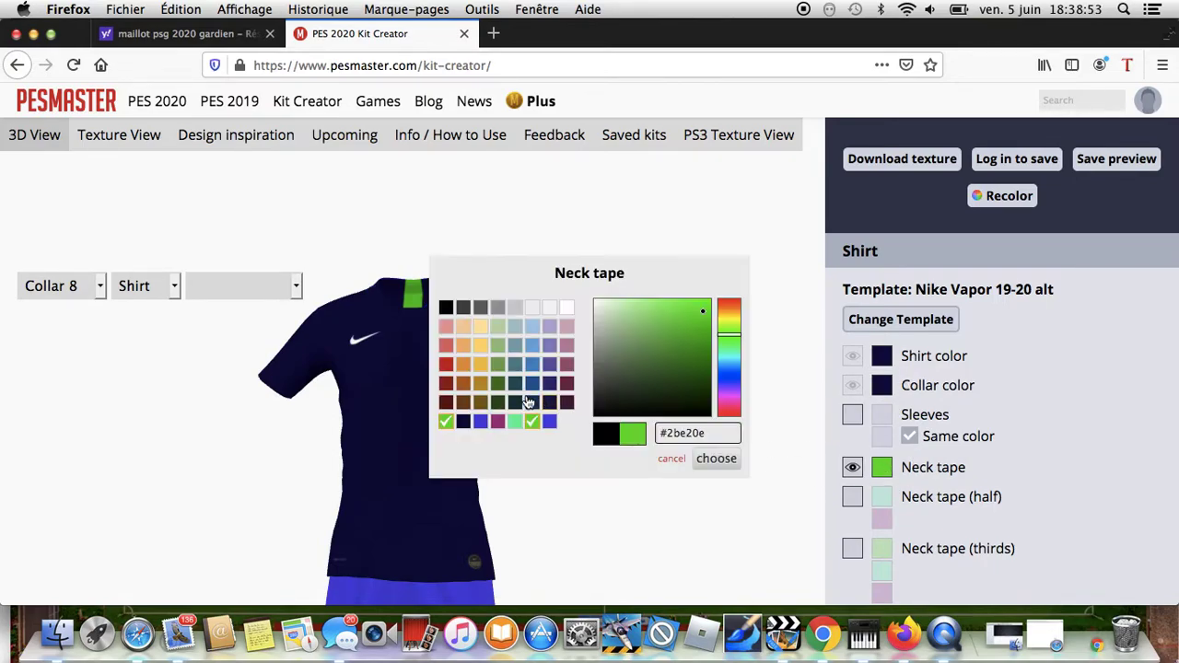
click(446, 365)
click(715, 459)
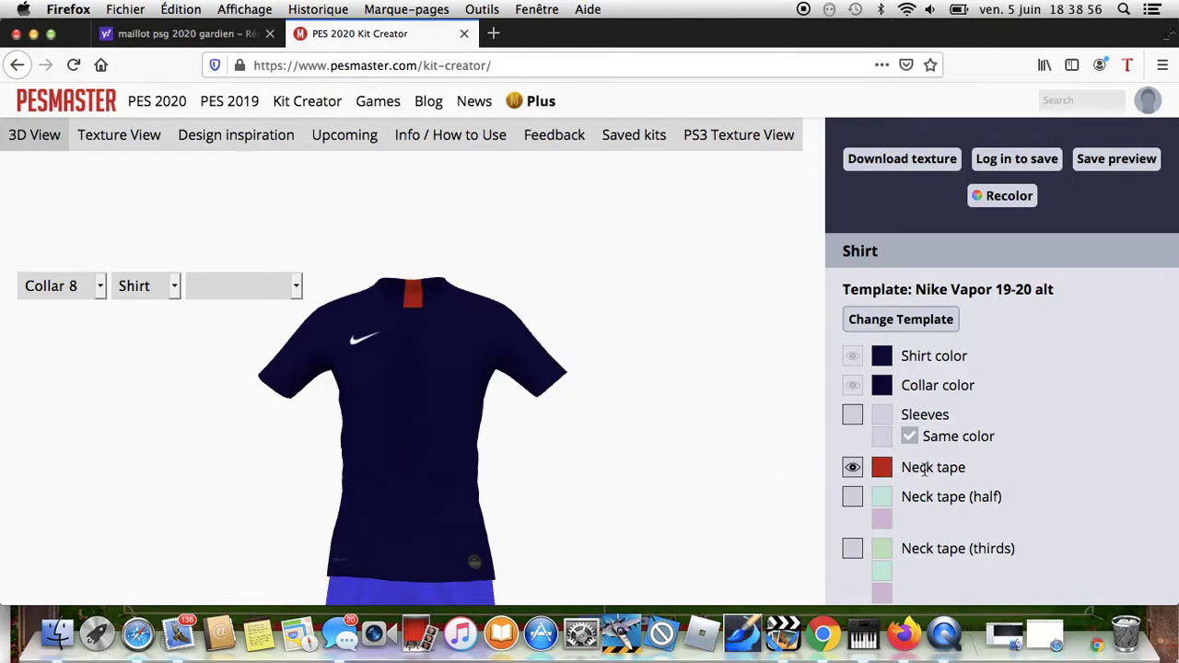
- Apply the three-color stripe / sash base design to the shirt with angle 0 and width 80
scroll(1012, 478, down, 5)
click(896, 475)
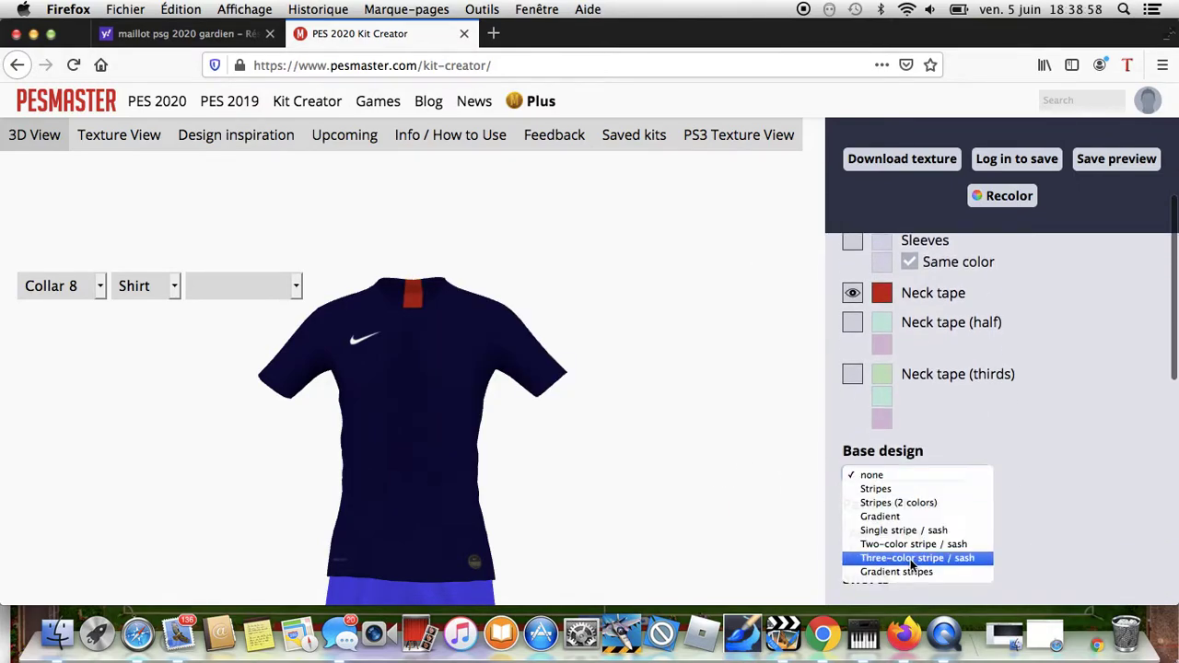
click(912, 556)
scroll(1040, 552, down, 3)
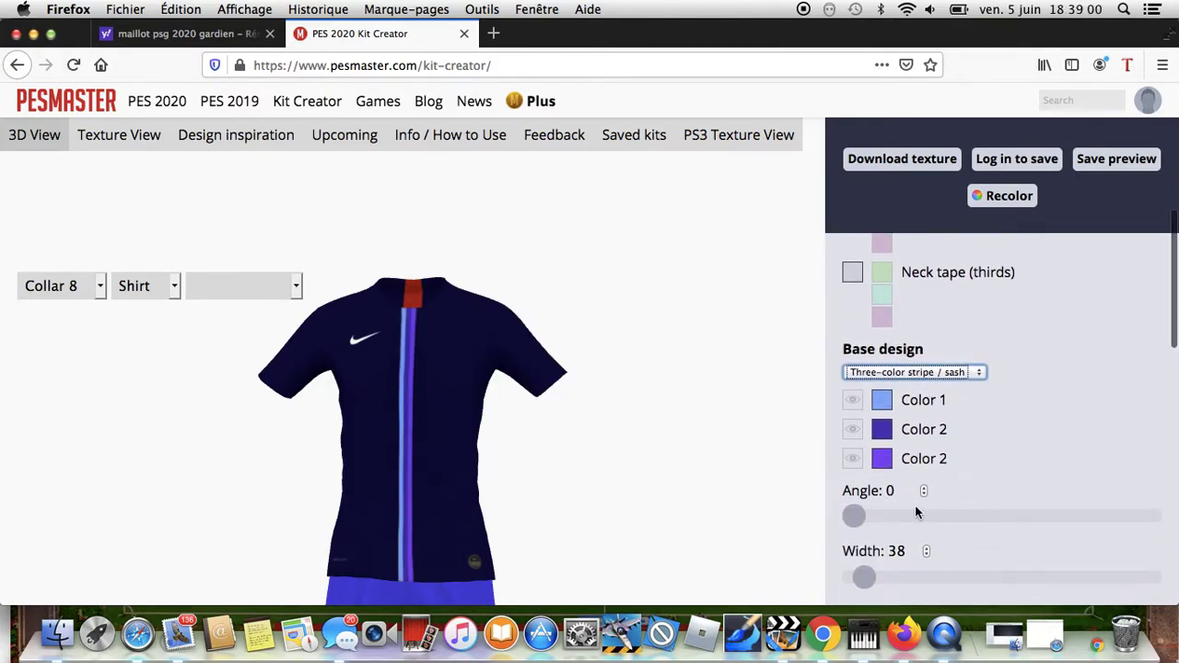
drag(881, 520, 842, 509)
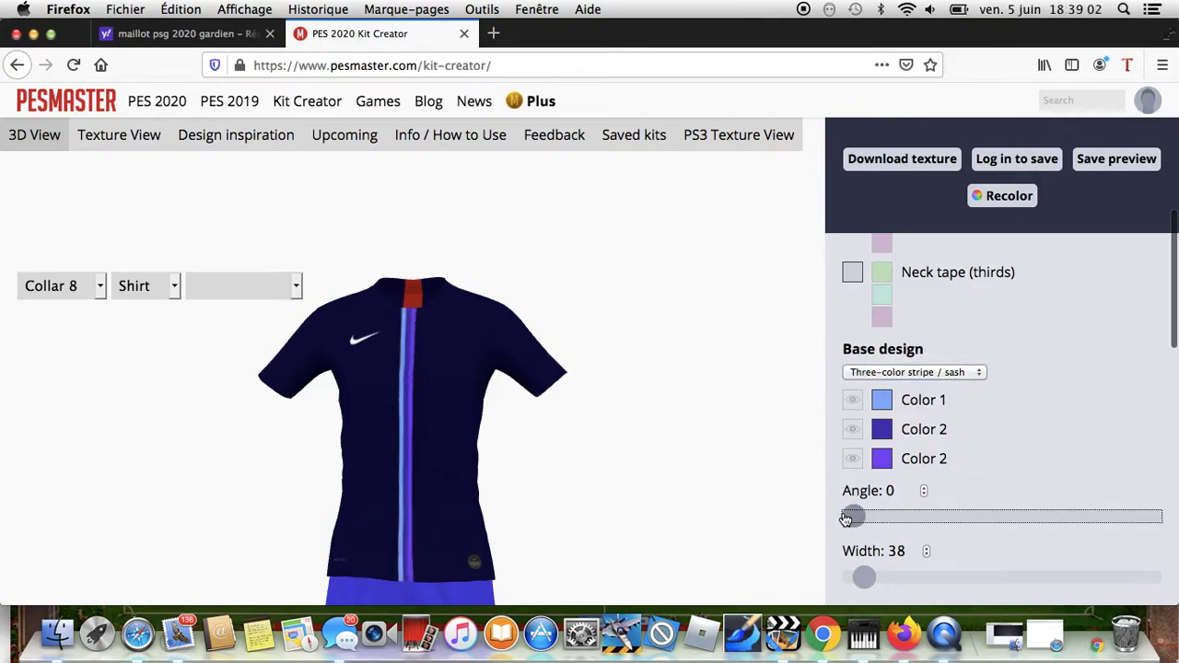
click(880, 577)
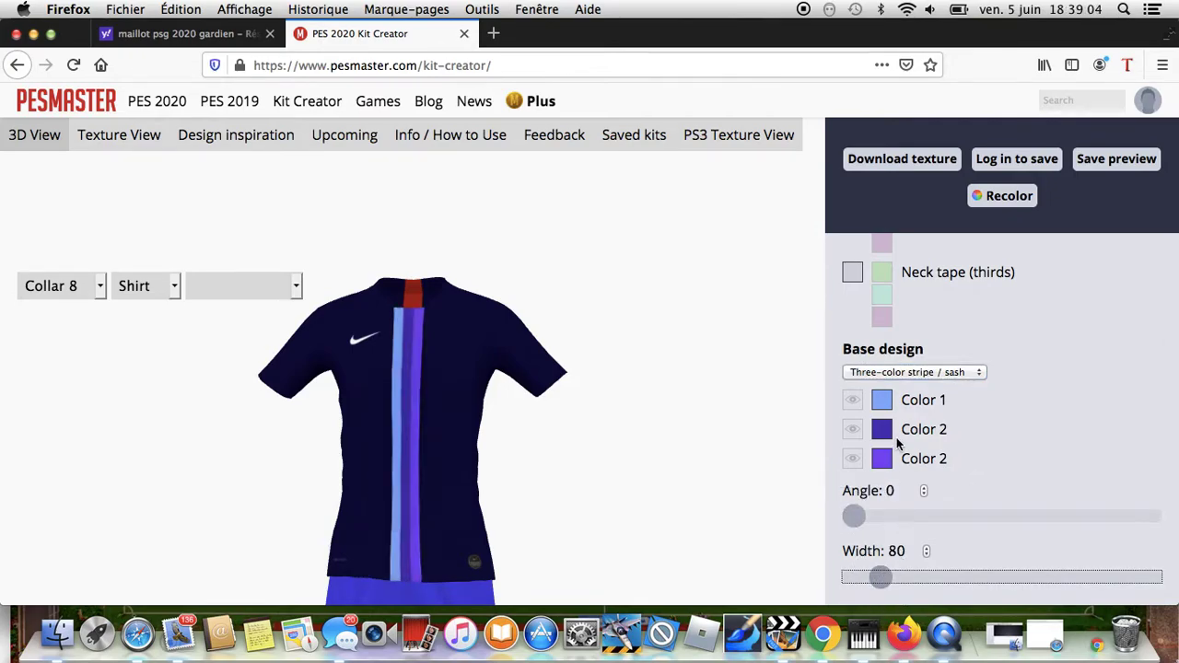
- Color the shirt's three-color stripe with white outer bands and a red middle band
click(882, 400)
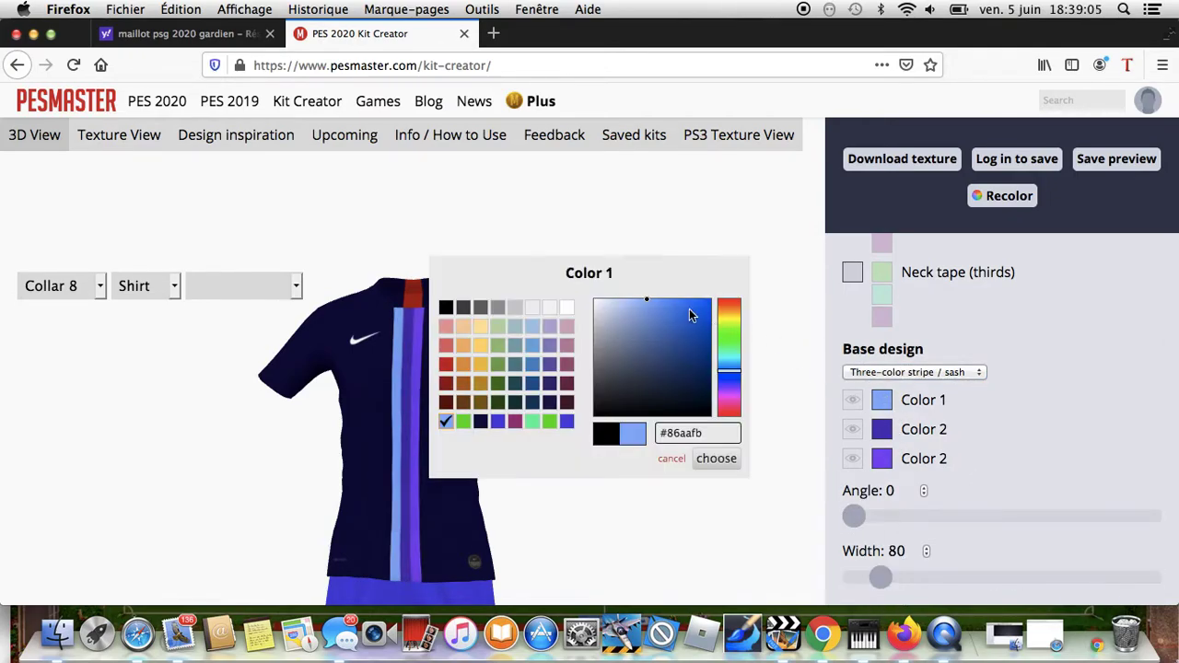
click(566, 309)
click(718, 458)
click(883, 430)
click(447, 347)
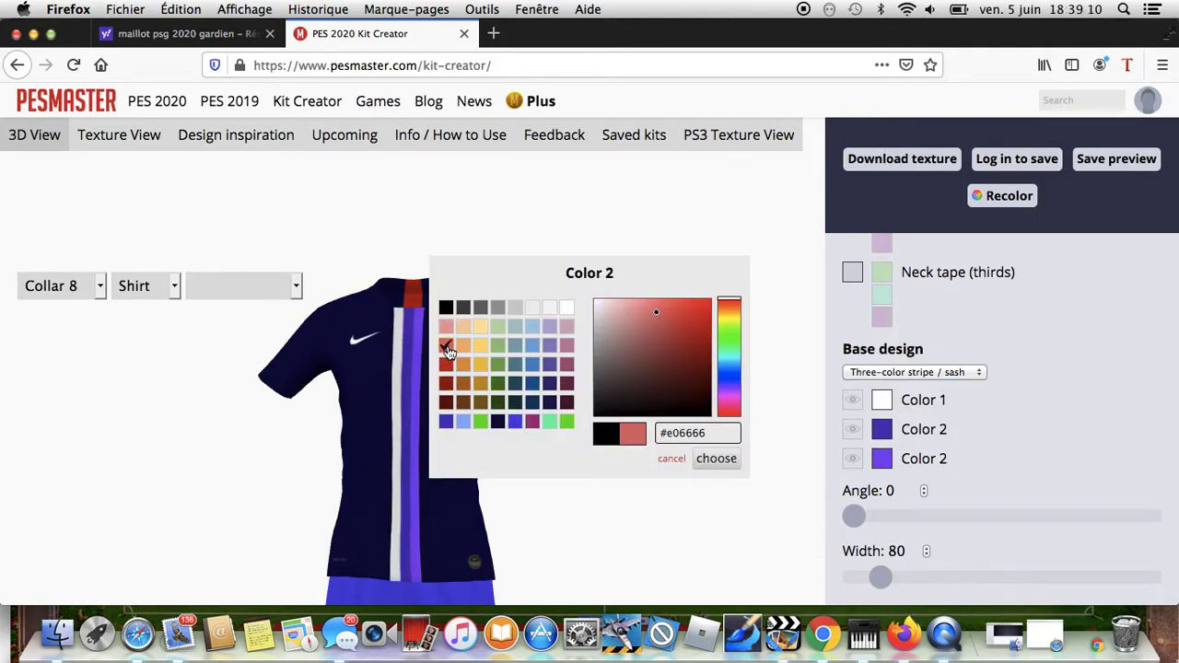
click(717, 458)
click(882, 459)
click(566, 307)
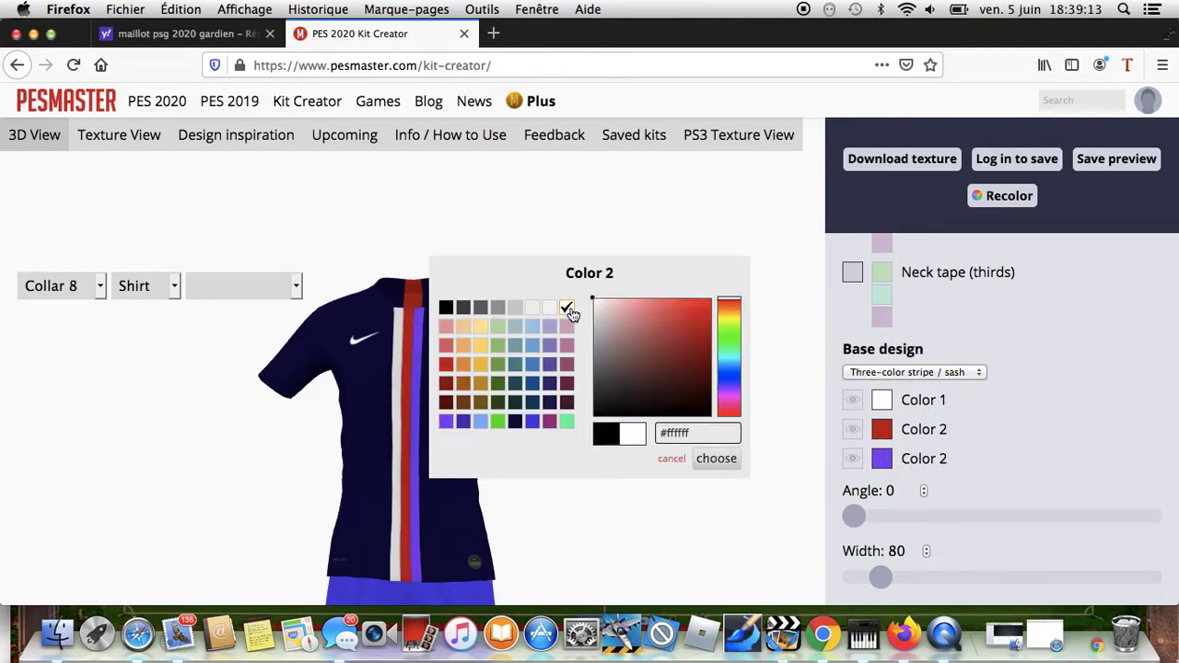
click(716, 458)
- Set the stripe's width to 94 and display it only on the front of the shirt
drag(881, 576, 892, 577)
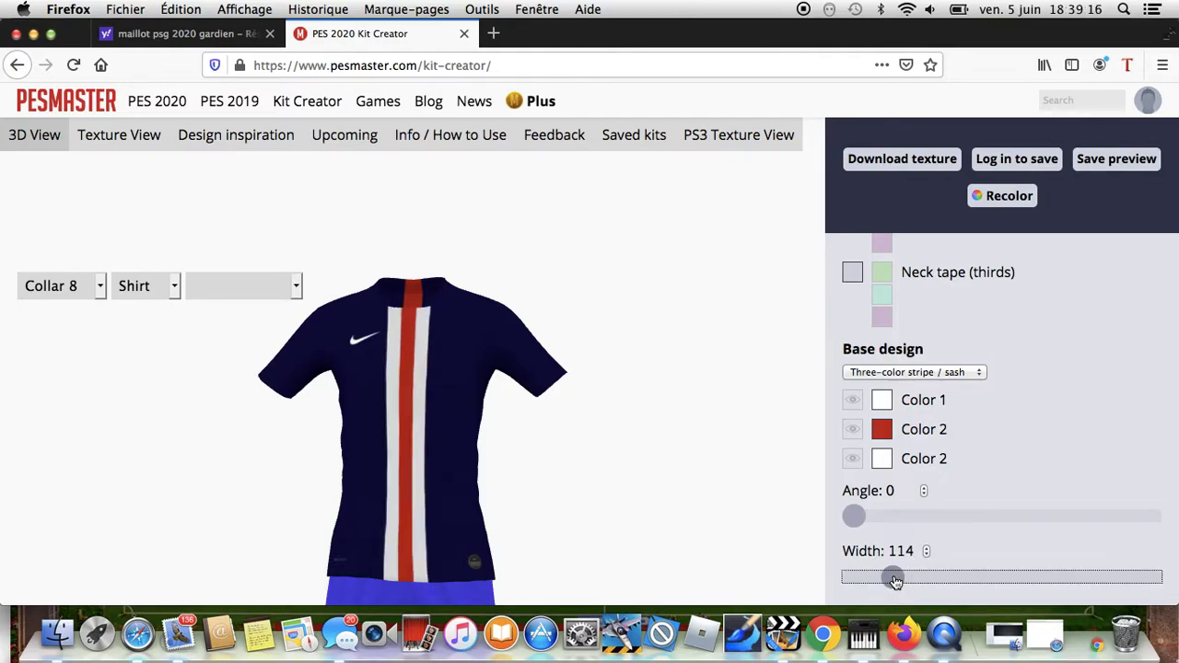
scroll(956, 544, down, 1)
scroll(956, 534, down, 1)
drag(893, 510, 885, 510)
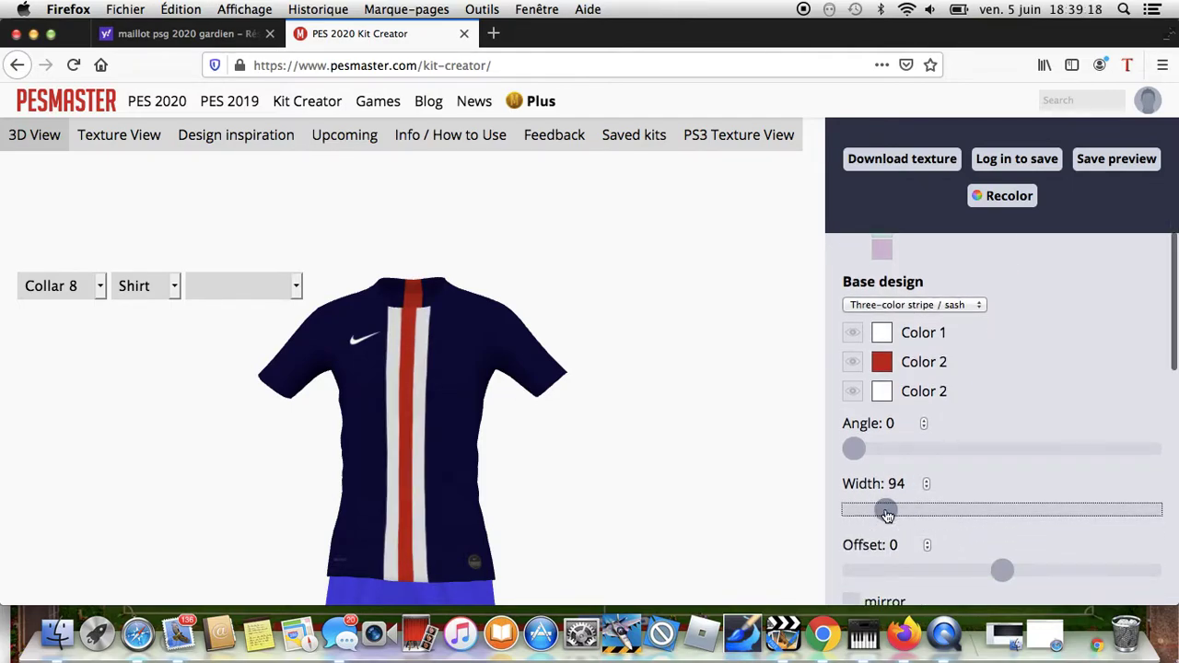
scroll(1010, 426, down, 2)
click(848, 544)
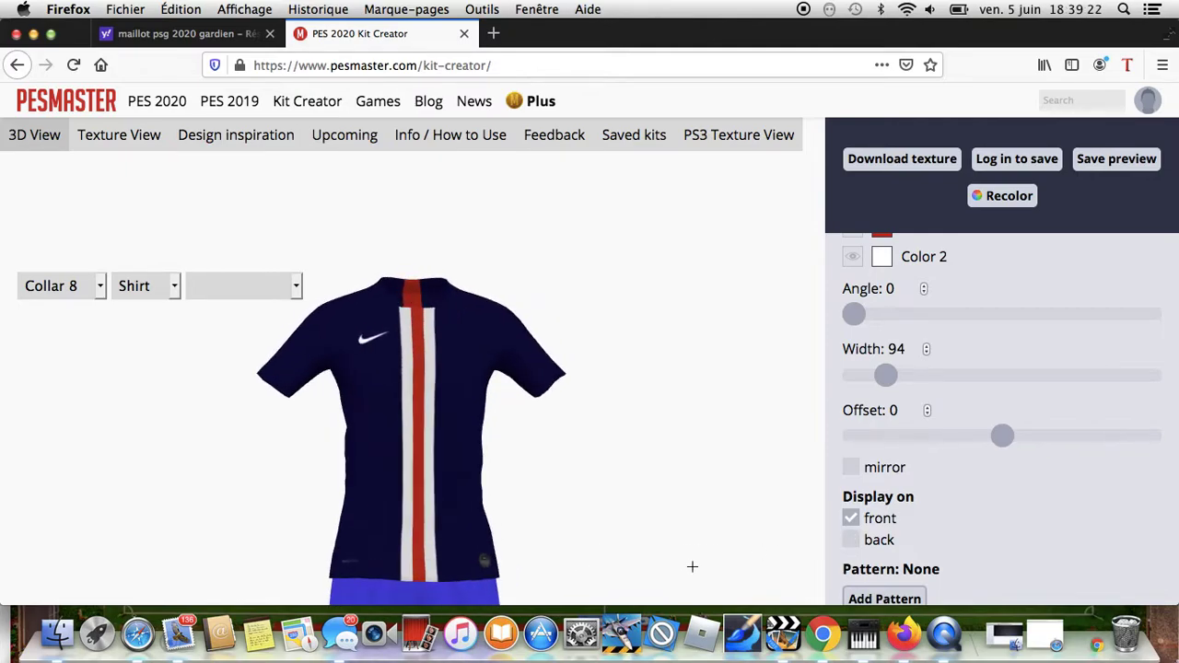
- Open the socks settings of the kit
scroll(986, 521, down, 3)
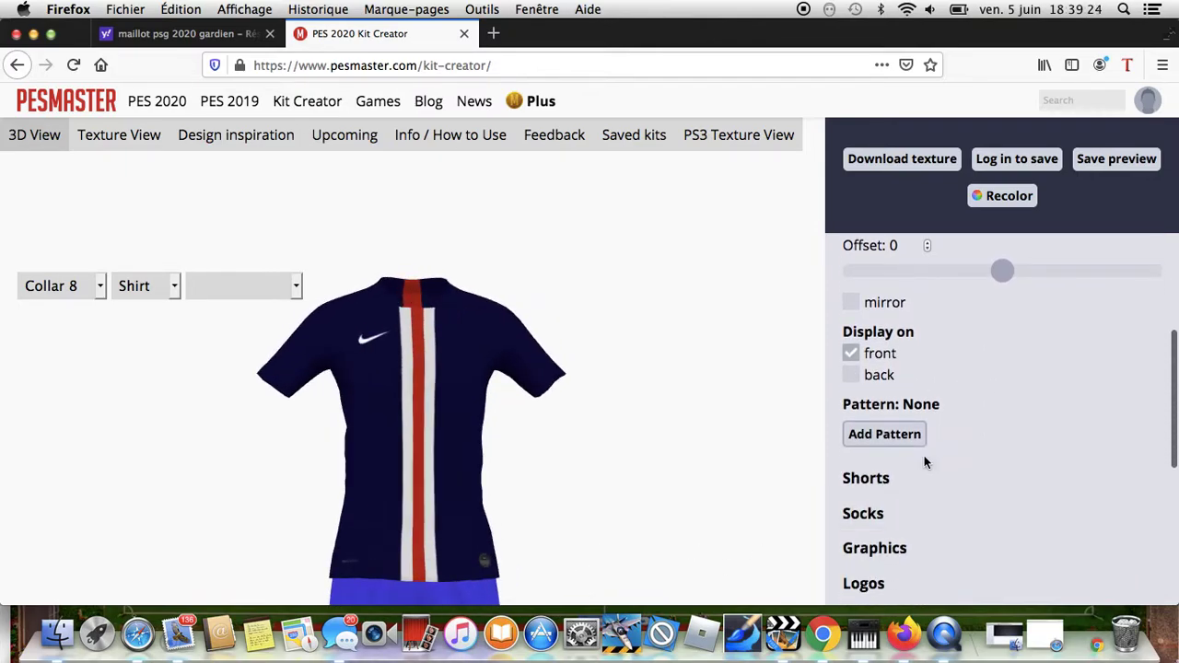
scroll(913, 503, down, 10)
scroll(869, 345, up, 4)
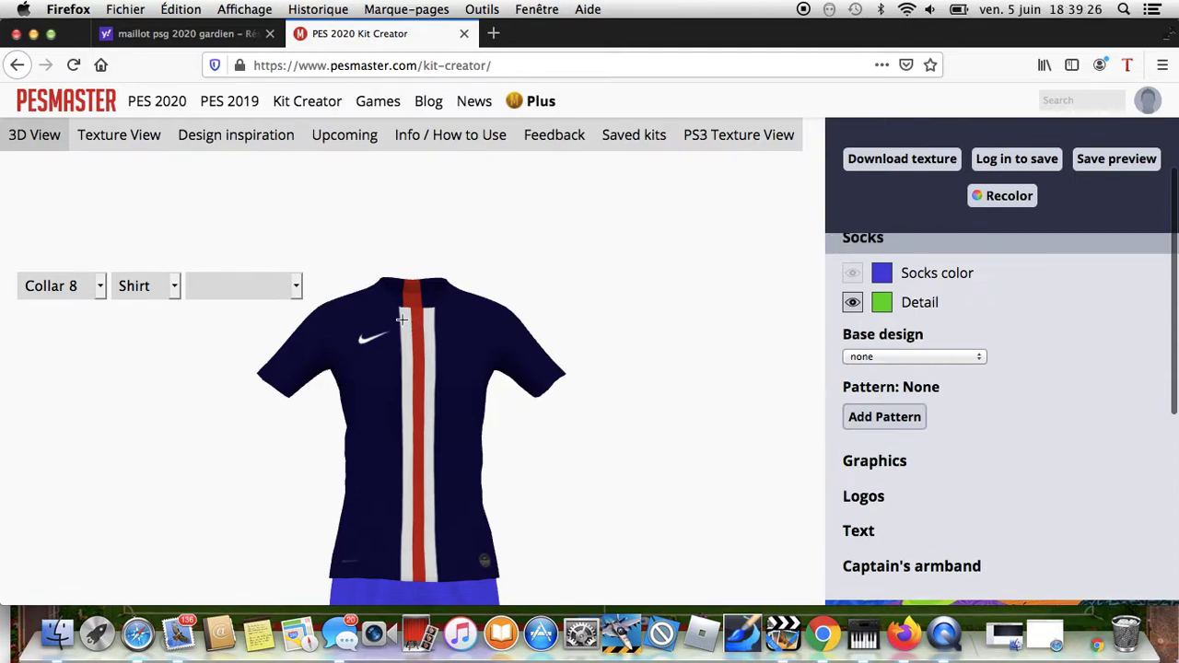
- Preview the shirt from the Side, Side (back), Front and Back viewpoints
click(230, 292)
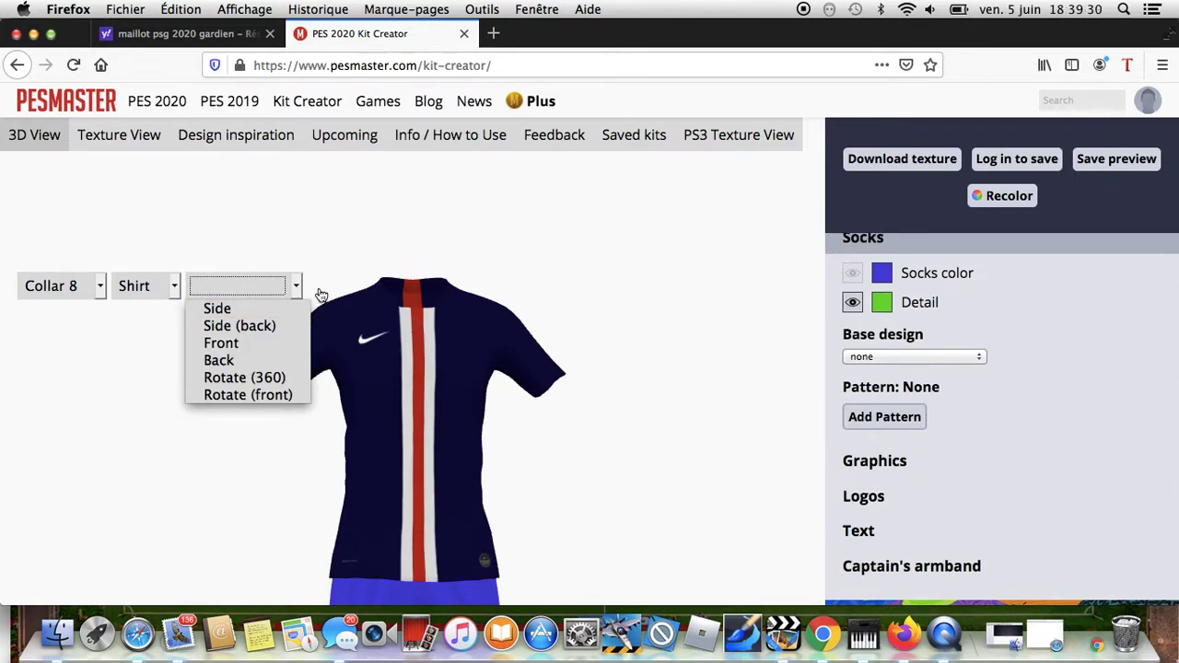
click(439, 269)
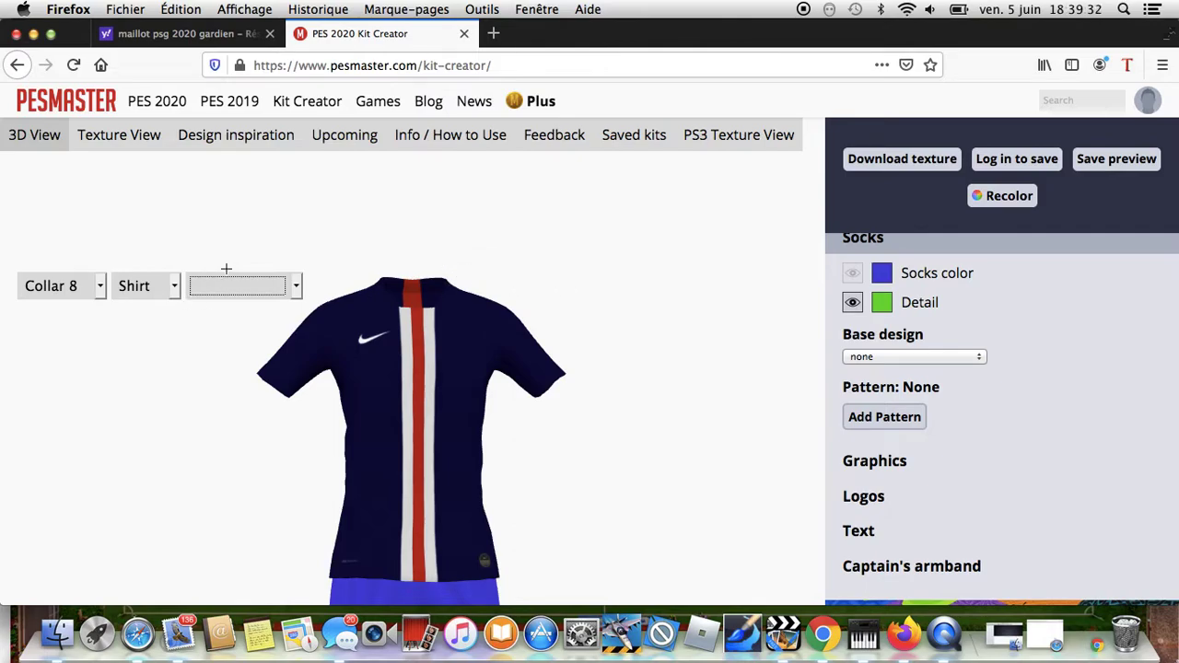
click(161, 288)
click(160, 284)
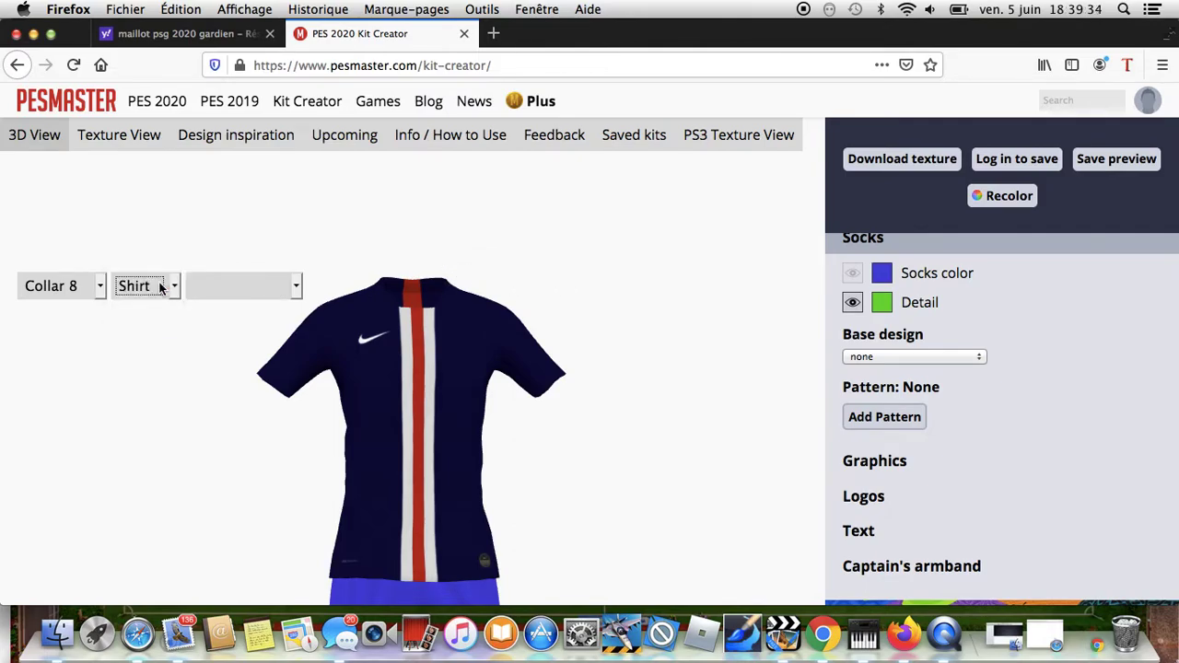
click(276, 289)
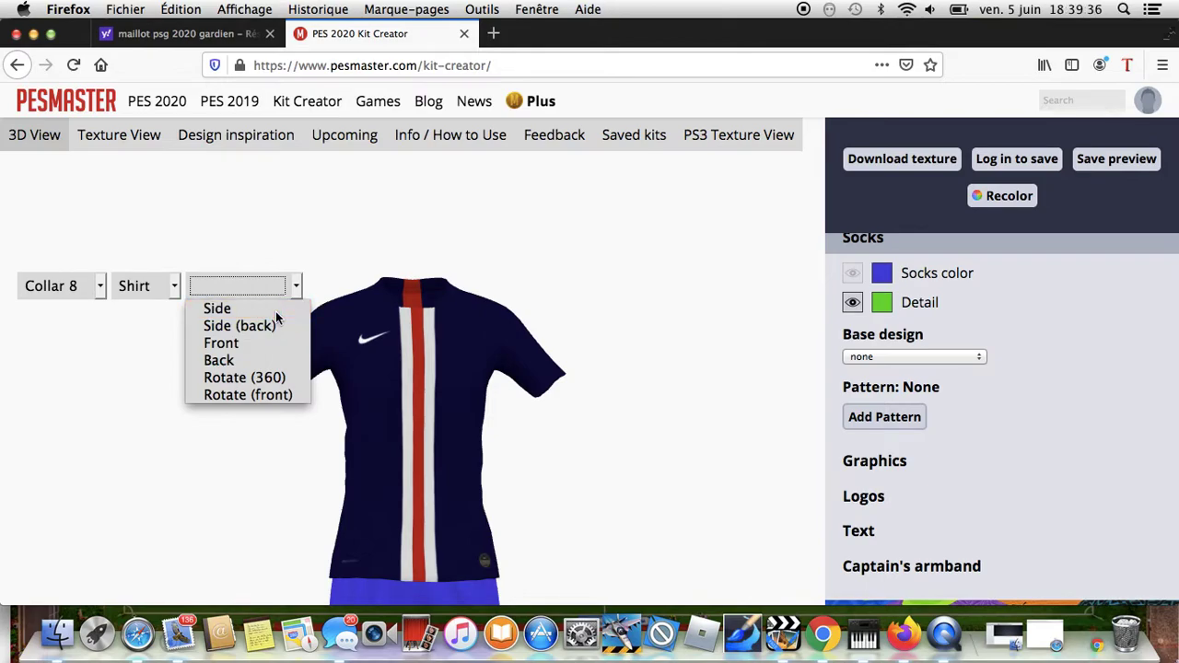
click(275, 311)
click(246, 293)
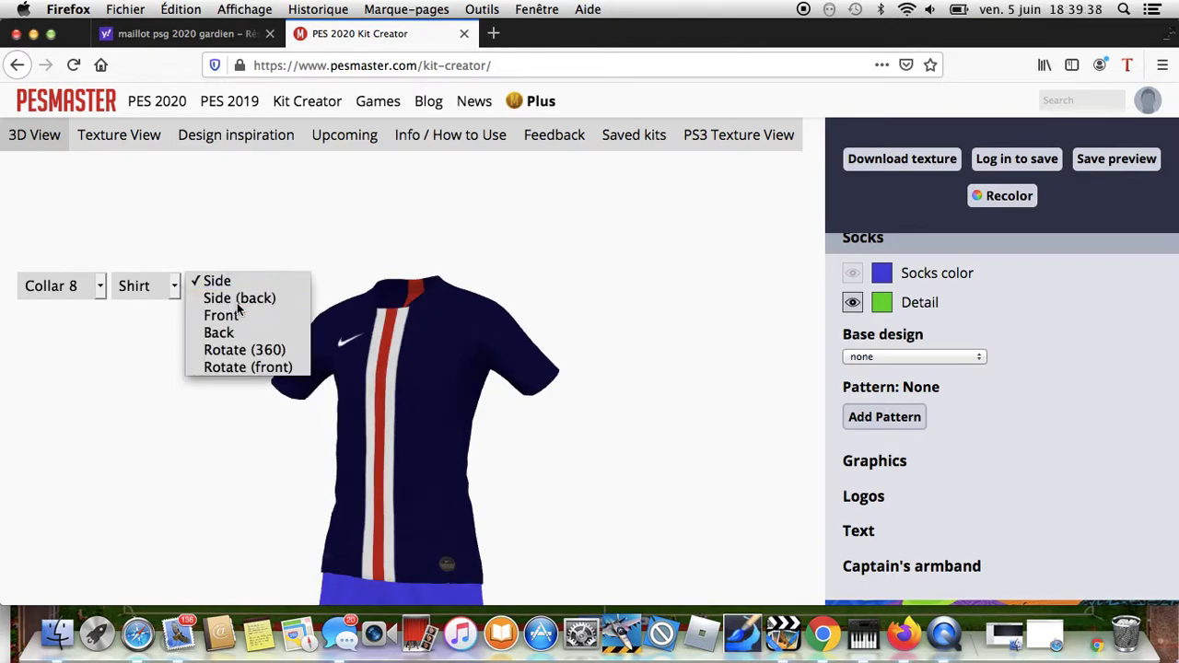
click(237, 300)
click(234, 283)
click(234, 298)
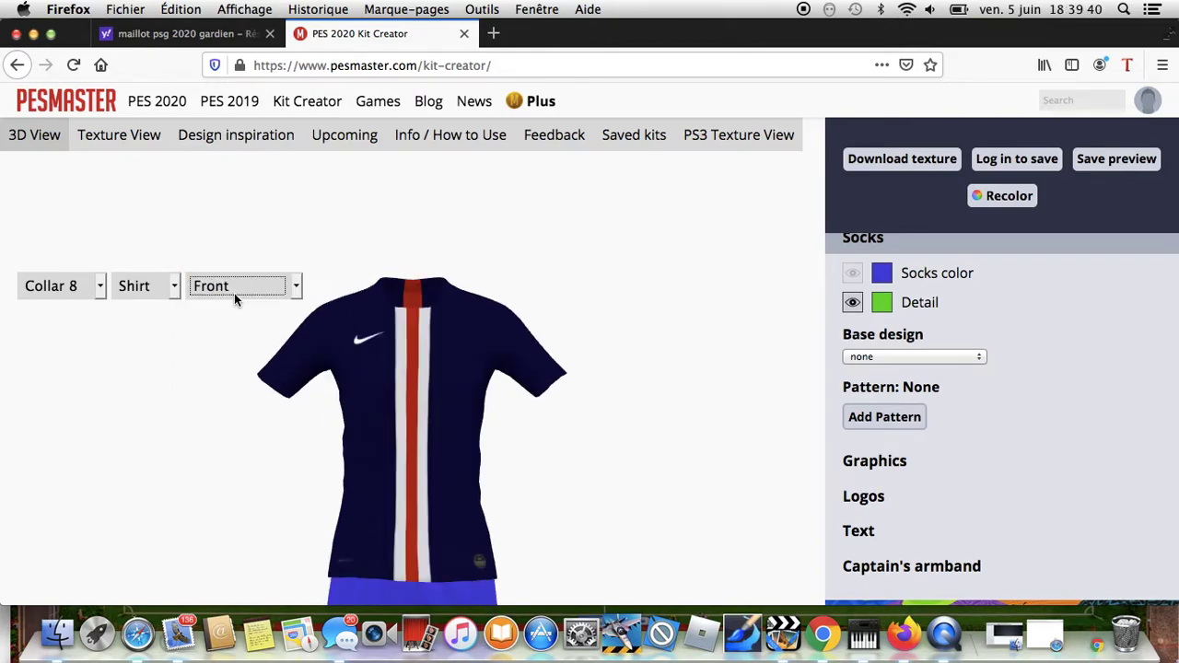
click(235, 301)
click(232, 299)
- Preview the shirt with the Rotate (360) and Rotate (front) animations
click(223, 283)
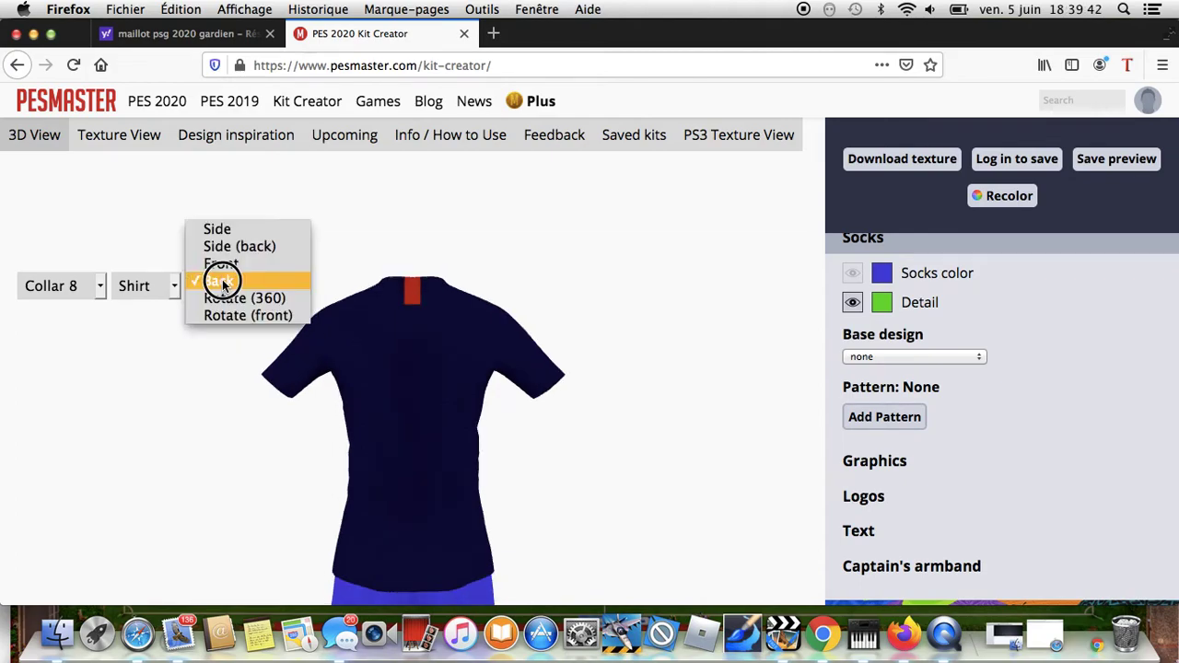
click(225, 298)
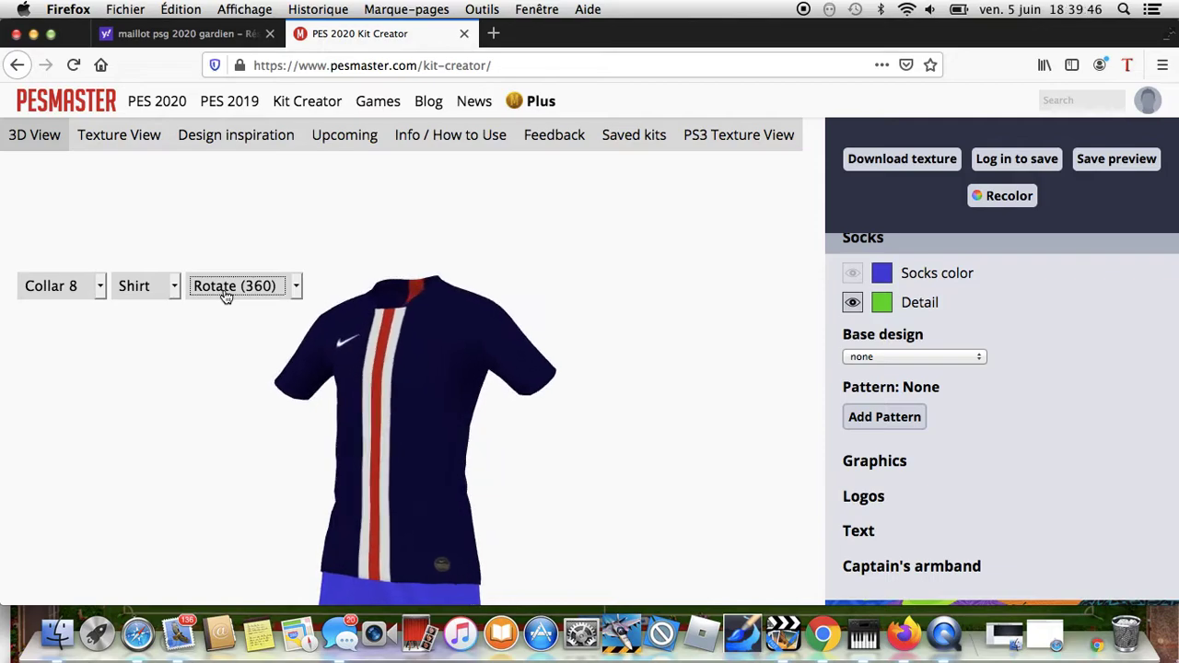
click(213, 291)
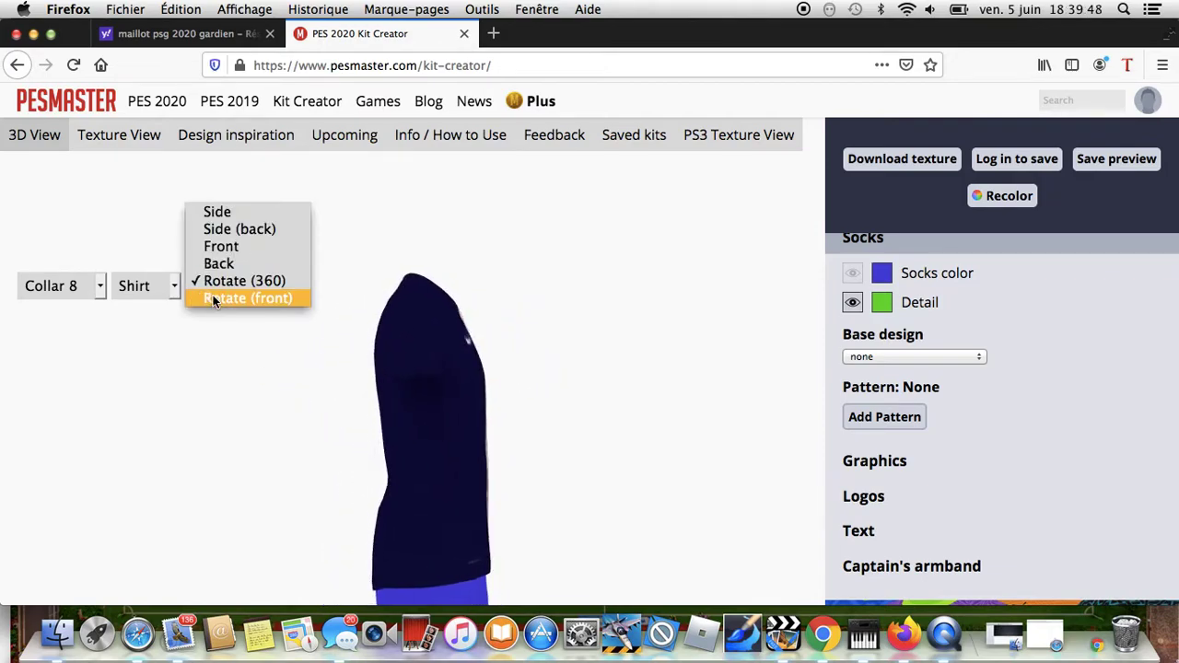
click(211, 298)
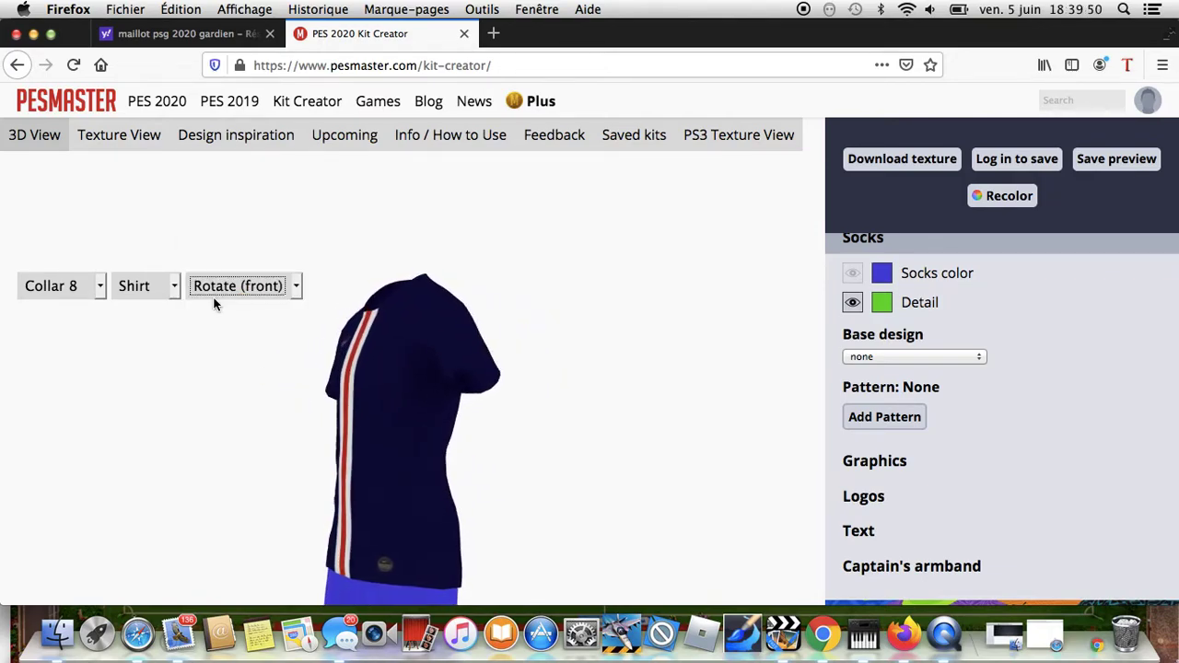
- Switch the 3D preview to the shorts and show them from the Side viewpoint
click(139, 289)
click(144, 297)
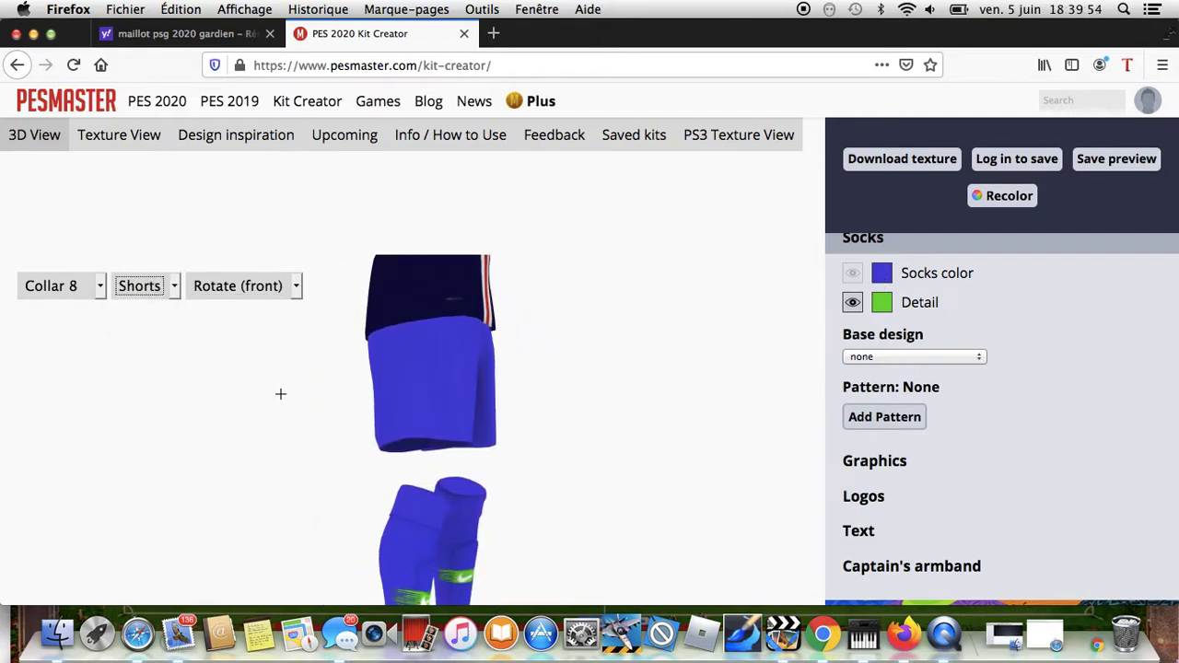
click(253, 289)
click(247, 190)
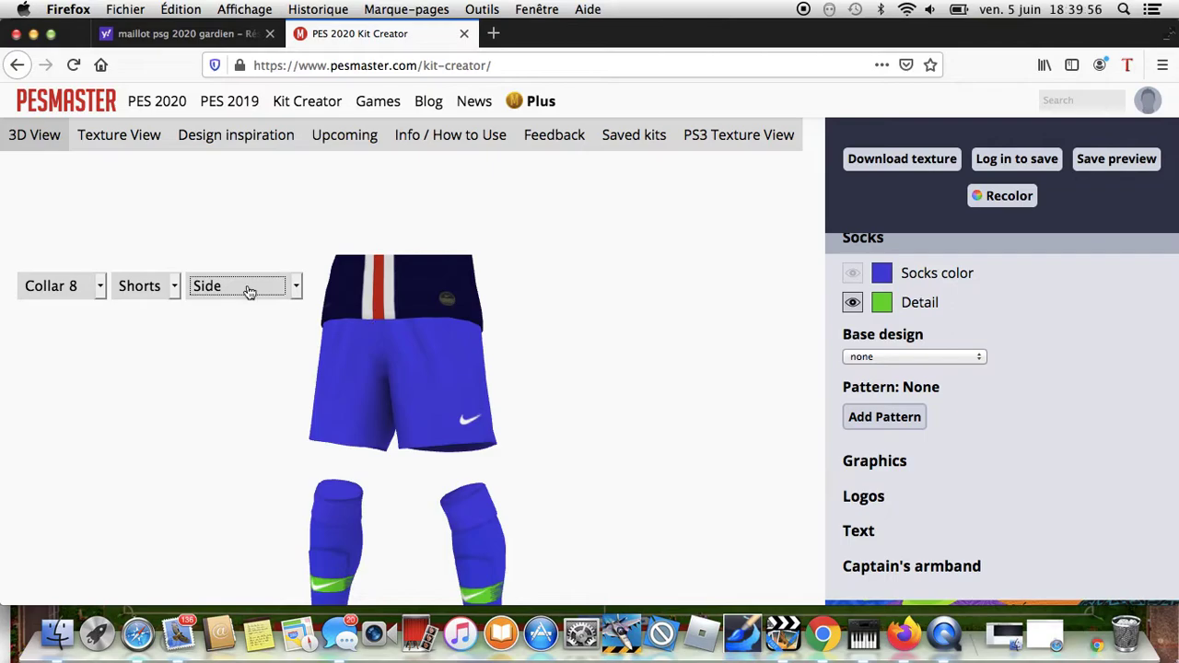
- Set both the socks color and the socks detail color to dark navy #10013e
click(882, 276)
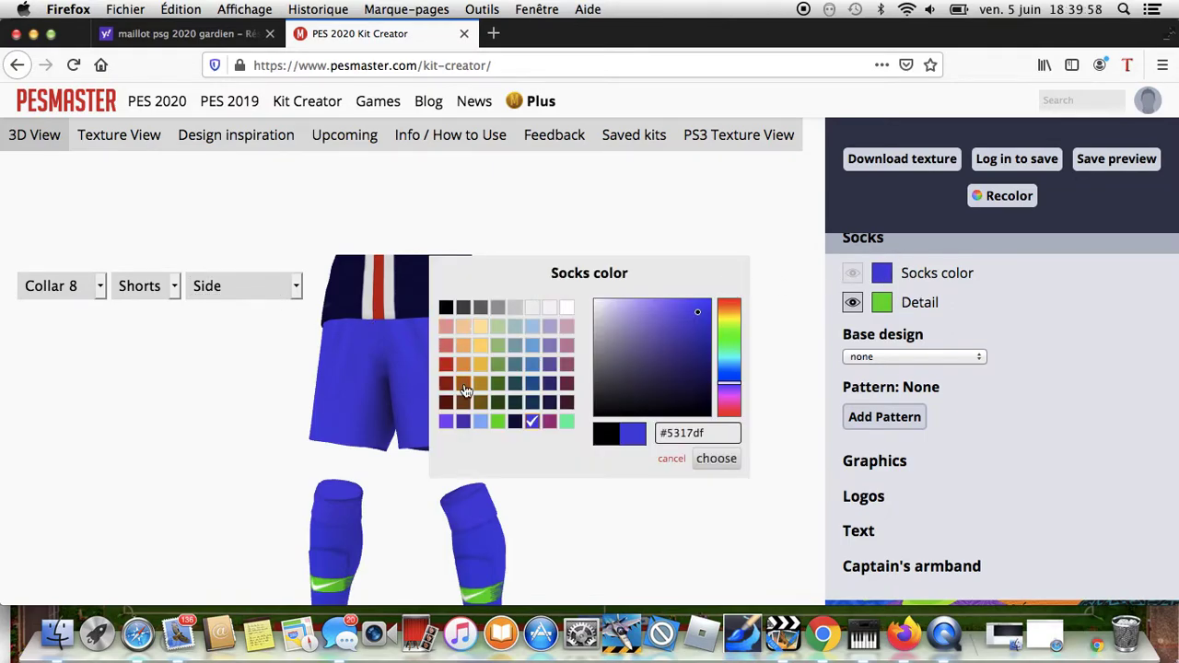
click(515, 421)
click(713, 459)
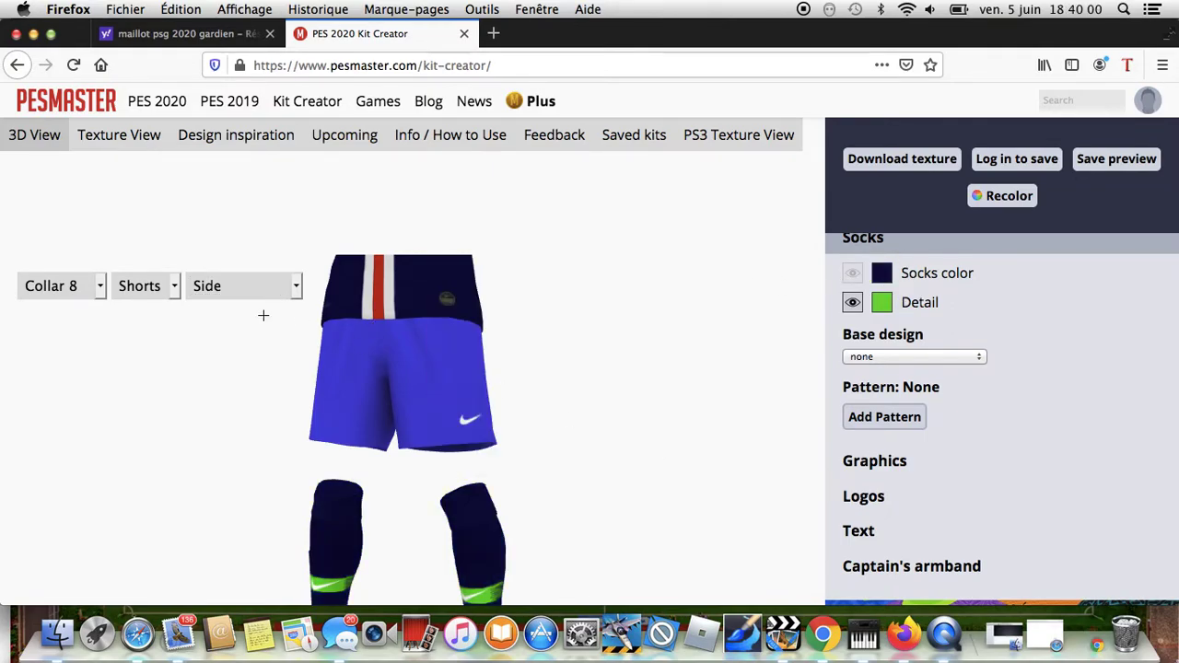
click(881, 304)
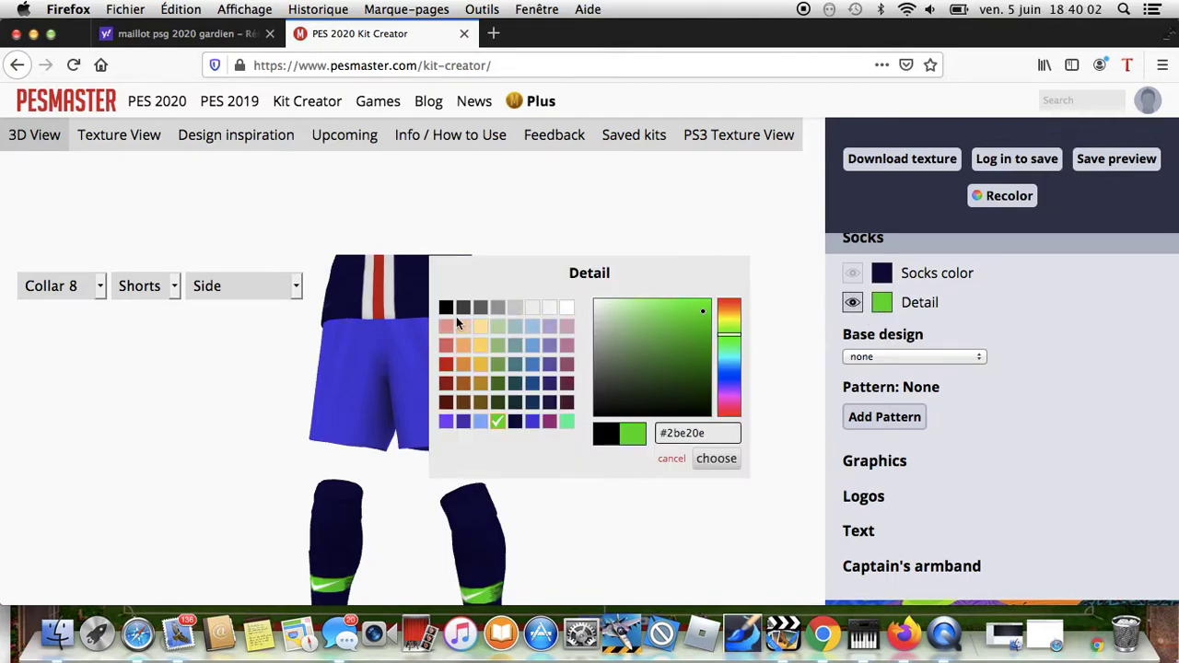
click(516, 422)
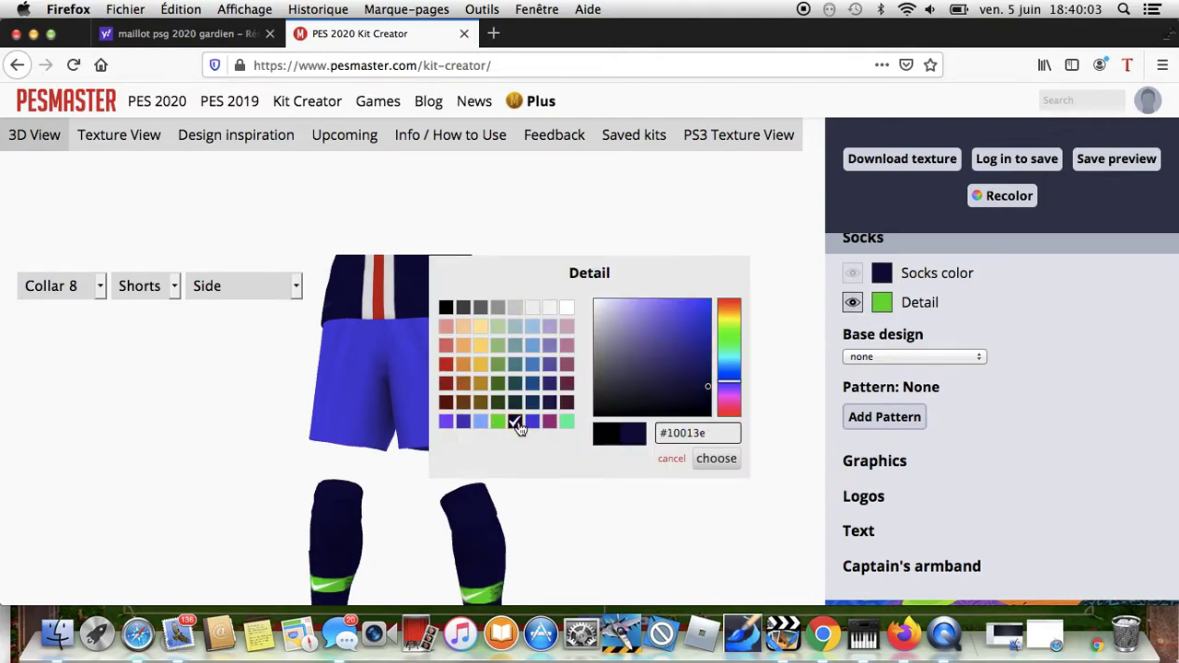
click(718, 459)
- Set the shorts color to dark navy #10013e
scroll(893, 488, up, 2)
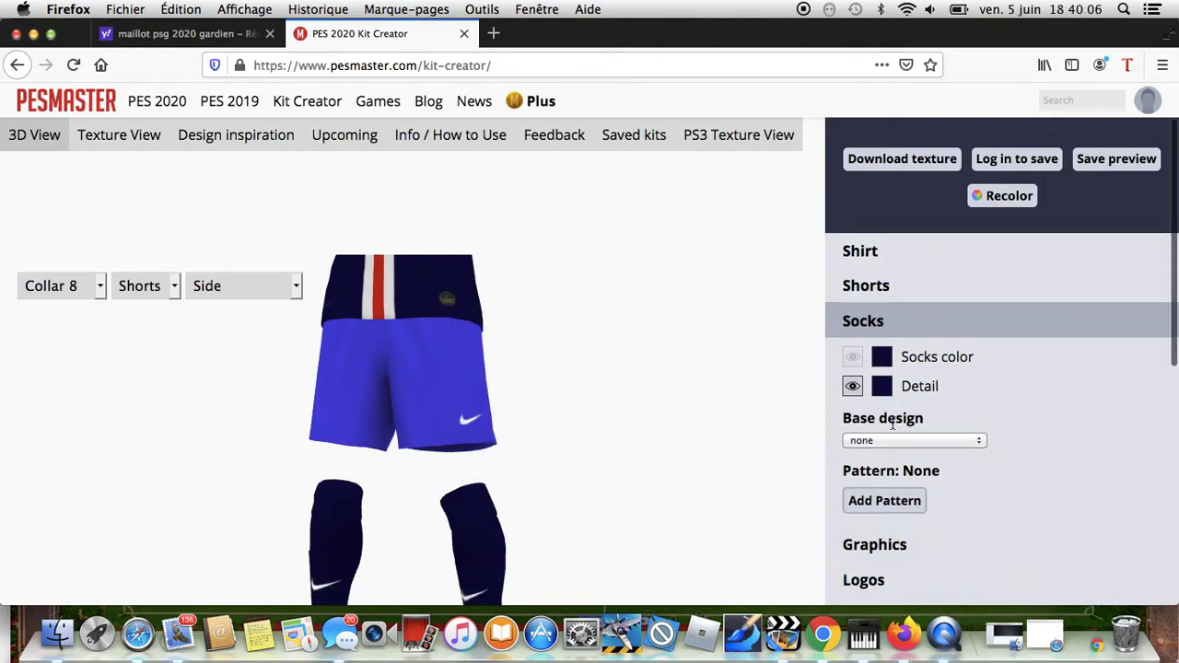
click(851, 287)
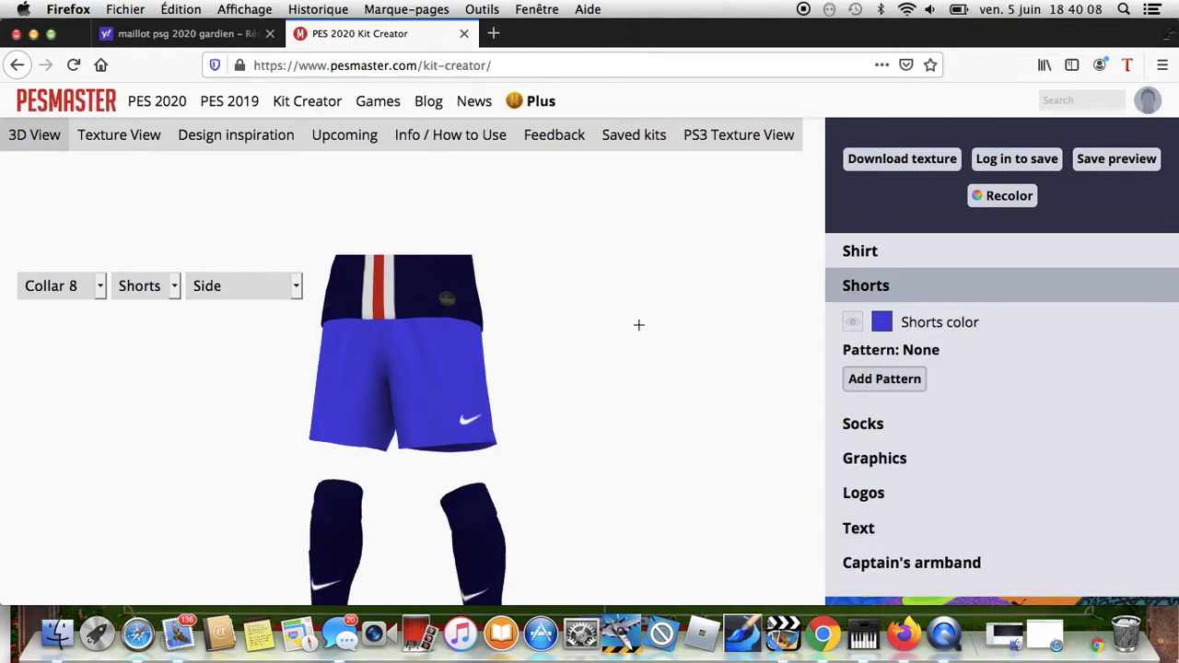
click(115, 293)
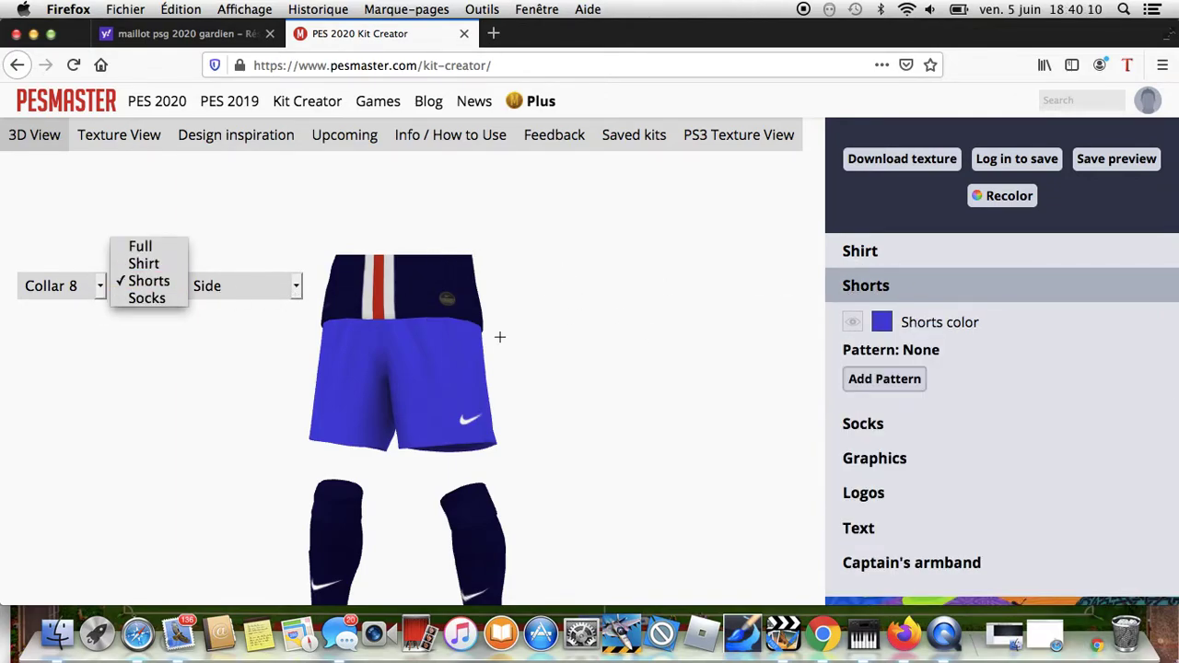
drag(531, 334, 547, 338)
click(882, 322)
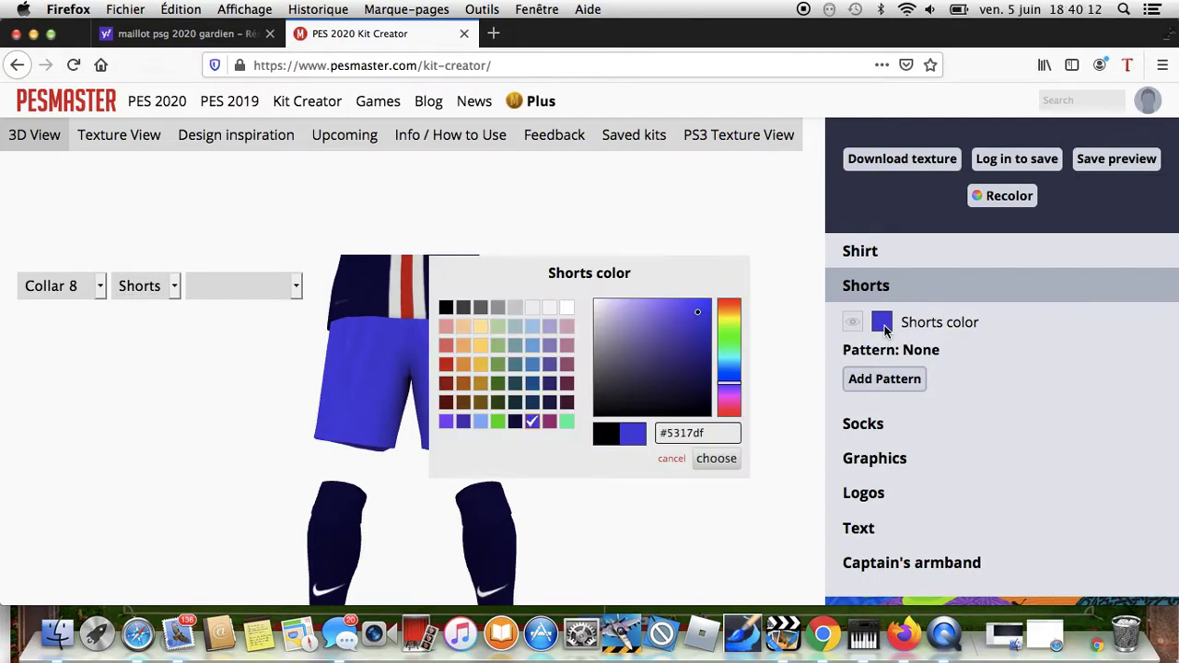
click(517, 424)
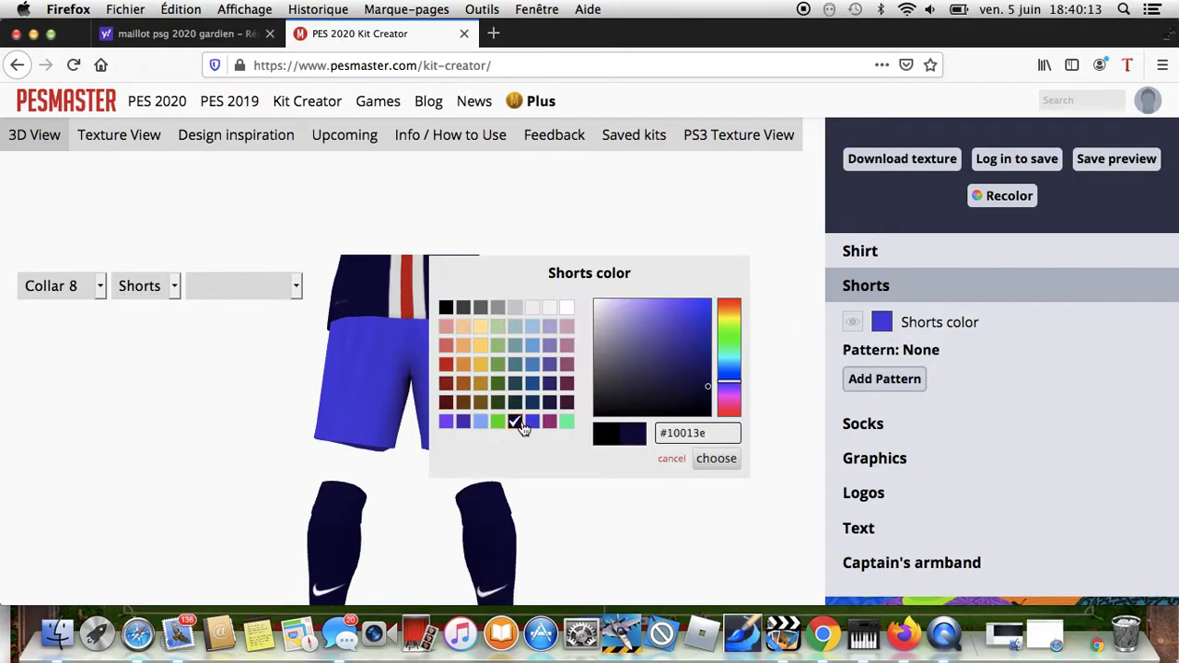
click(715, 458)
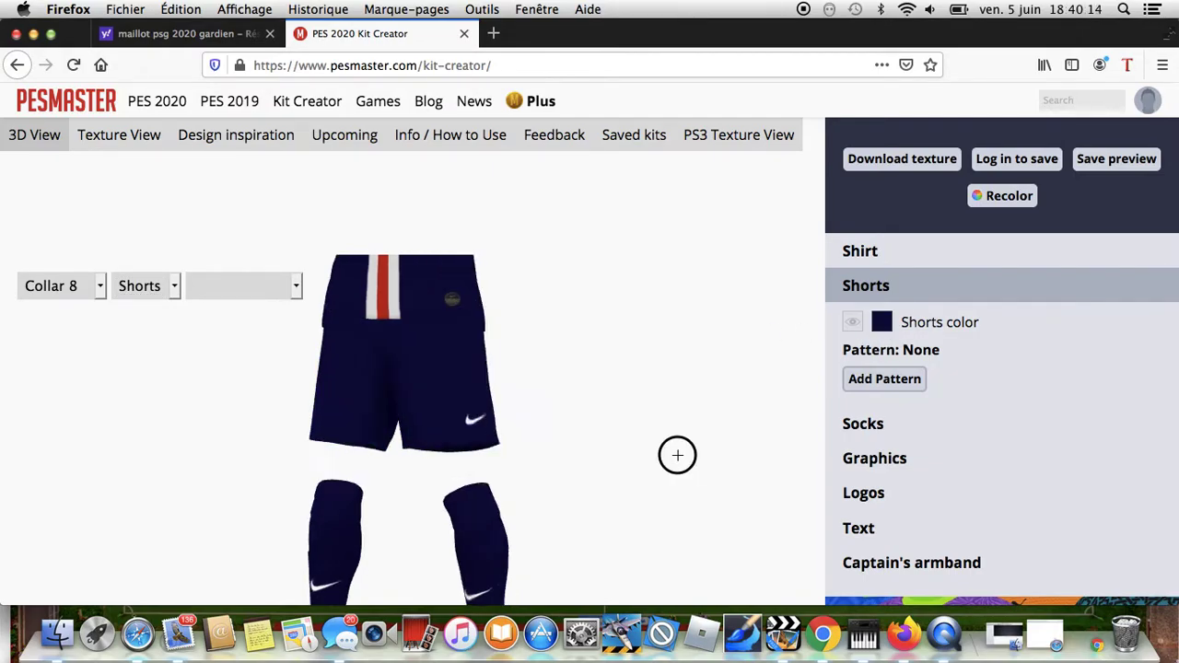
- Check the full kit in the 3D preview and return to the shirt view
click(131, 284)
click(138, 245)
drag(648, 458, 394, 478)
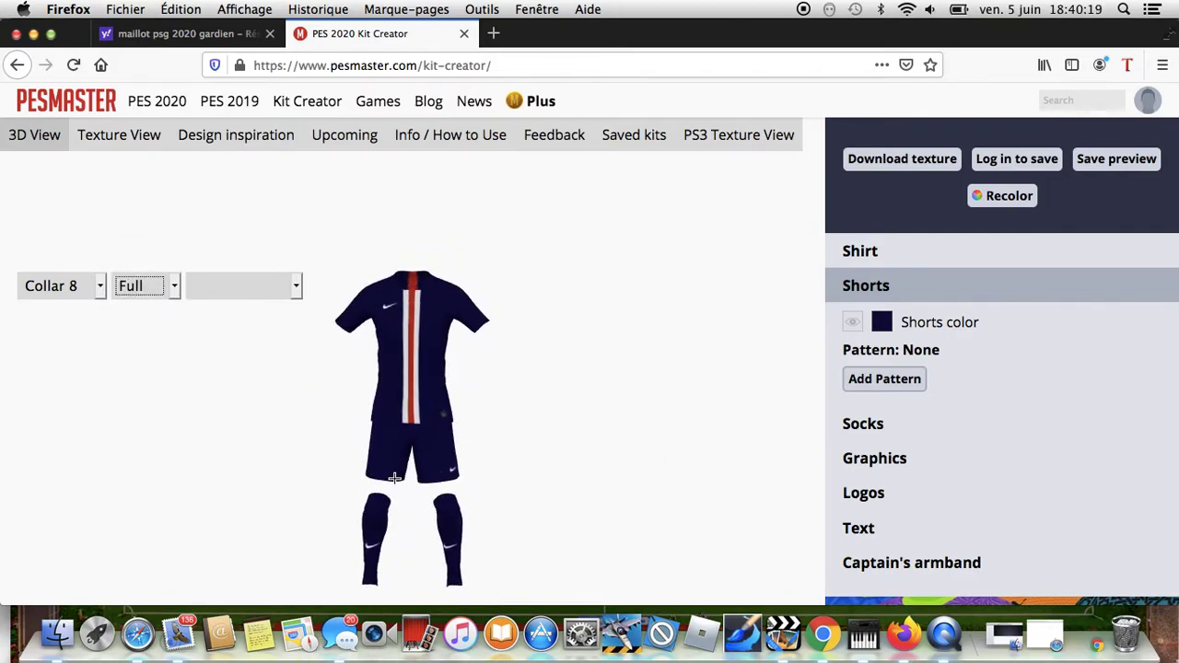
click(152, 288)
click(145, 297)
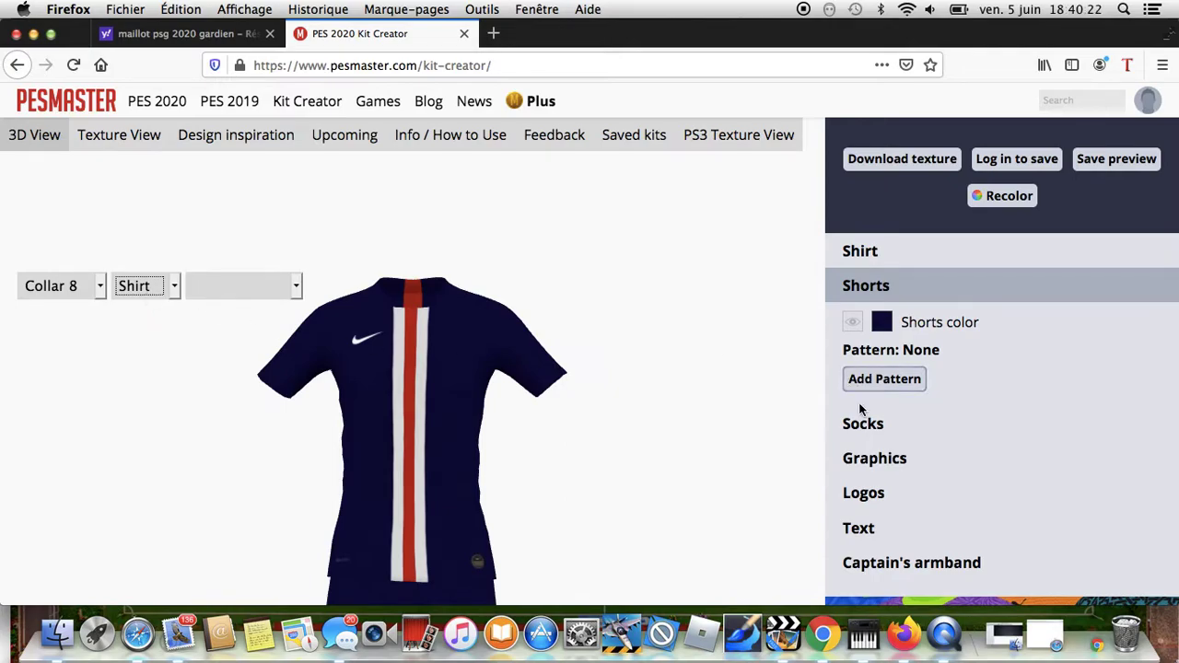
- Browse the library of available kit graphics for a suitable shirt design and leave it without adding one
click(876, 457)
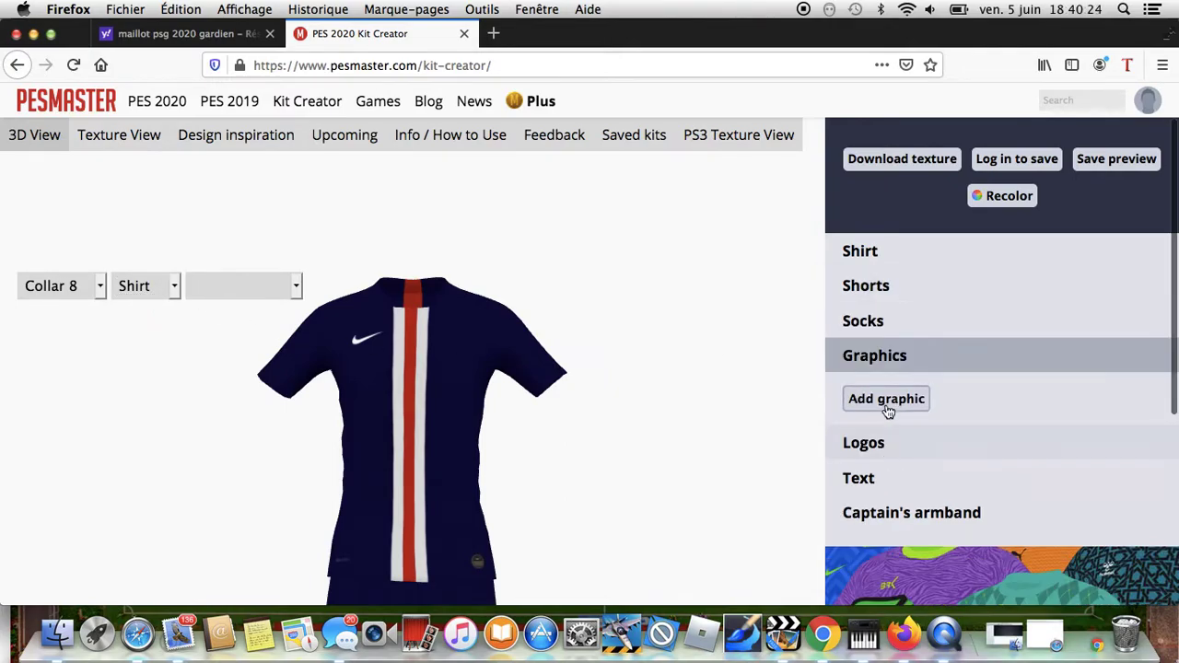
click(887, 406)
scroll(580, 350, down, 5)
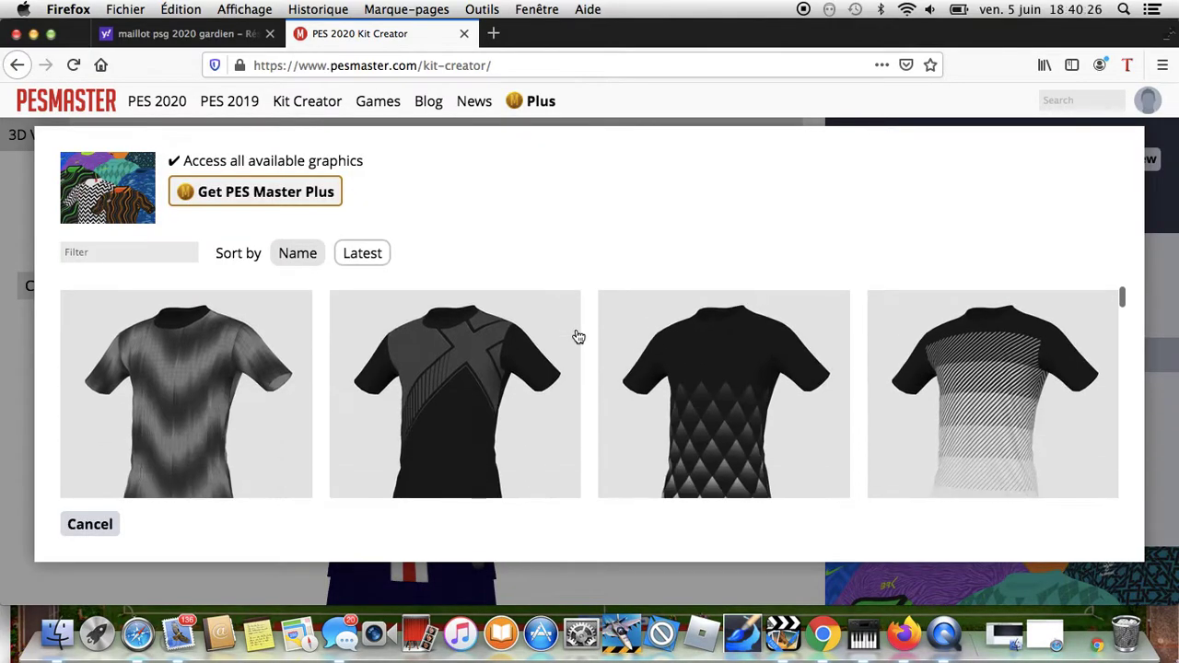
scroll(579, 337, down, 5)
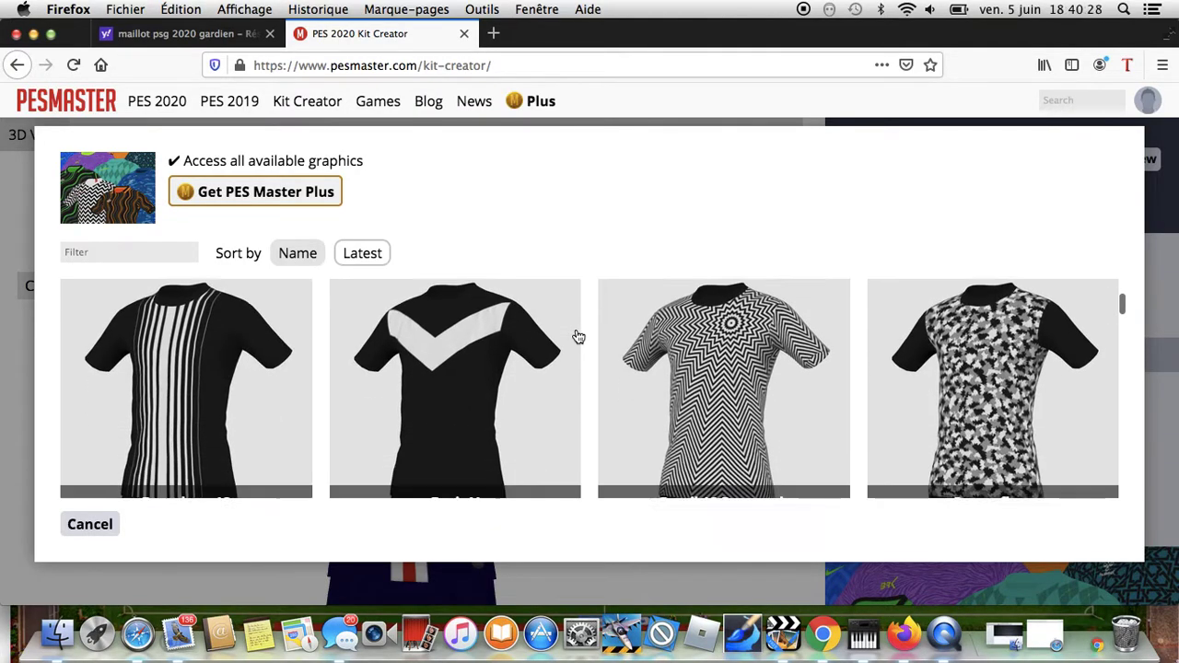
scroll(579, 337, down, 10)
scroll(579, 337, down, 10)
scroll(578, 337, down, 10)
scroll(578, 337, down, 5)
scroll(910, 432, up, 3)
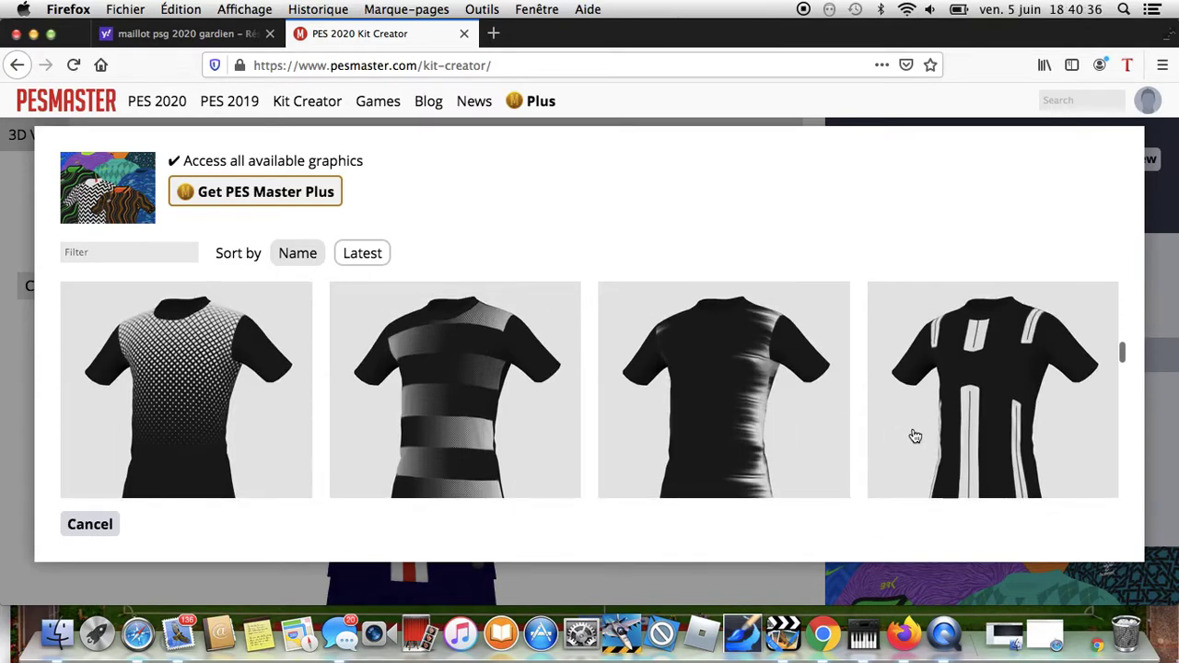
scroll(949, 379, down, 1)
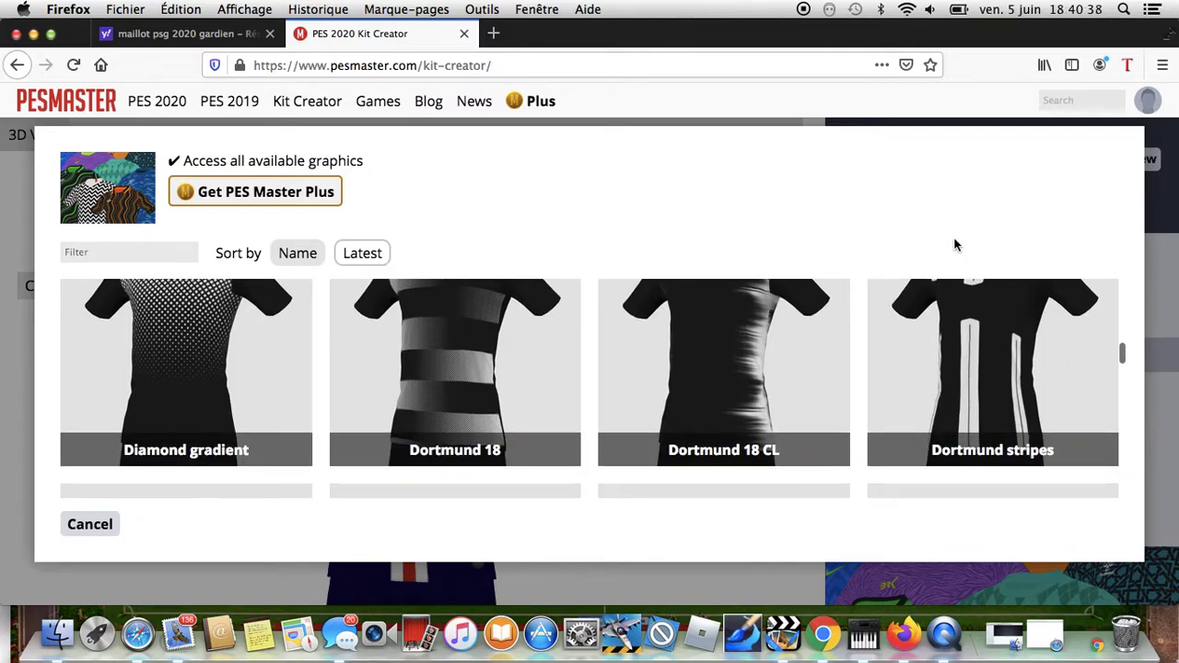
scroll(512, 406, down, 10)
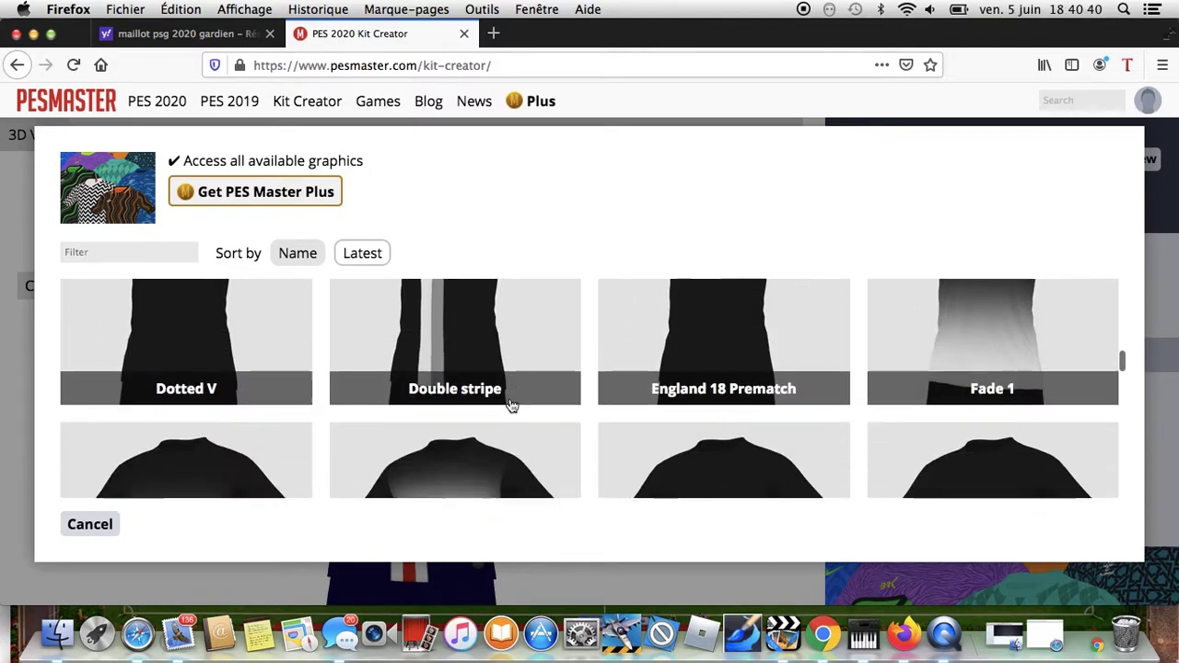
scroll(512, 406, down, 15)
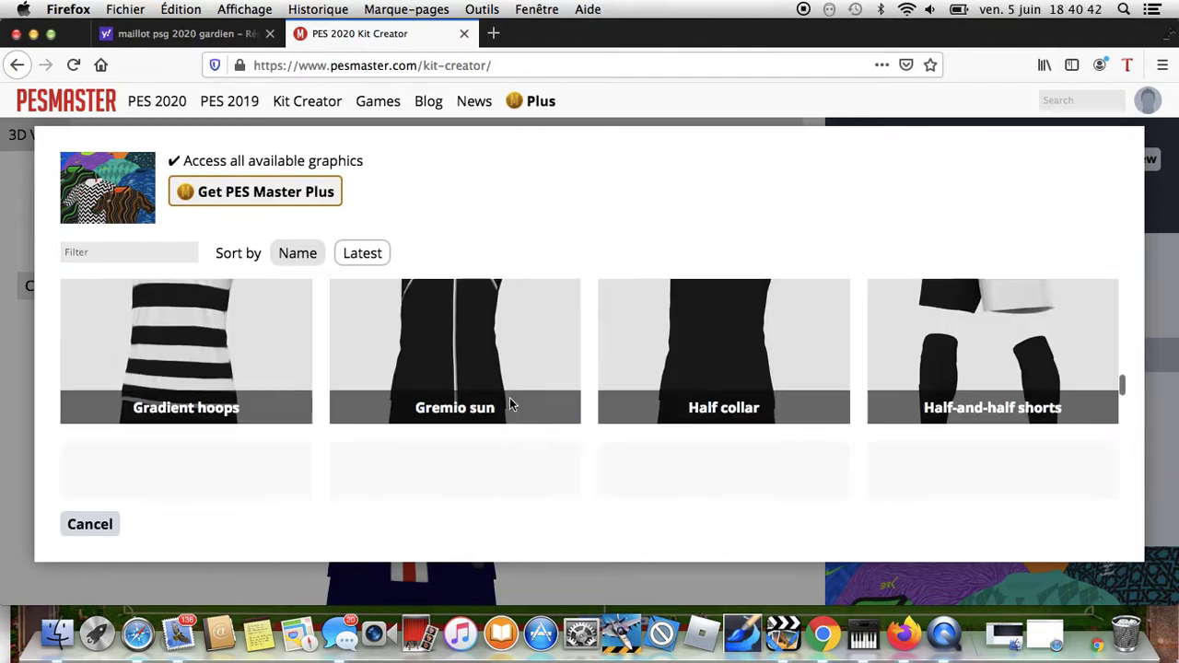
scroll(512, 406, down, 15)
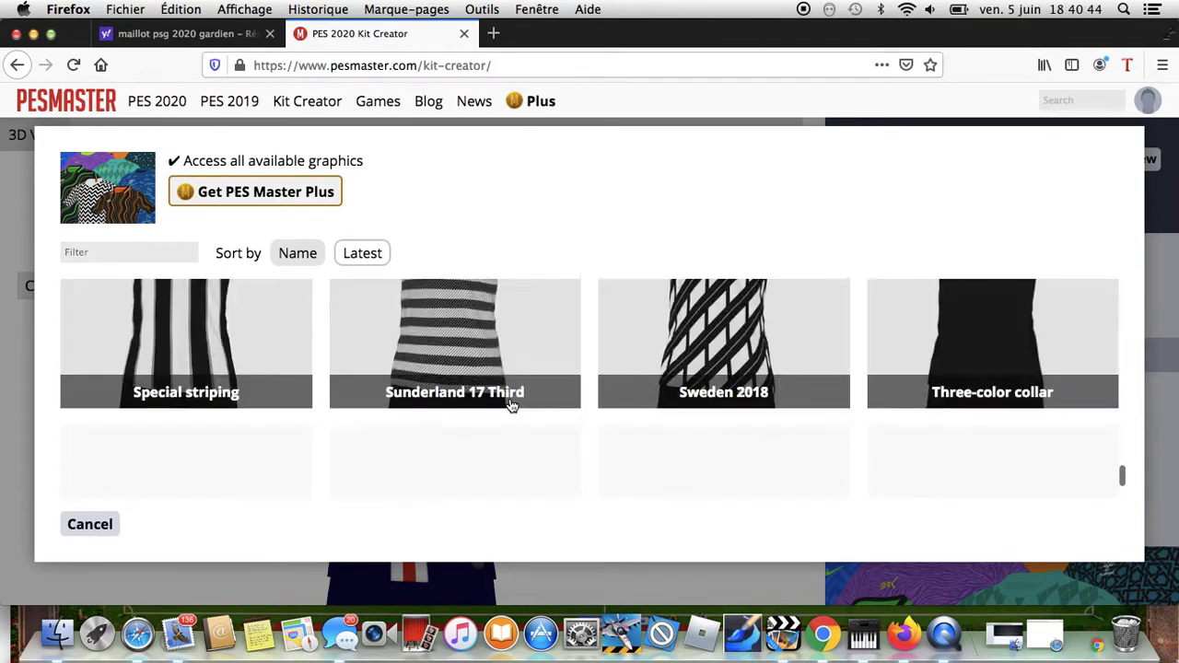
click(88, 526)
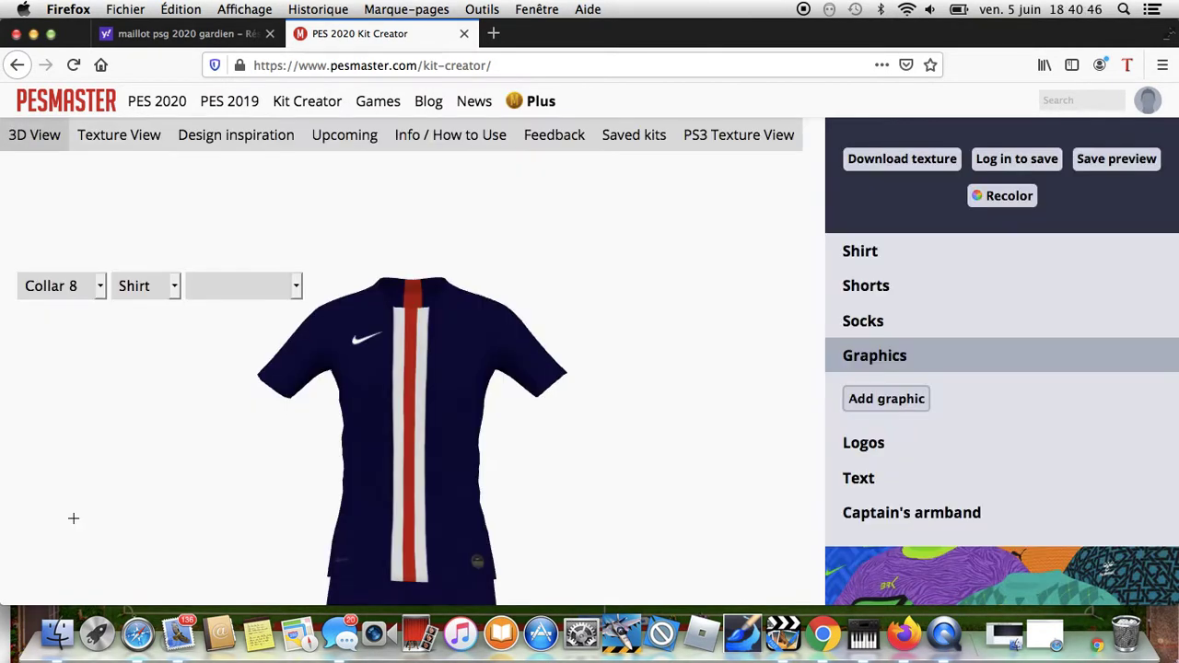
- Start uploading a team logo image and open the NOUVEAUX LOGO ET KIT folder on the desktop (Bureau)
click(950, 463)
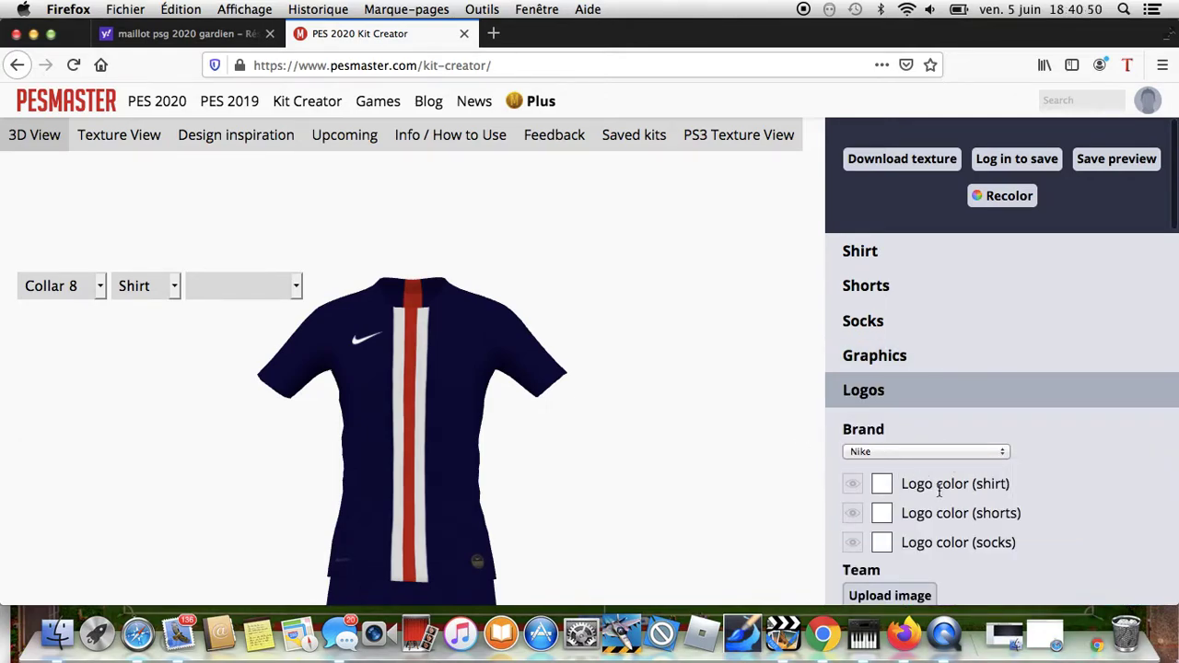
scroll(912, 447, down, 3)
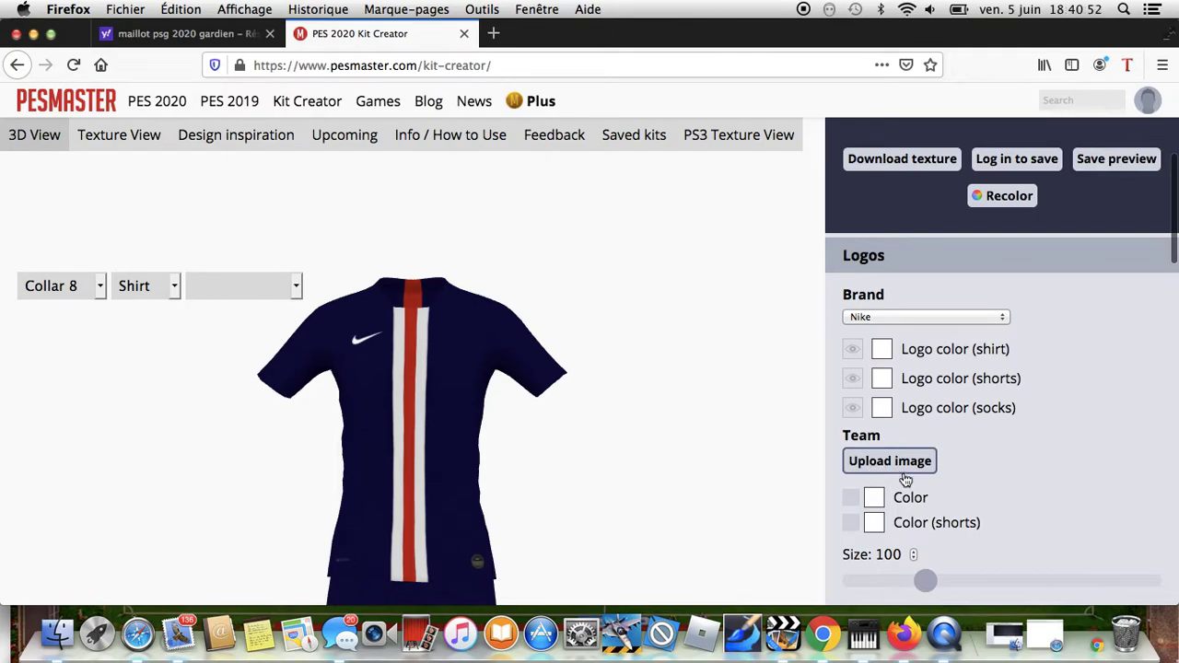
click(857, 465)
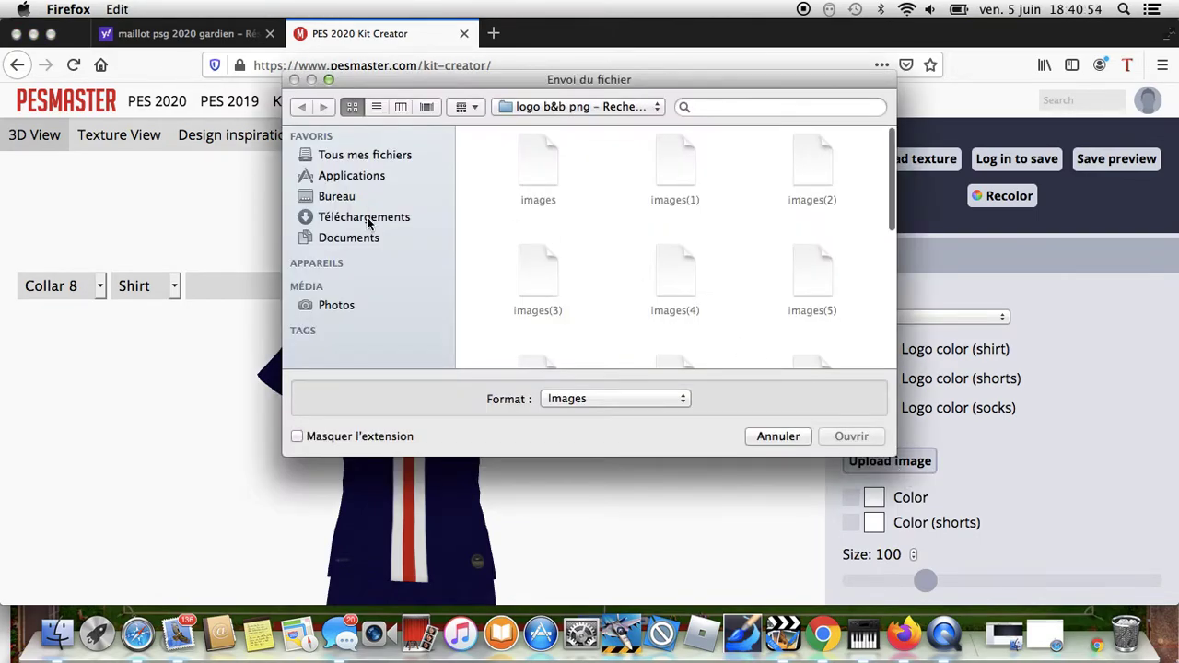
click(366, 217)
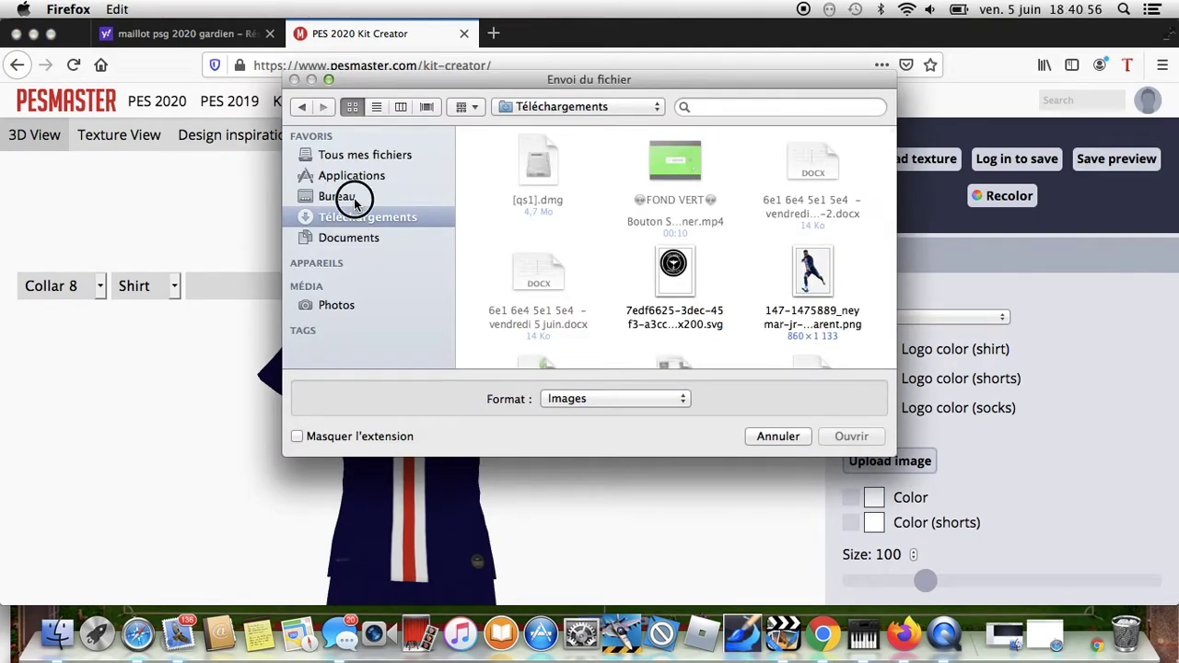
click(338, 196)
scroll(829, 216, down, 3)
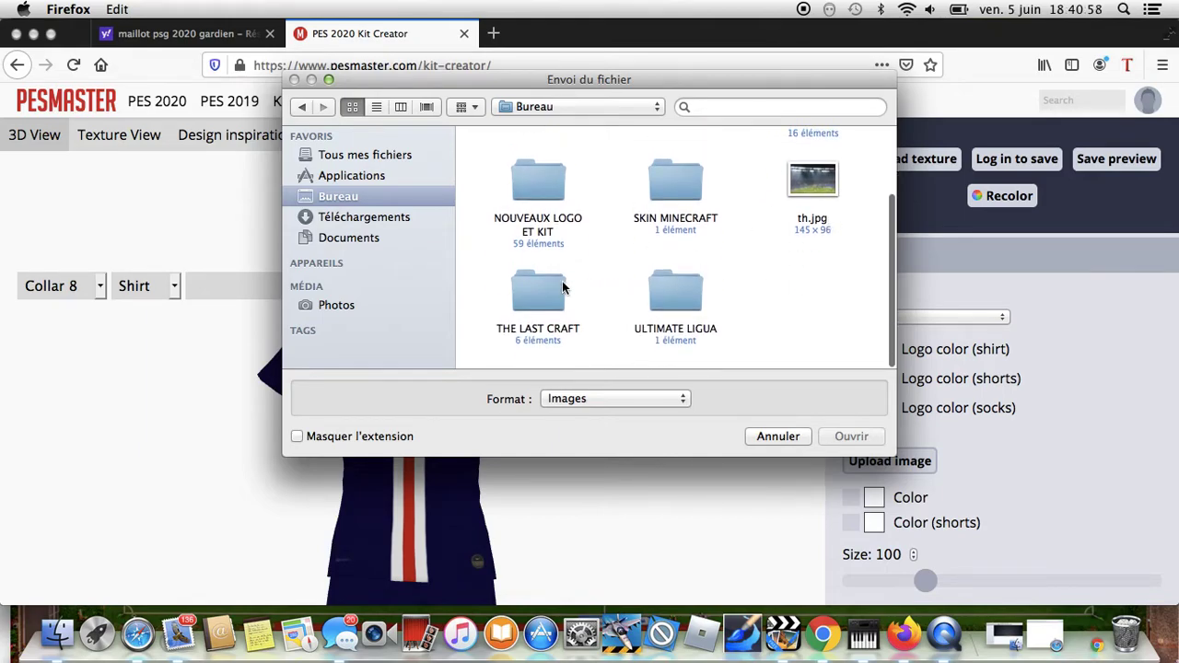
double_click(518, 198)
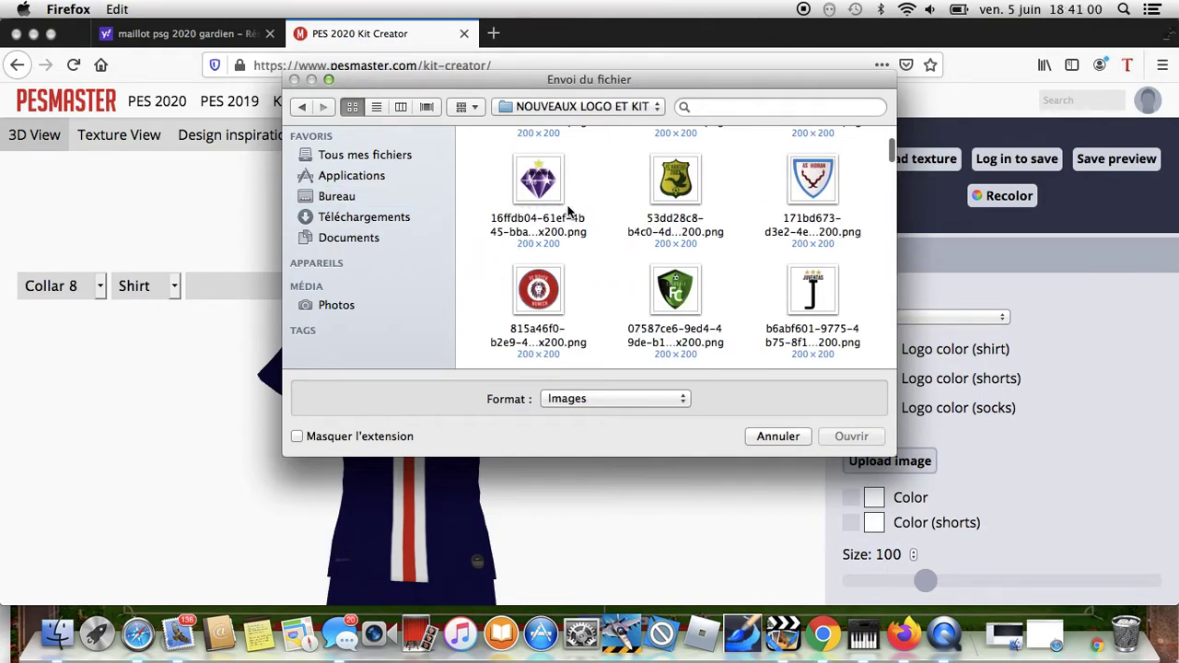
- Find the round navy crest, the 200 × 200 PNG starting with ec92cbe6, and upload it as the team logo
scroll(635, 182, down, 10)
scroll(635, 182, up, 10)
scroll(636, 182, down, 4)
scroll(589, 267, up, 3)
scroll(576, 261, down, 6)
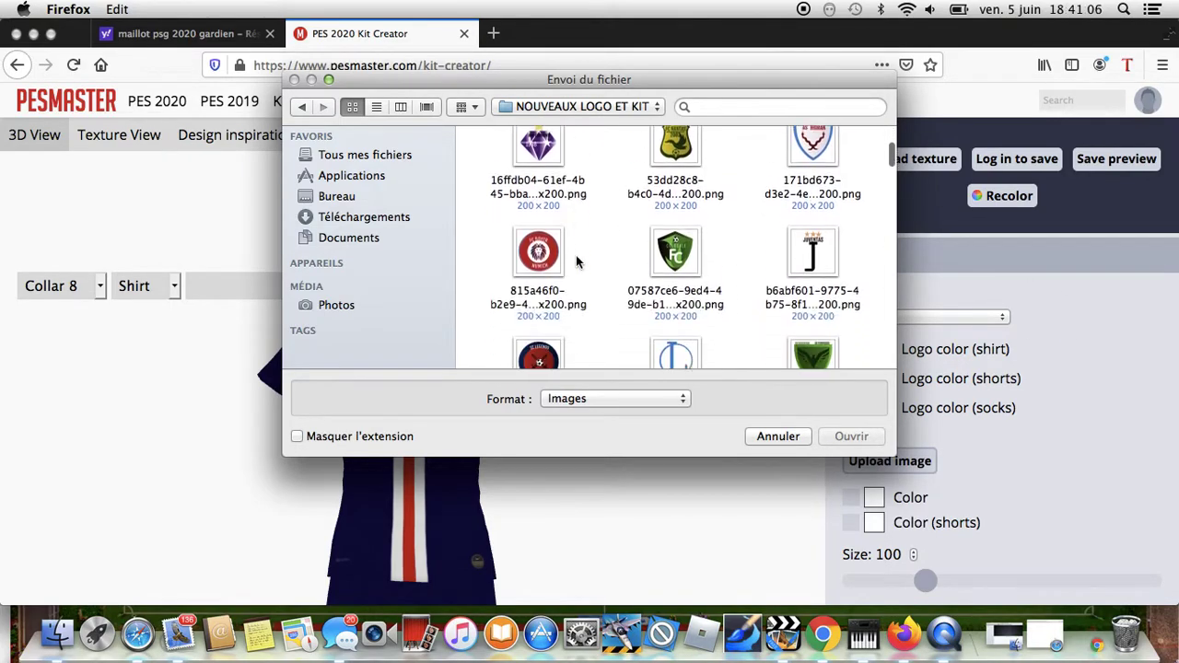
scroll(575, 263, down, 5)
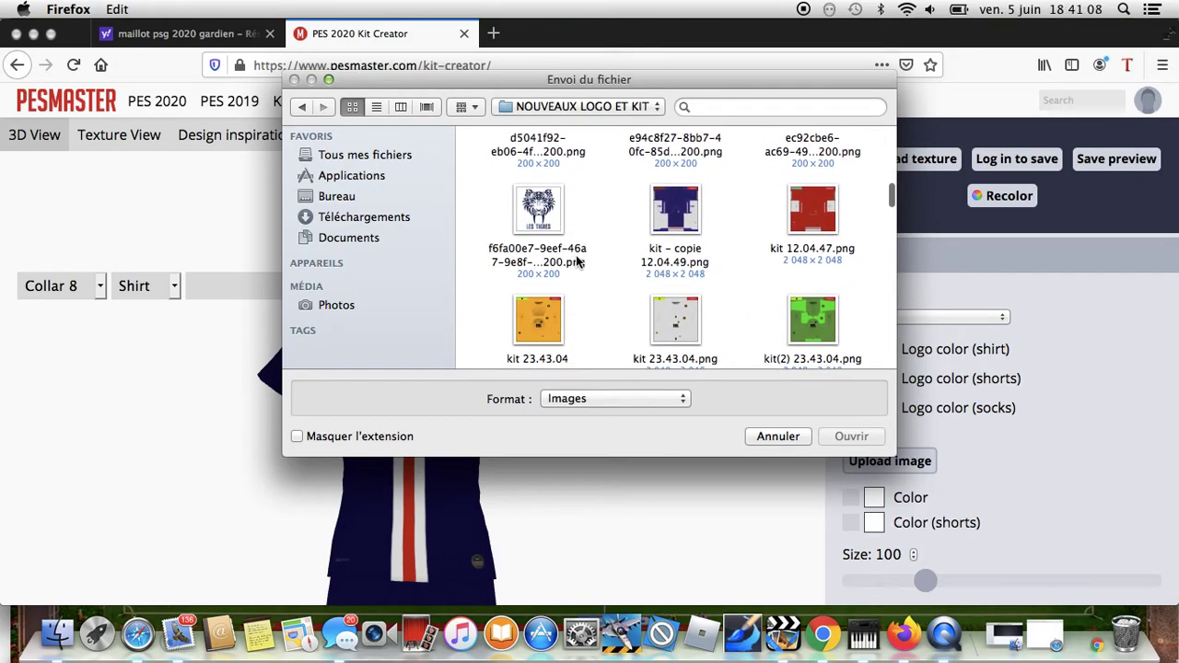
scroll(813, 246, down, 5)
scroll(811, 246, down, 10)
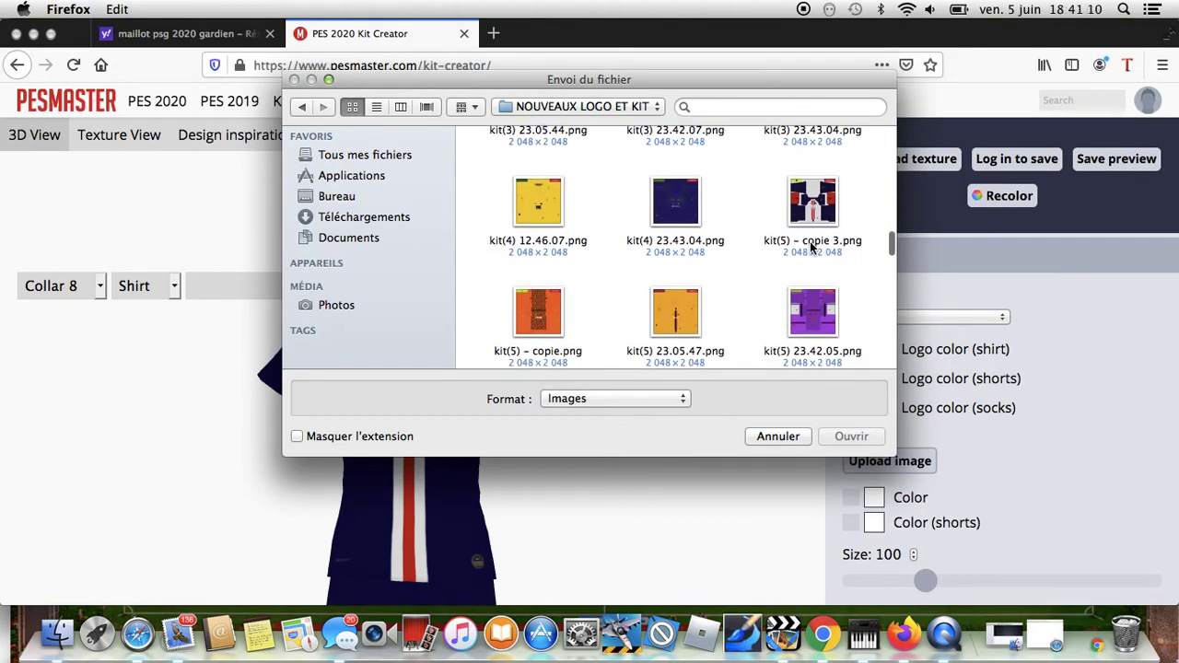
scroll(812, 245, down, 12)
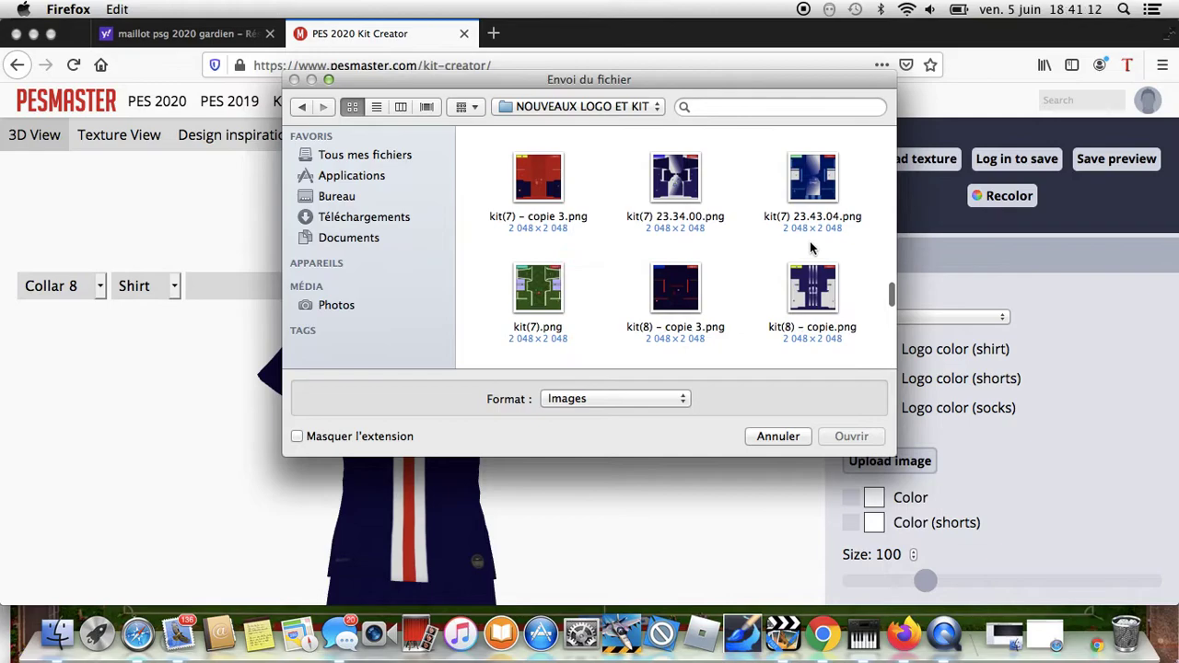
scroll(810, 309, down, 8)
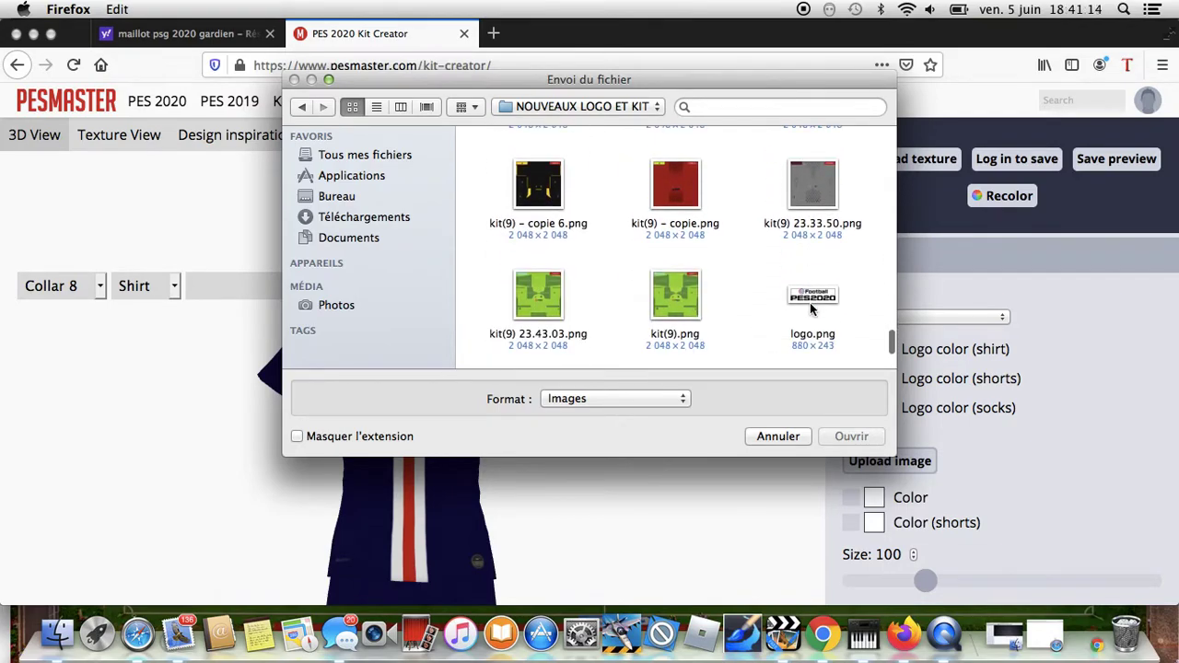
scroll(810, 309, up, 20)
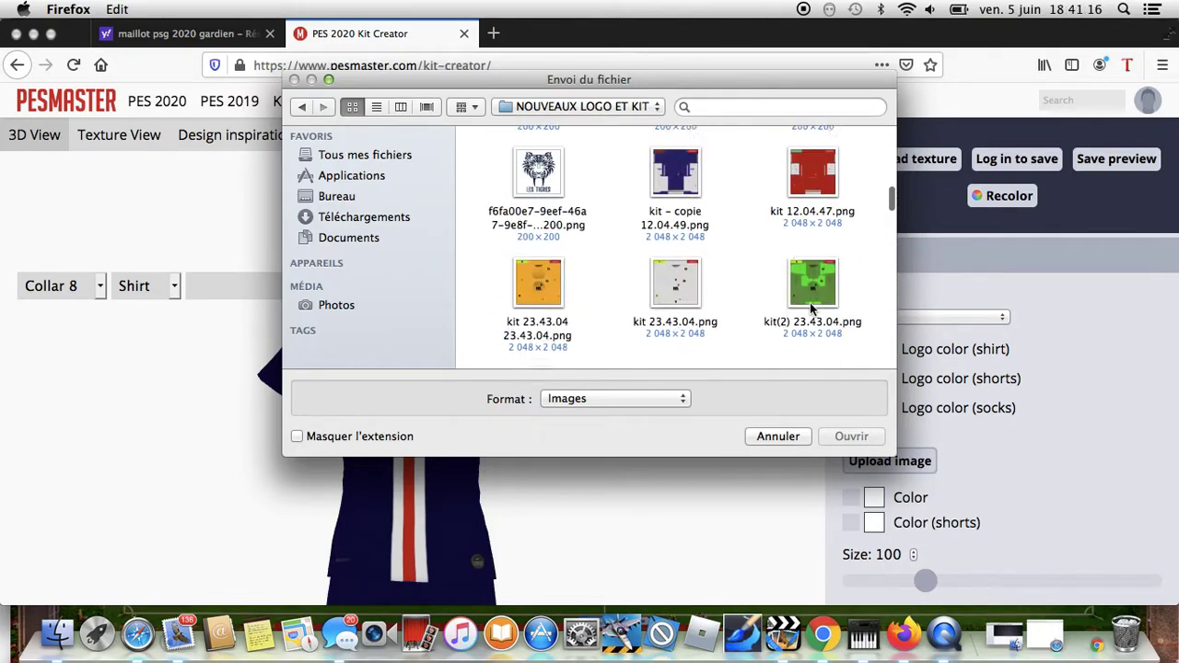
scroll(812, 310, down, 8)
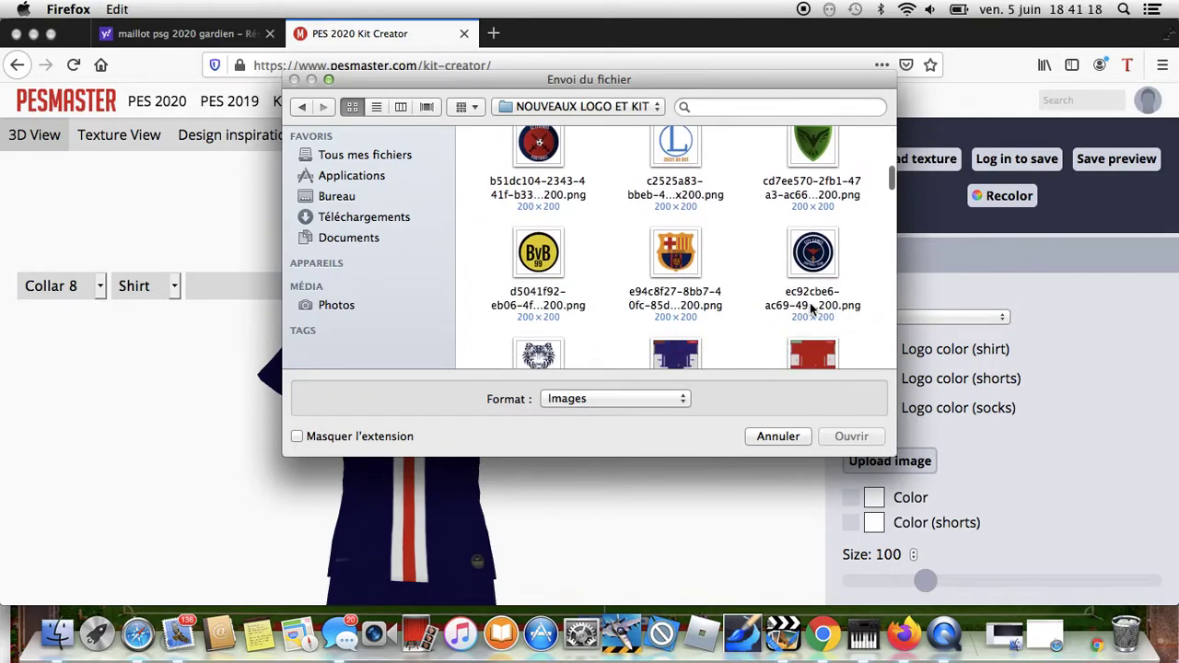
click(813, 266)
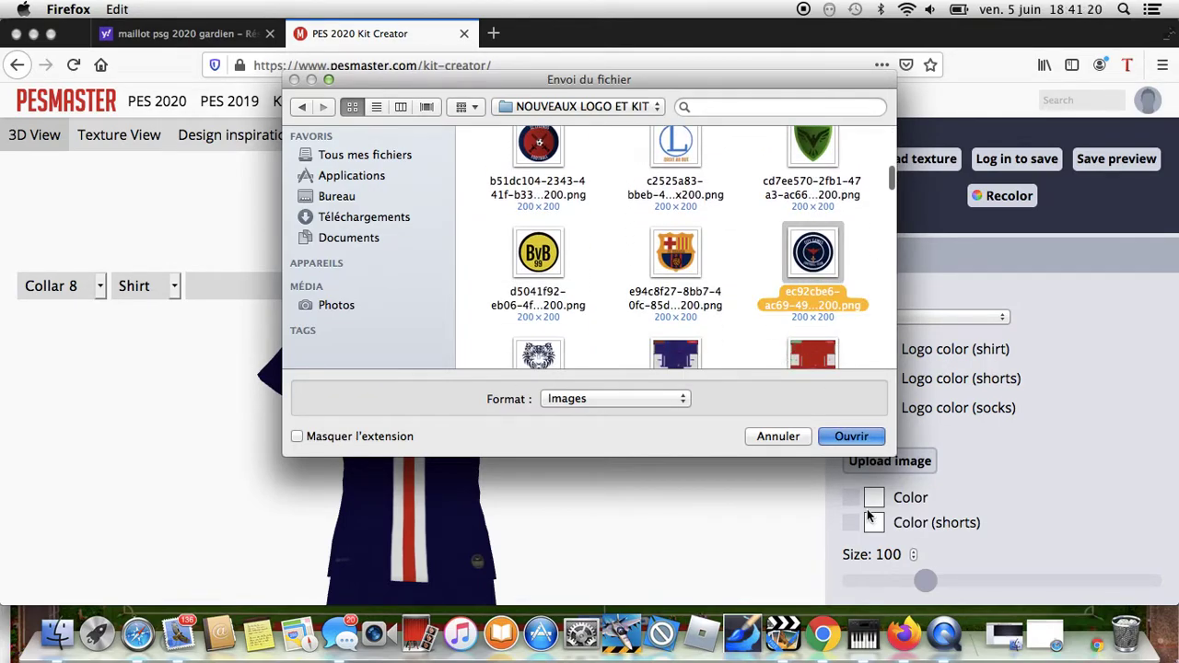
click(851, 436)
- Enlarge the team logo on the shirt to size 137
scroll(865, 491, down, 3)
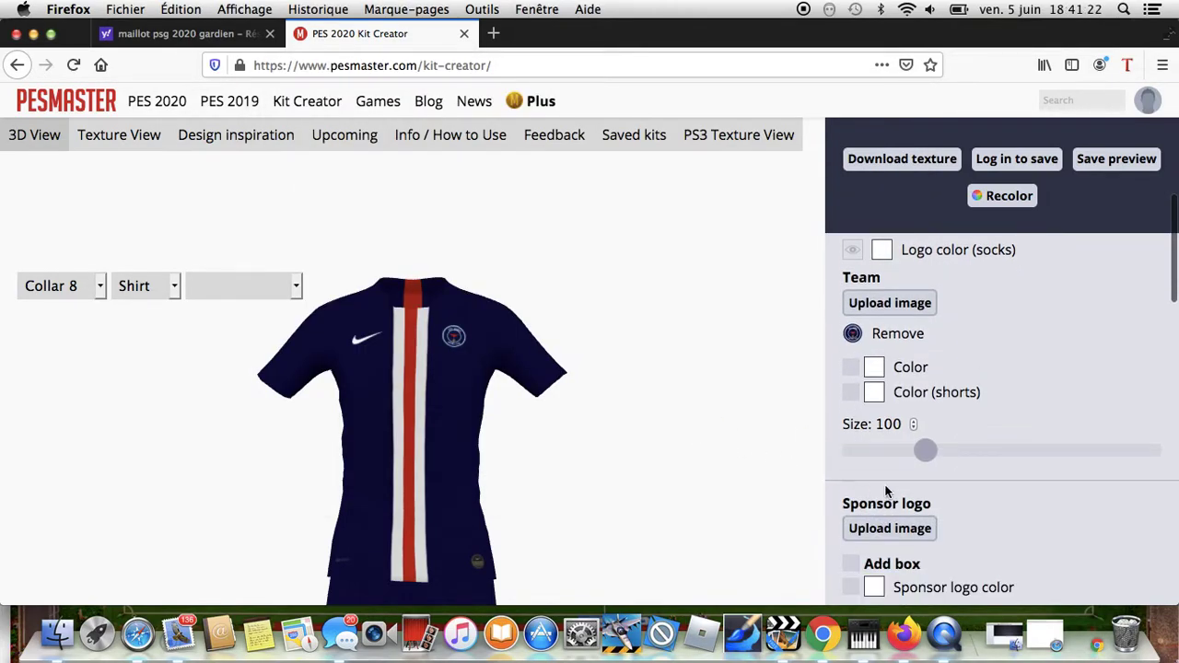
click(946, 458)
click(962, 454)
- Upload the NK Studio image, found by searching the files for "logo nk", as the sponsor logo and add a box behind it
scroll(937, 409, down, 2)
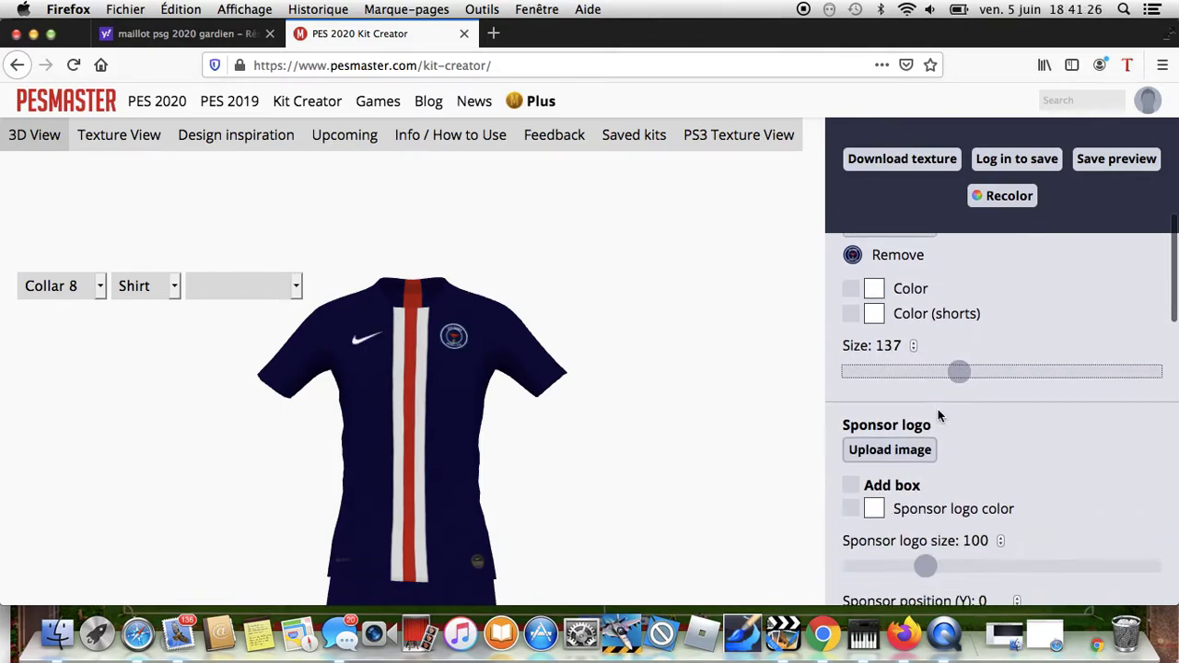
click(888, 450)
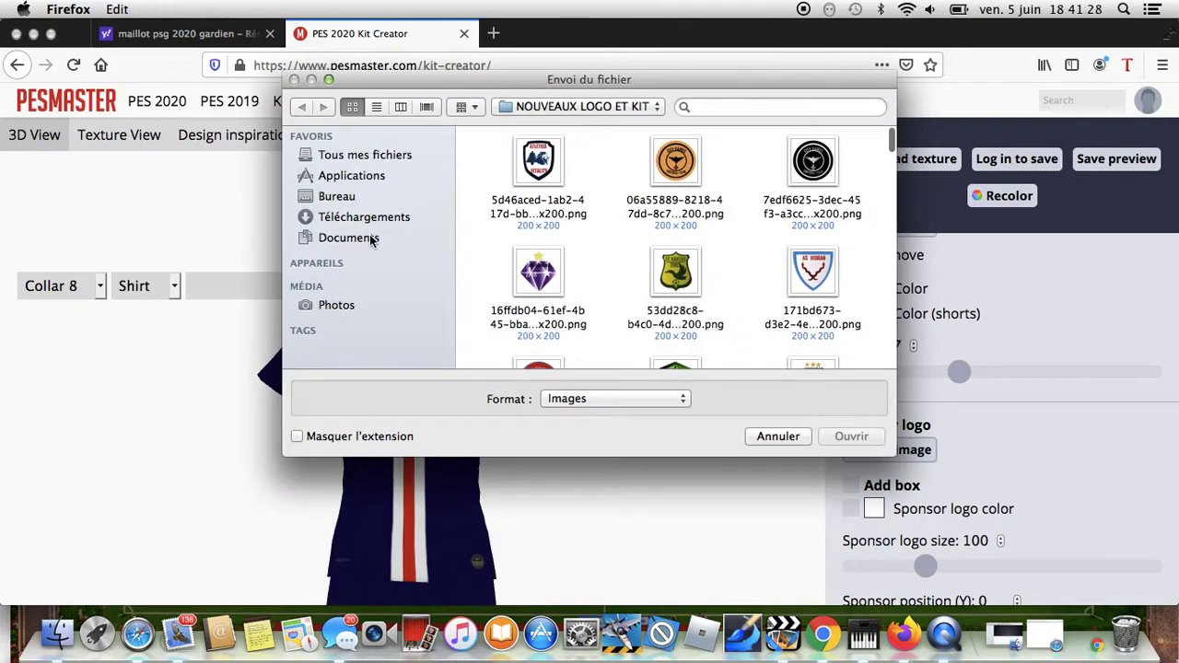
click(371, 238)
click(363, 220)
click(338, 197)
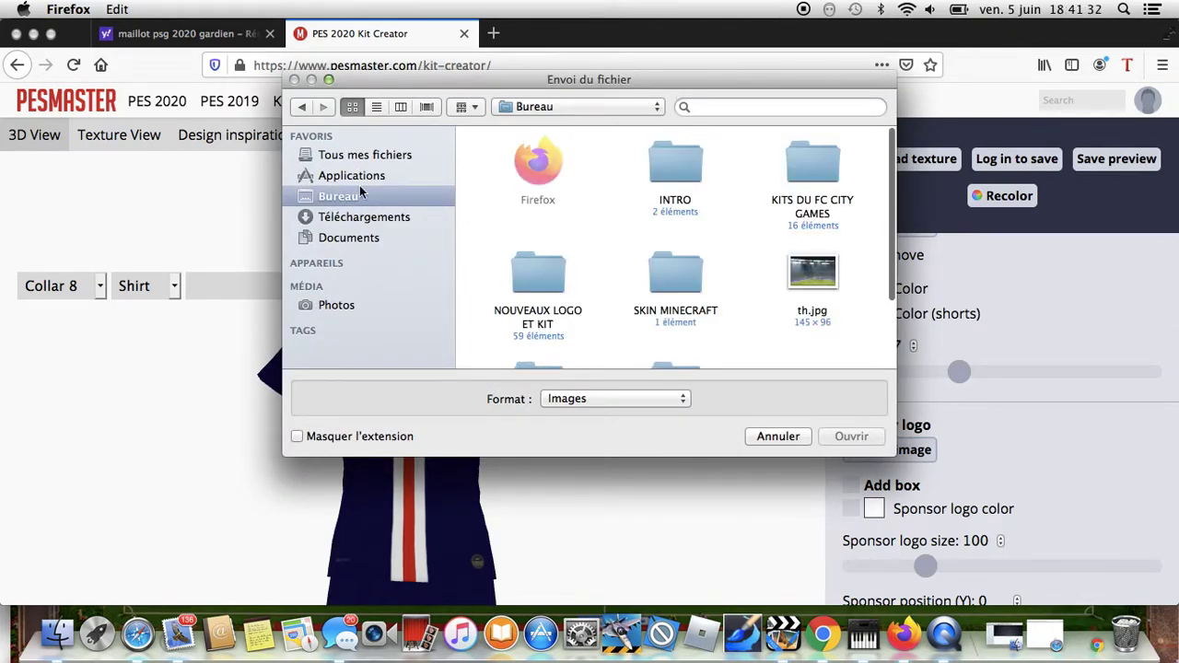
click(360, 216)
click(691, 107)
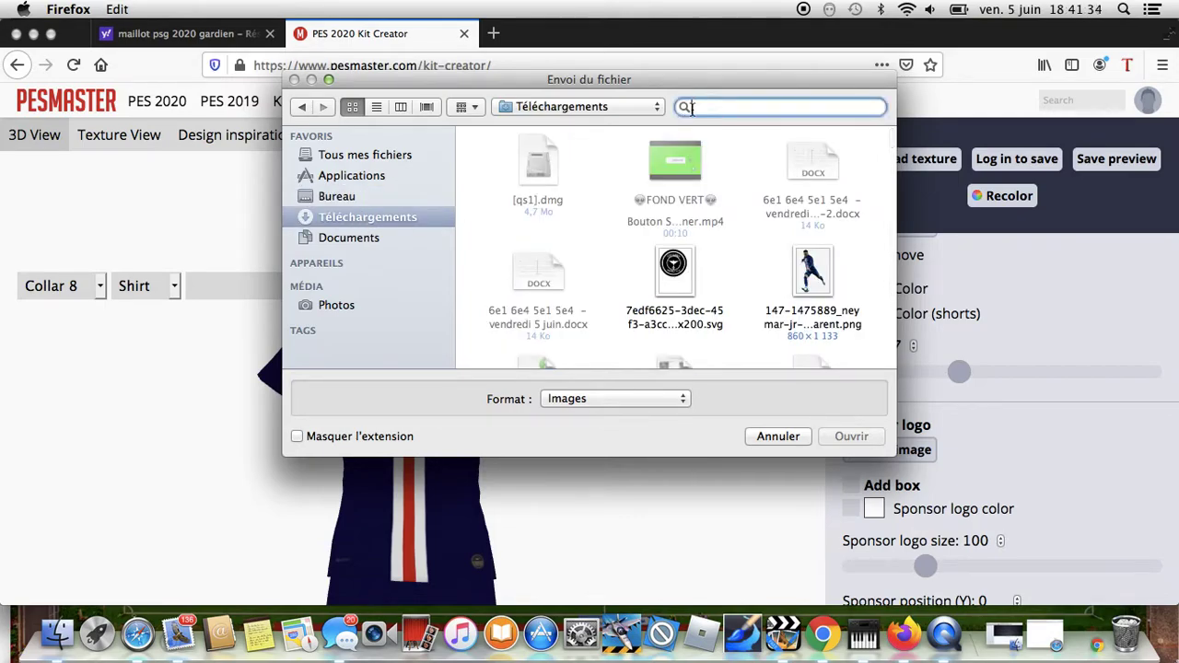
text(logo)
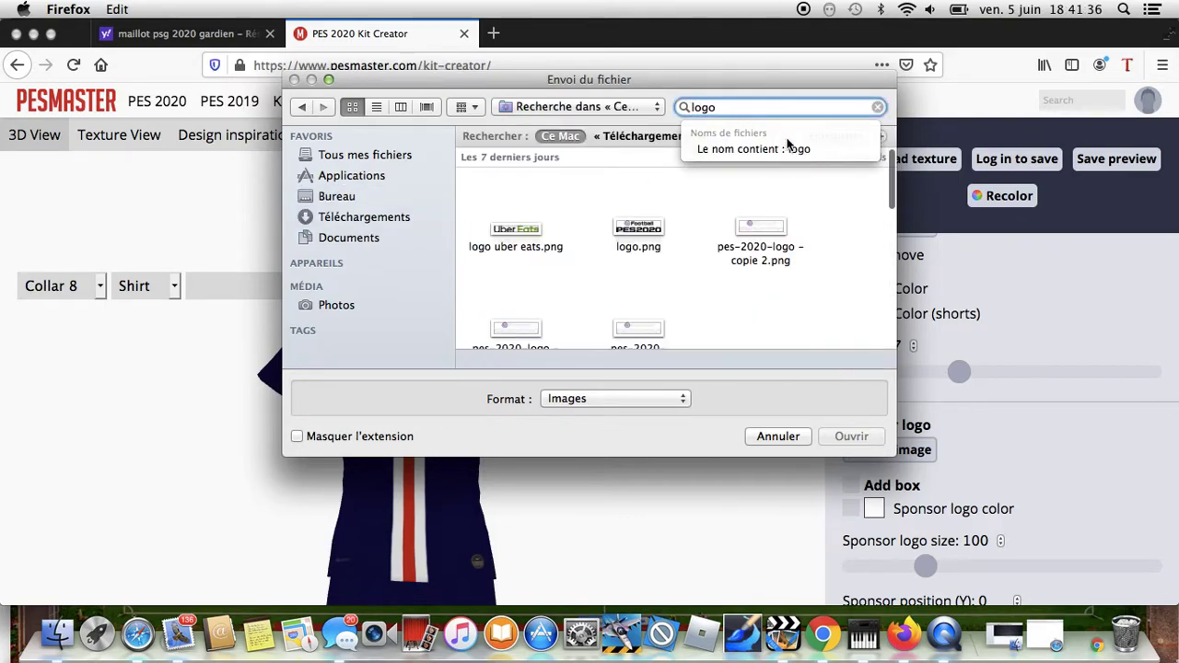
scroll(716, 235, down, 3)
text(n)
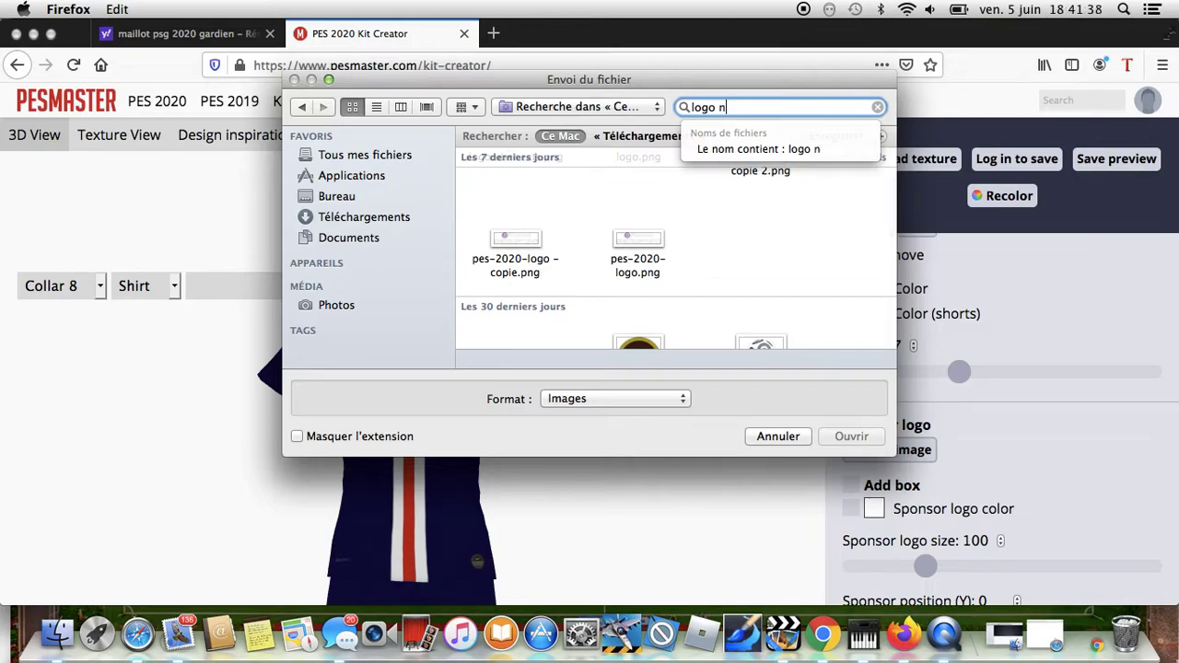
text(k)
double_click(512, 205)
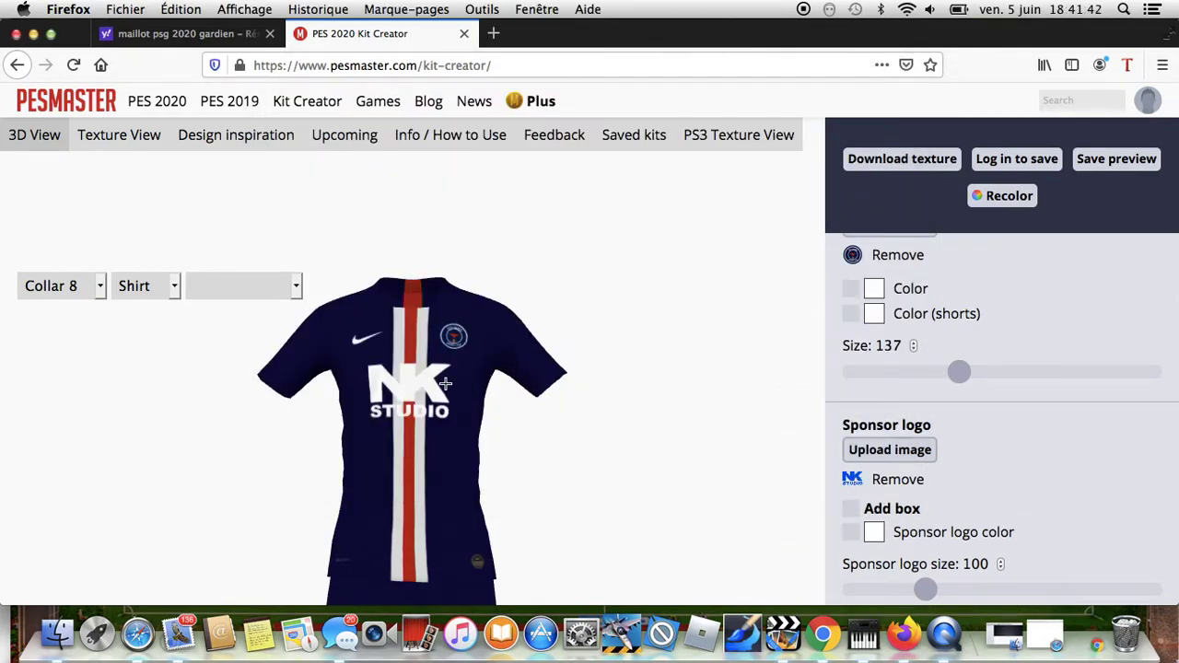
scroll(928, 473, down, 3)
click(850, 436)
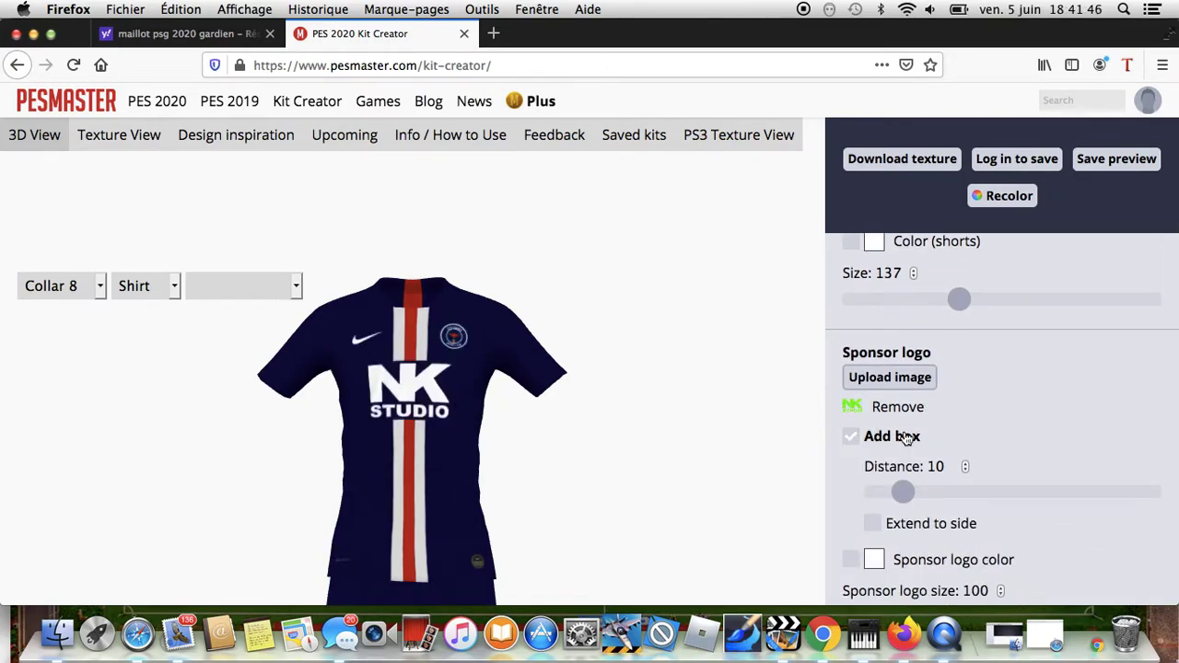
- Upload pes-2020-logo - copie 2.png, found by searching the files for "logo", as the back sponsor logo
scroll(909, 438, down, 10)
drag(639, 430, 506, 457)
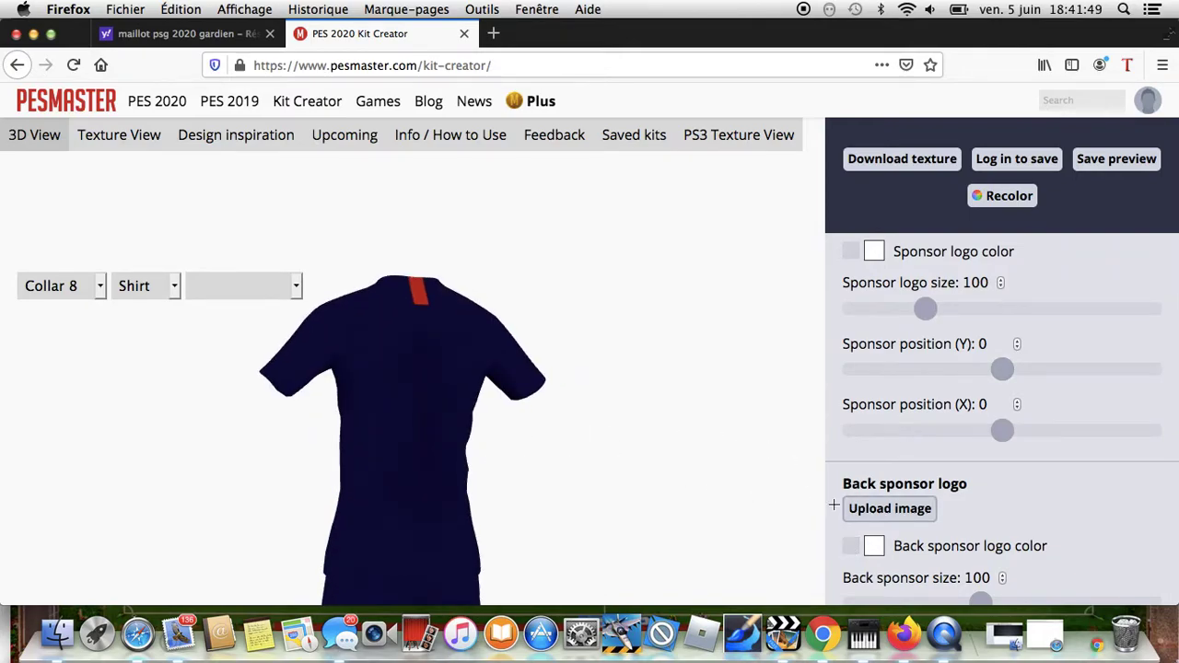
click(900, 515)
click(730, 106)
text(logo)
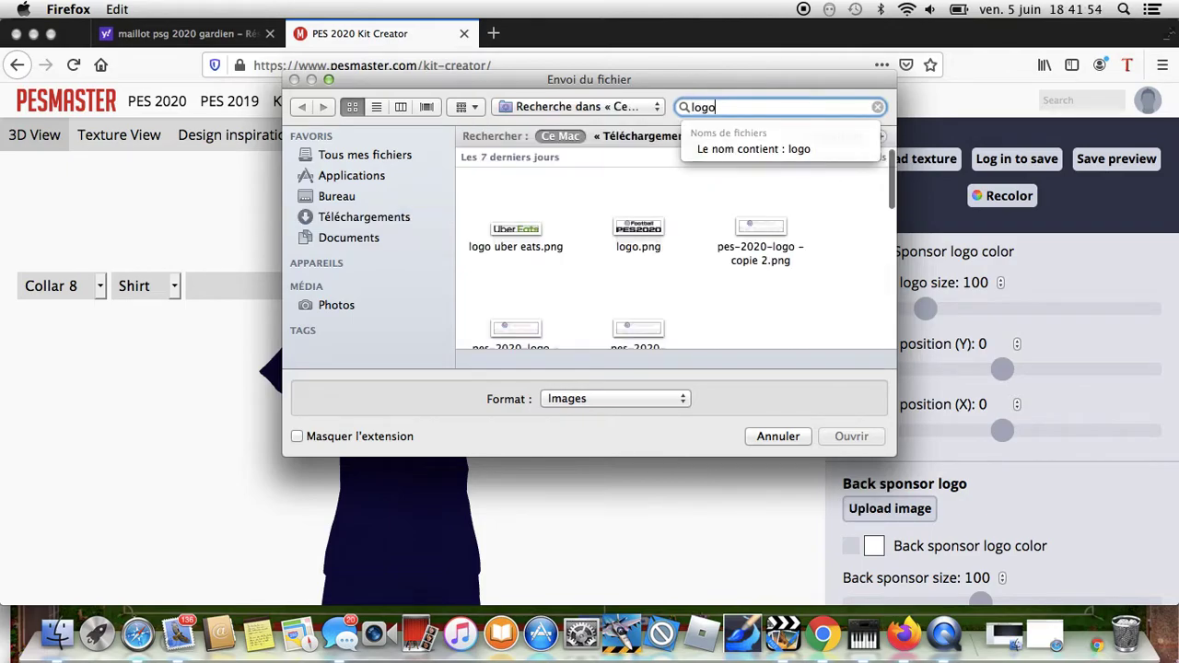
double_click(748, 237)
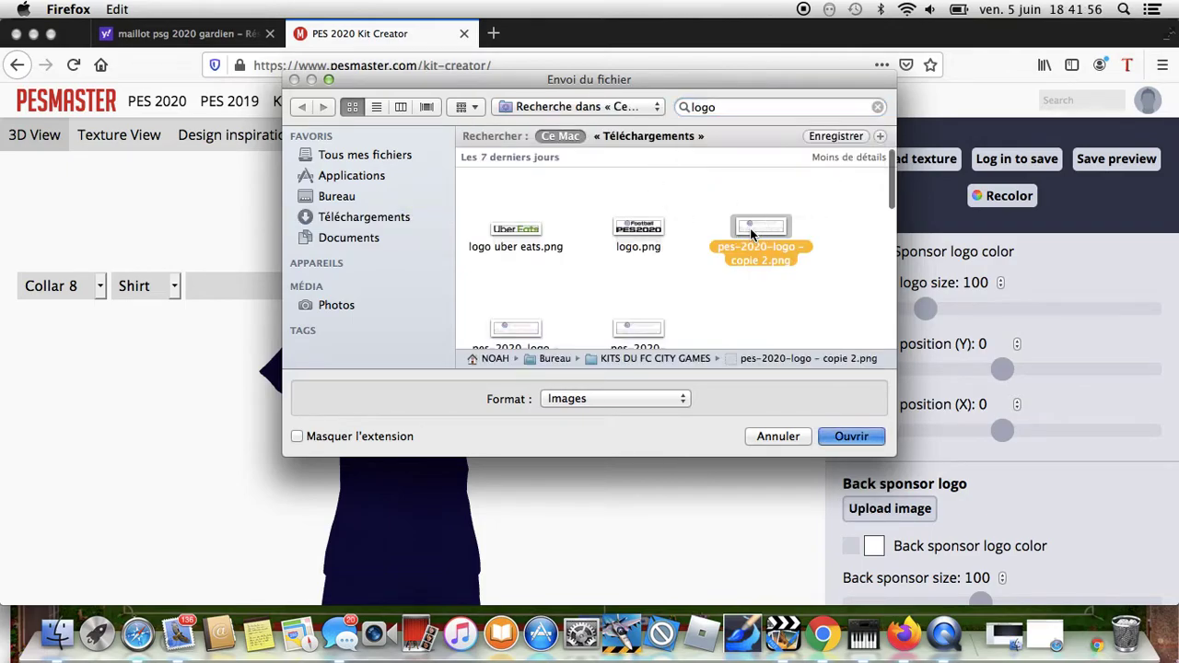
- Move the back sponsor logo down to the lower back by setting its position to 20
scroll(980, 490, down, 3)
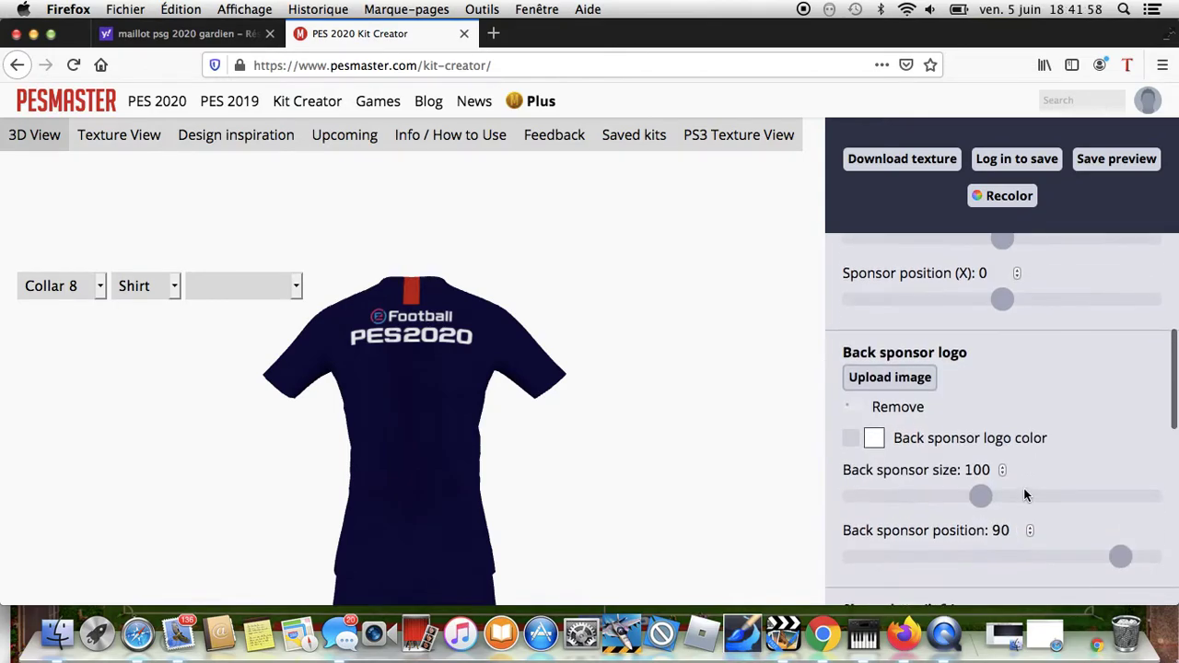
click(910, 553)
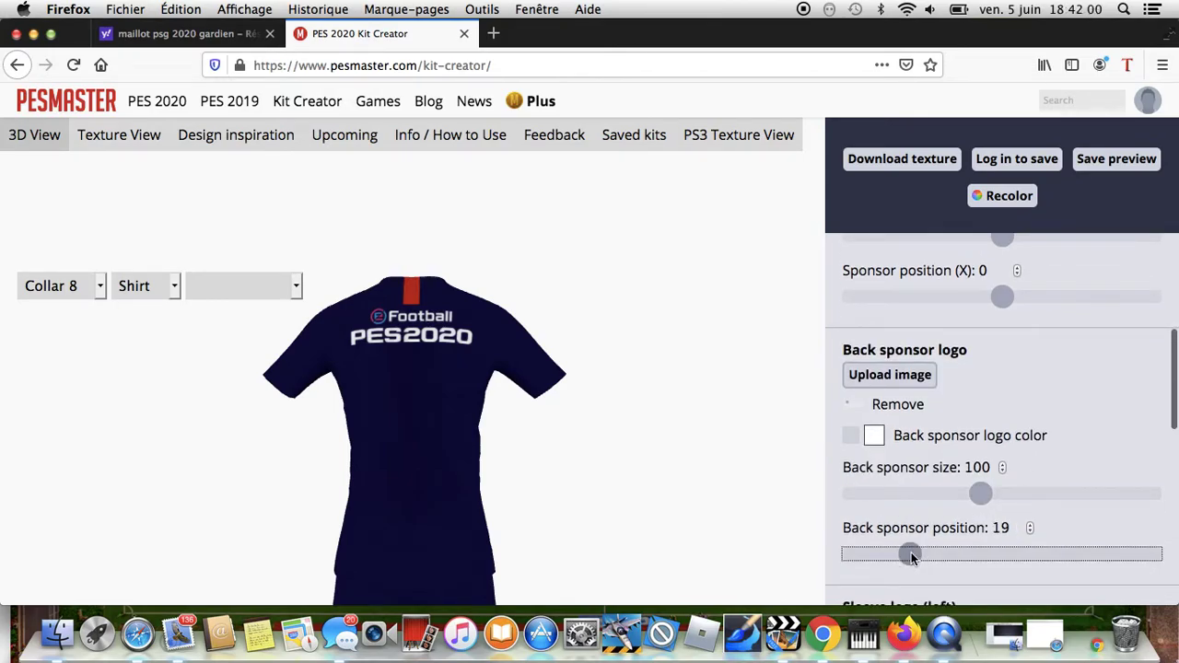
click(905, 557)
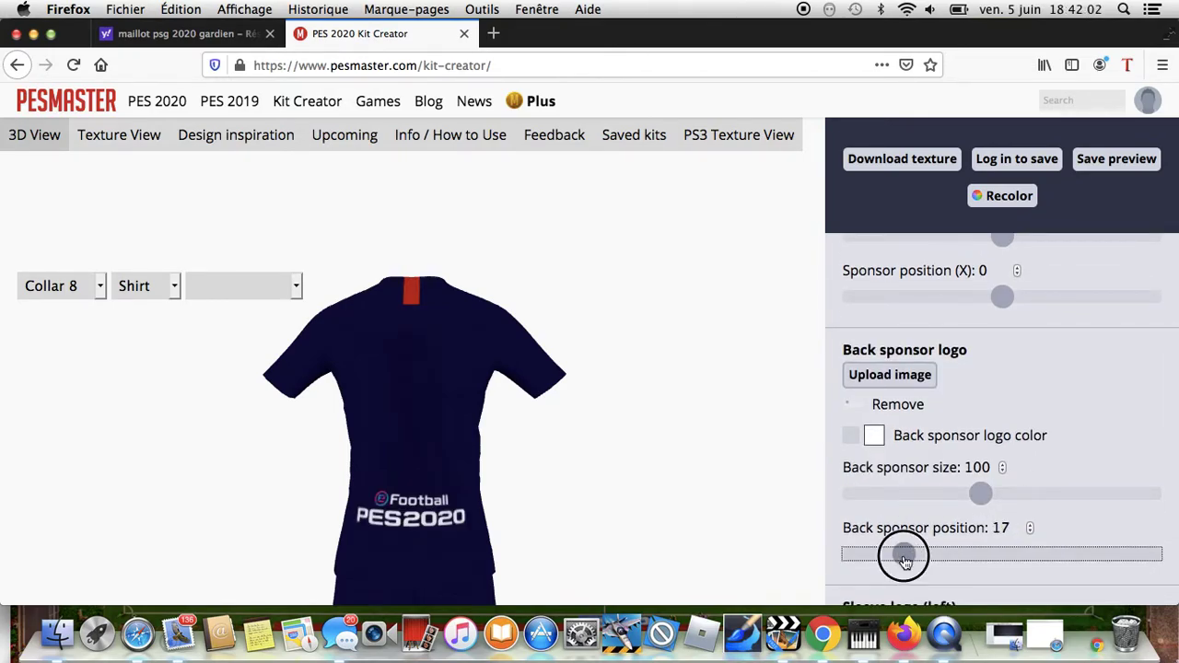
drag(903, 558, 913, 563)
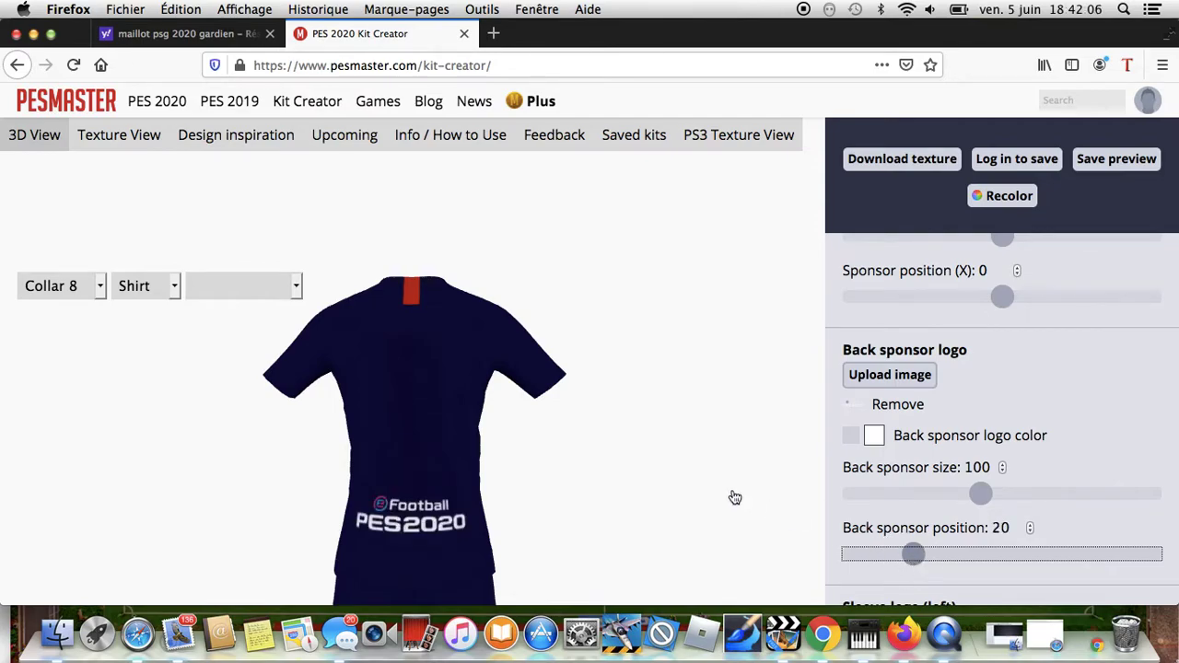
- Upload Logo_B&B_Hotels.png from the KITS DU FC CITY GAMES folder as the left sleeve logo
drag(632, 486, 499, 478)
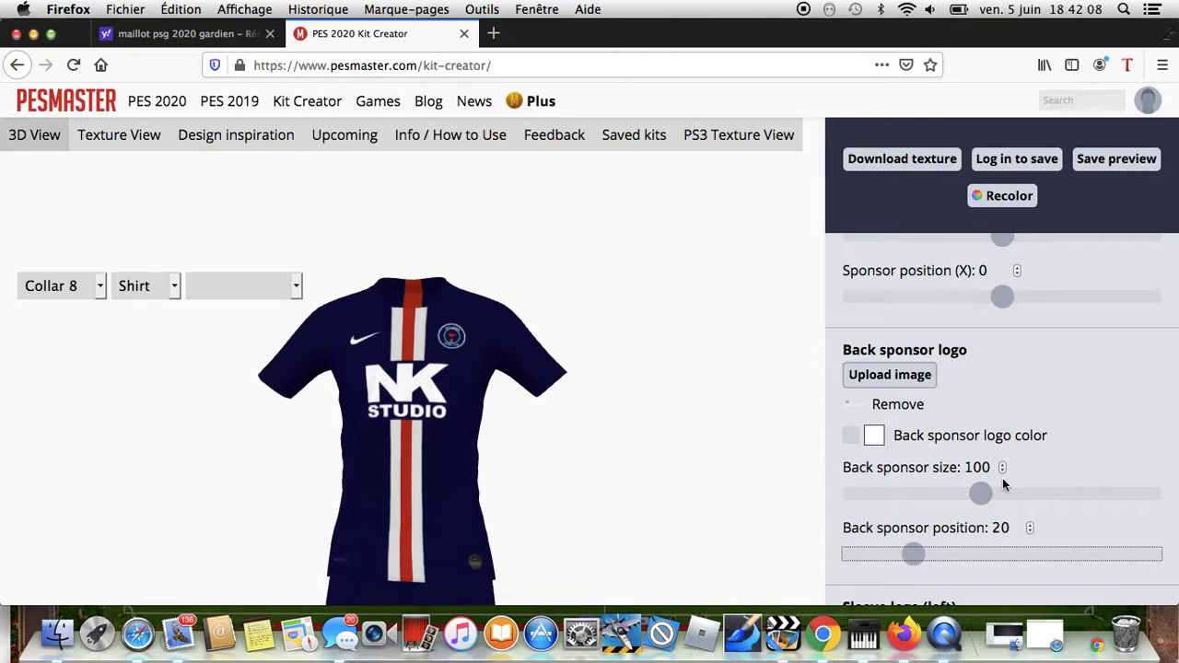
scroll(1002, 478, down, 5)
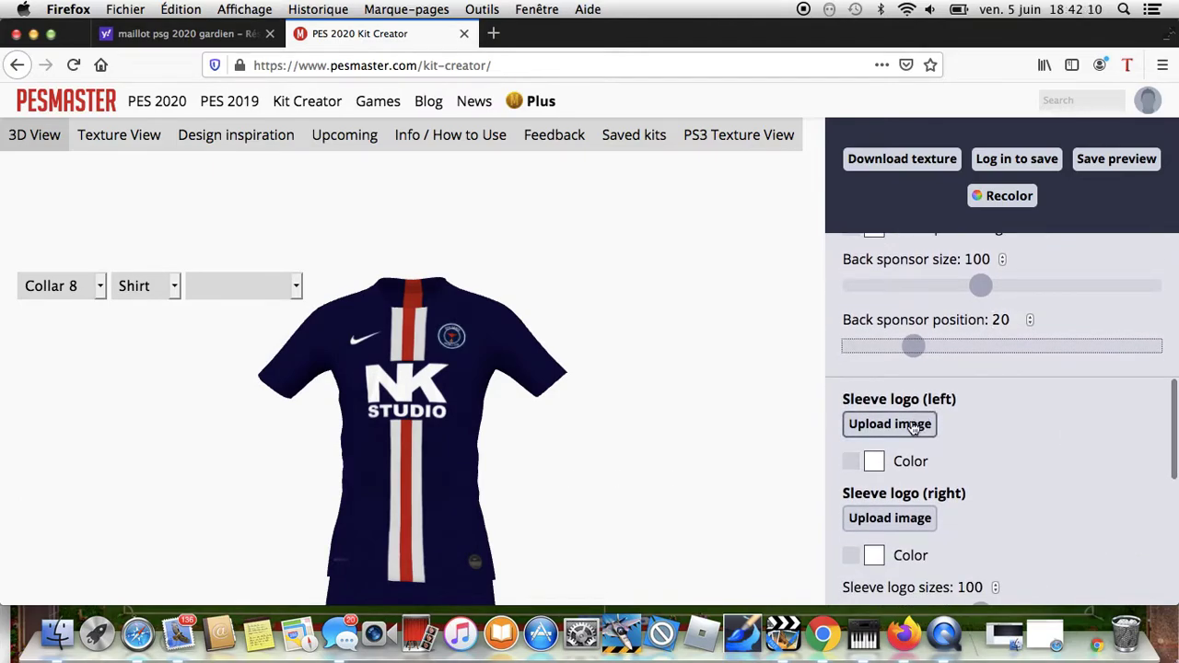
drag(724, 429, 461, 429)
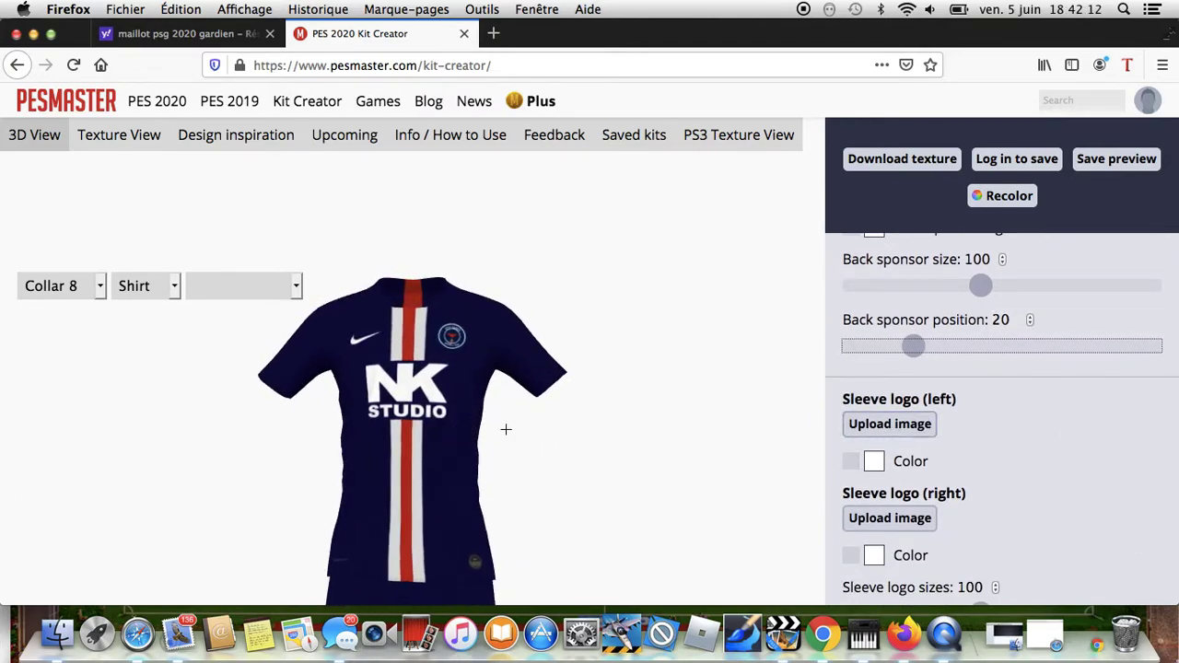
click(890, 429)
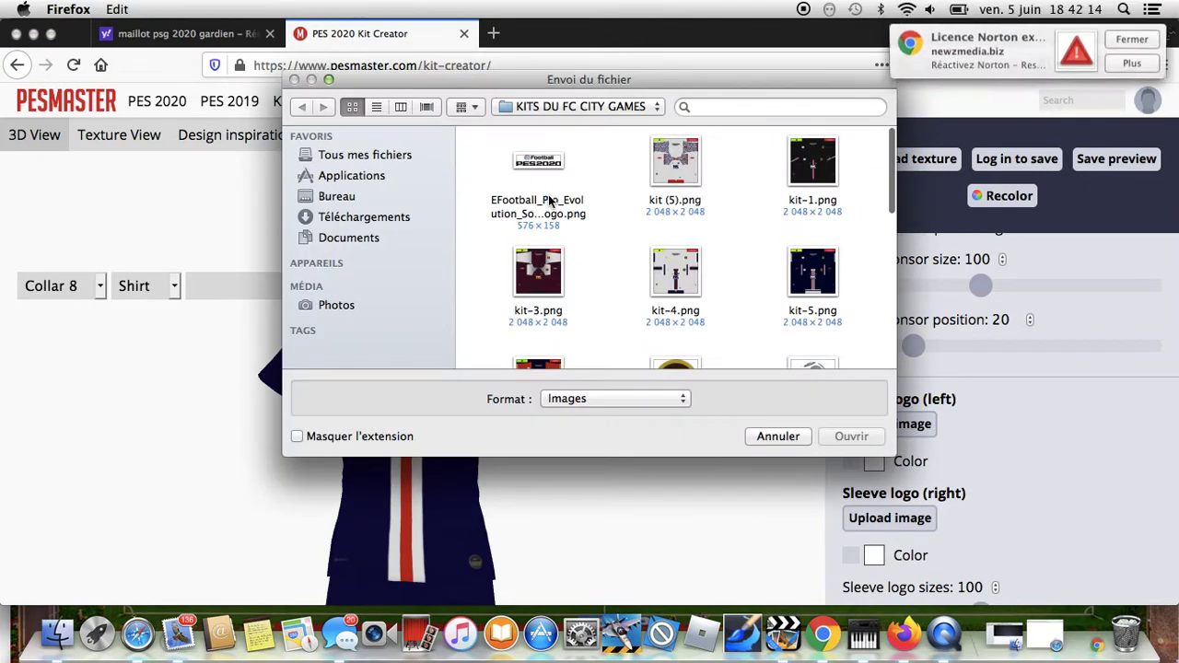
scroll(645, 272, down, 2)
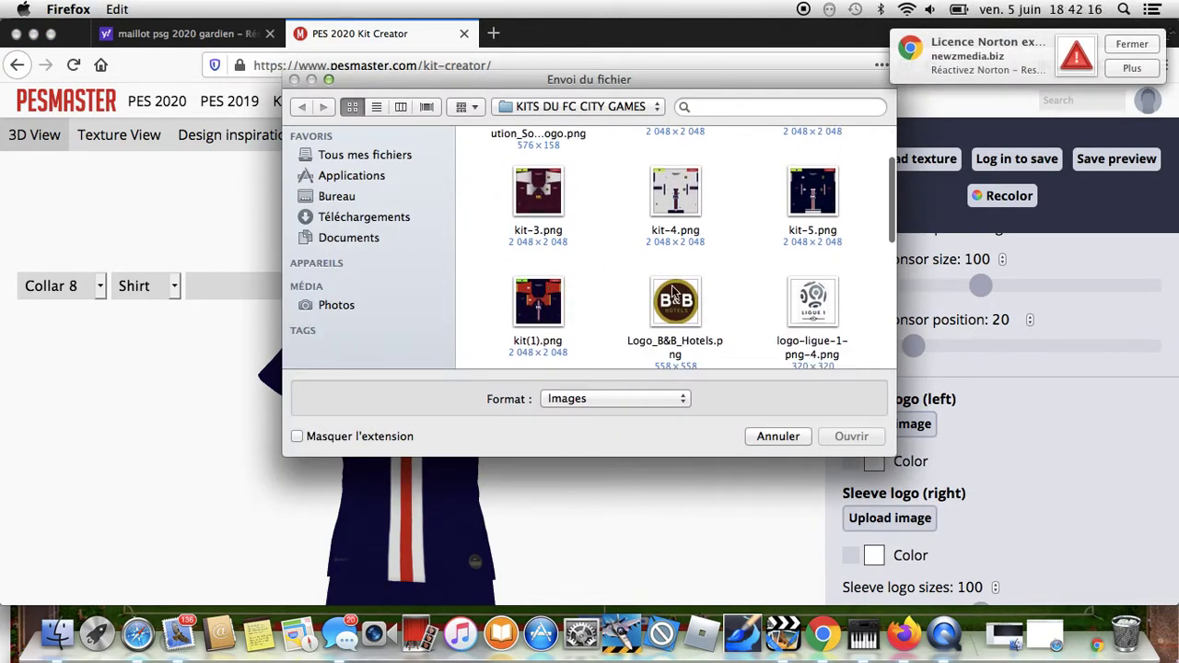
double_click(661, 297)
- Upload logo-ligue-1-png-4.png from the KITS DU FC CITY GAMES folder as the right sleeve logo
click(882, 562)
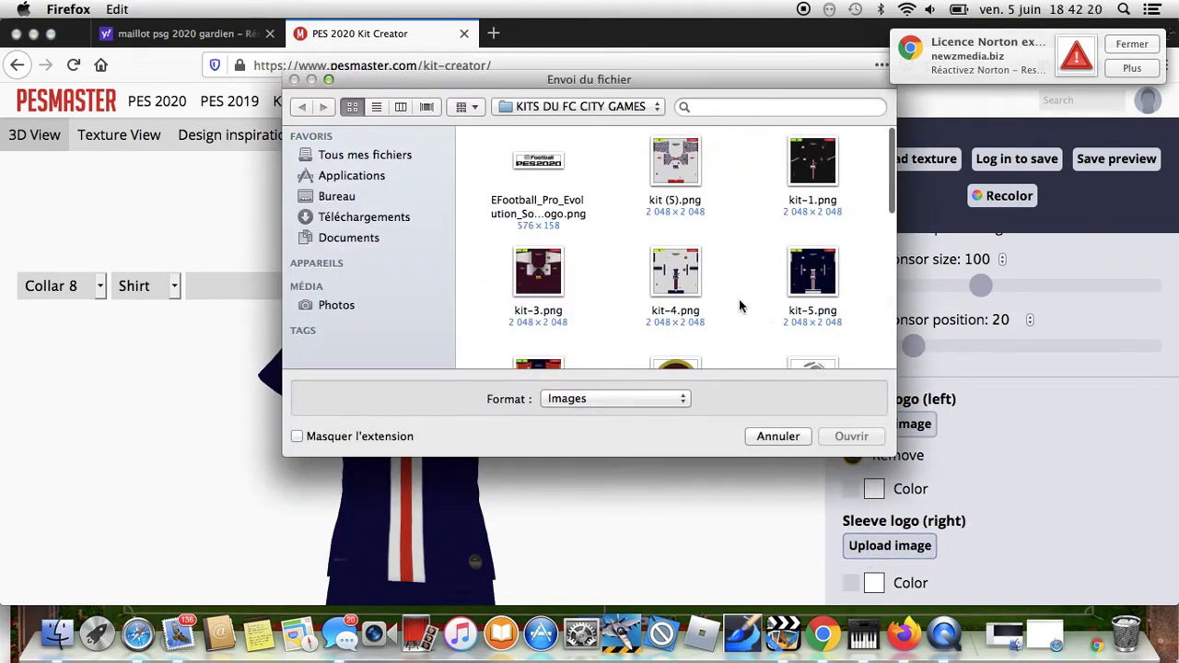
scroll(727, 305, down, 2)
double_click(819, 293)
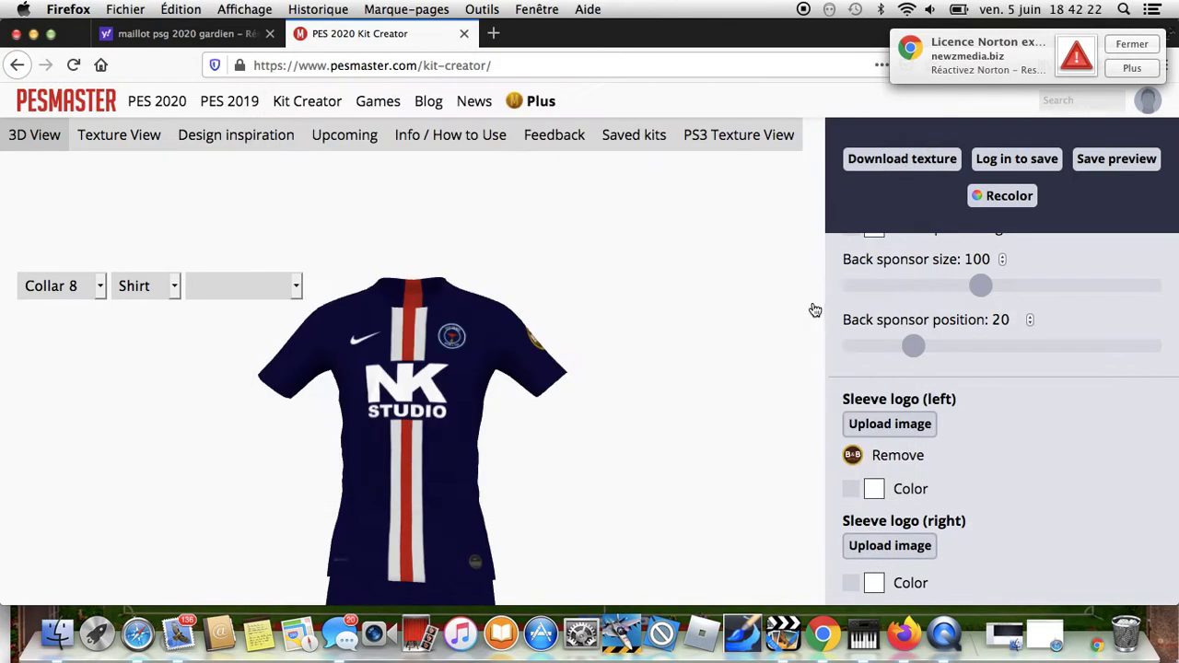
- Enlarge both sleeve logos to size 200 and check them on the shirt
drag(582, 553, 658, 550)
scroll(1062, 529, down, 3)
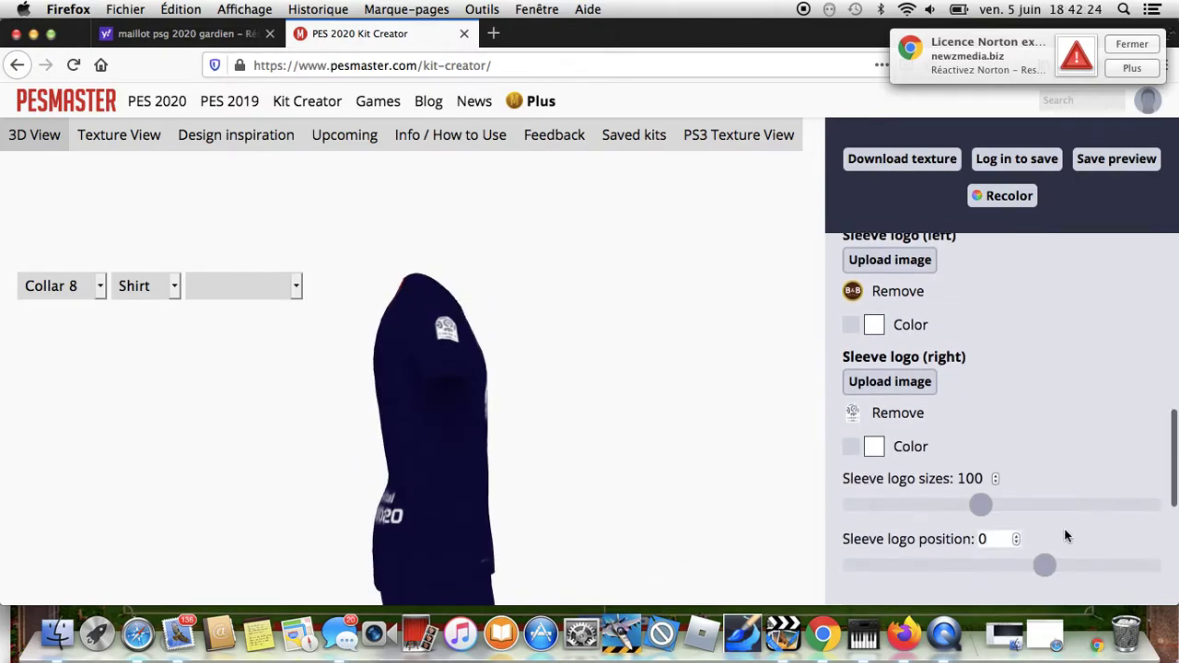
click(1150, 505)
drag(657, 447, 594, 446)
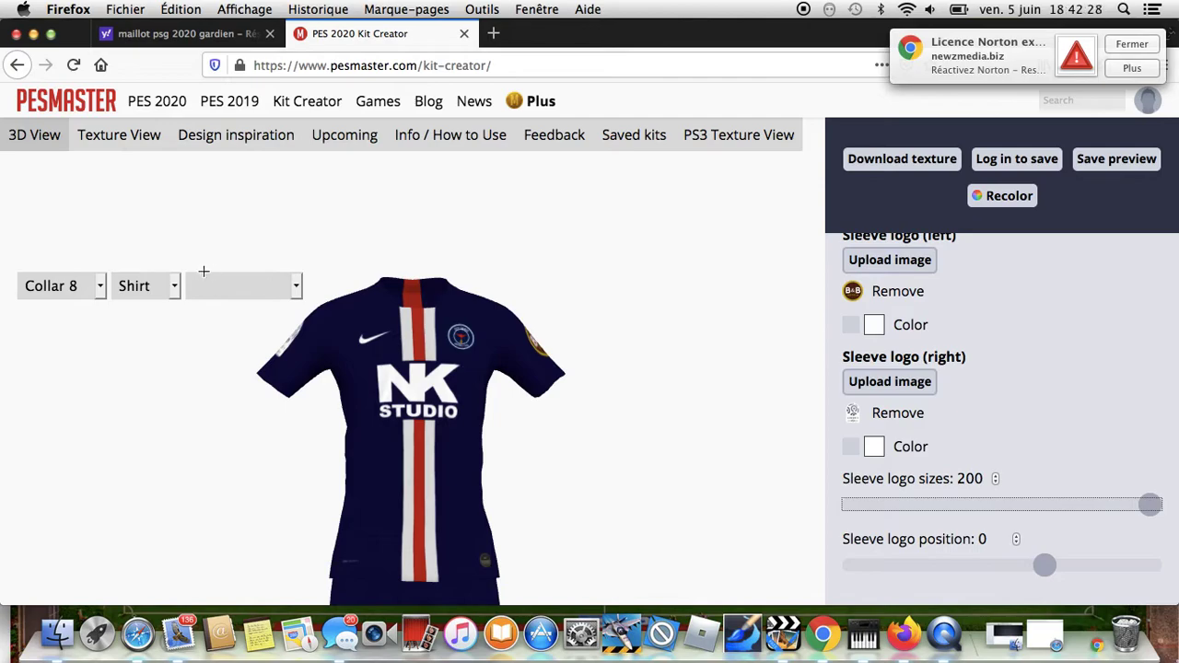
click(244, 286)
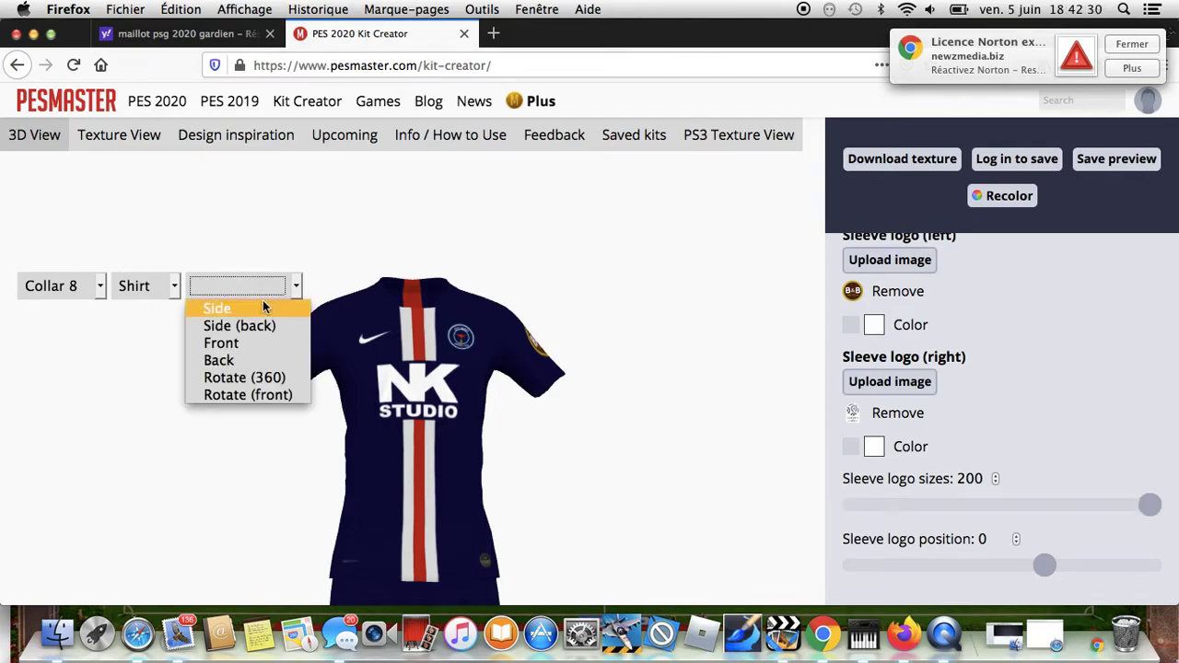
click(547, 292)
- Try the text dbhckiluqhdnfevNEIFOAJOV in white on the shirt's back collar and clear it again
scroll(890, 519, down, 5)
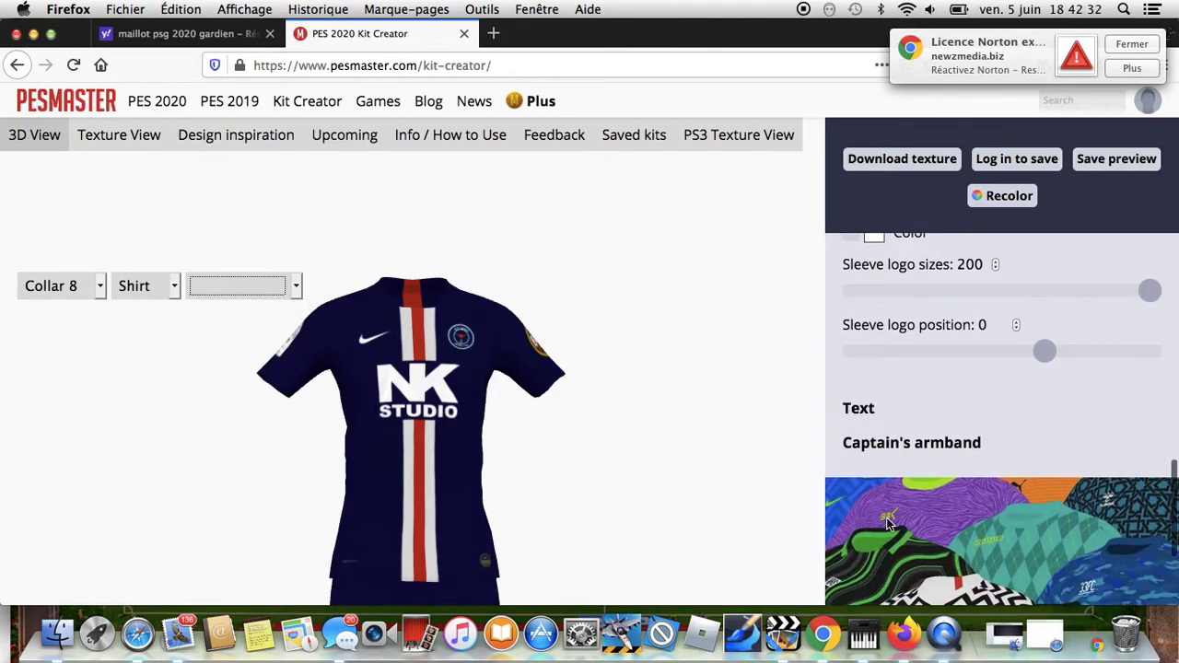
click(874, 405)
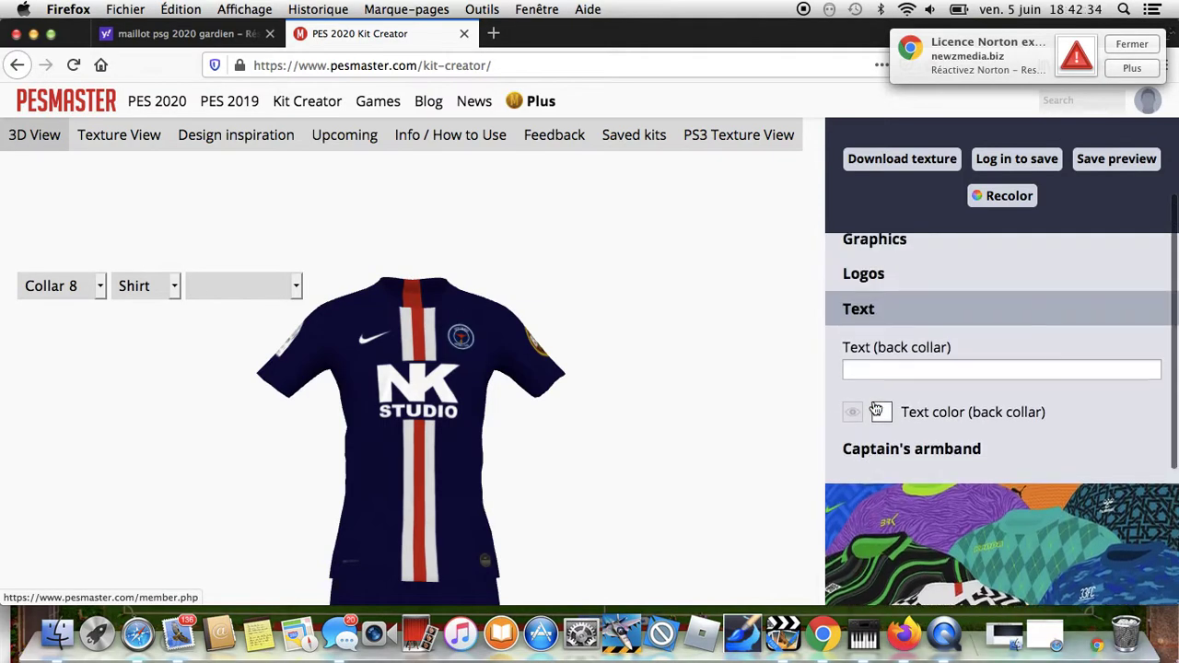
drag(655, 513, 521, 504)
click(926, 432)
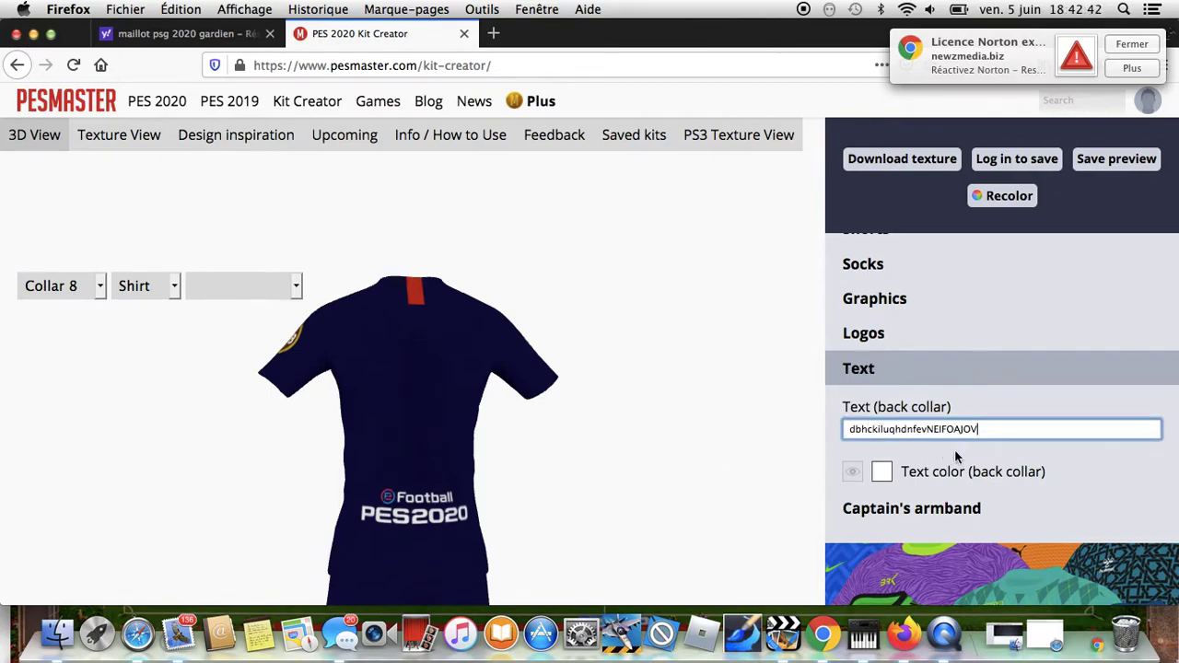
click(881, 476)
click(707, 459)
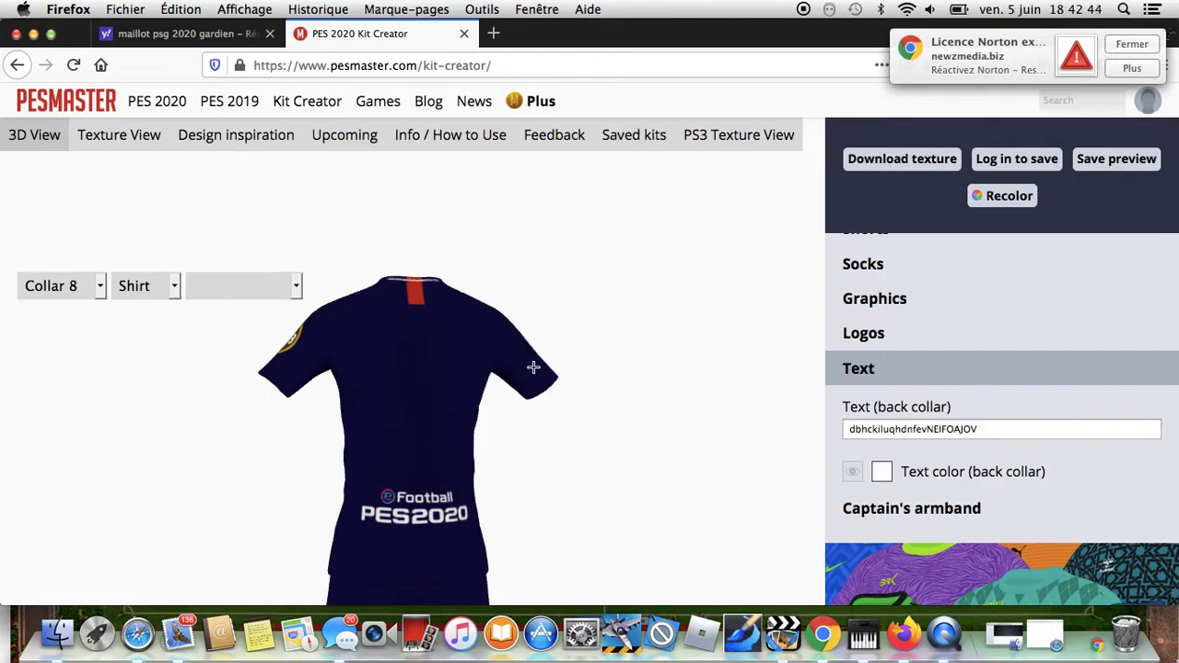
click(1003, 432)
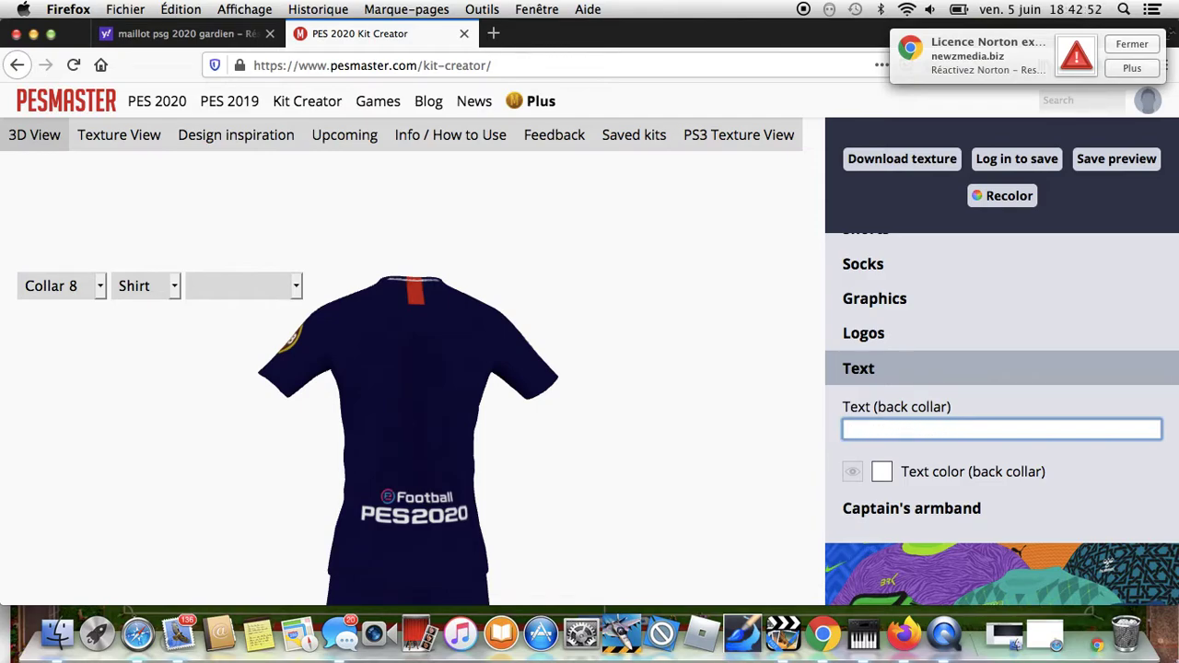
- Recolor the captain's armband to a bright yellow-green and enable its logo
click(1024, 500)
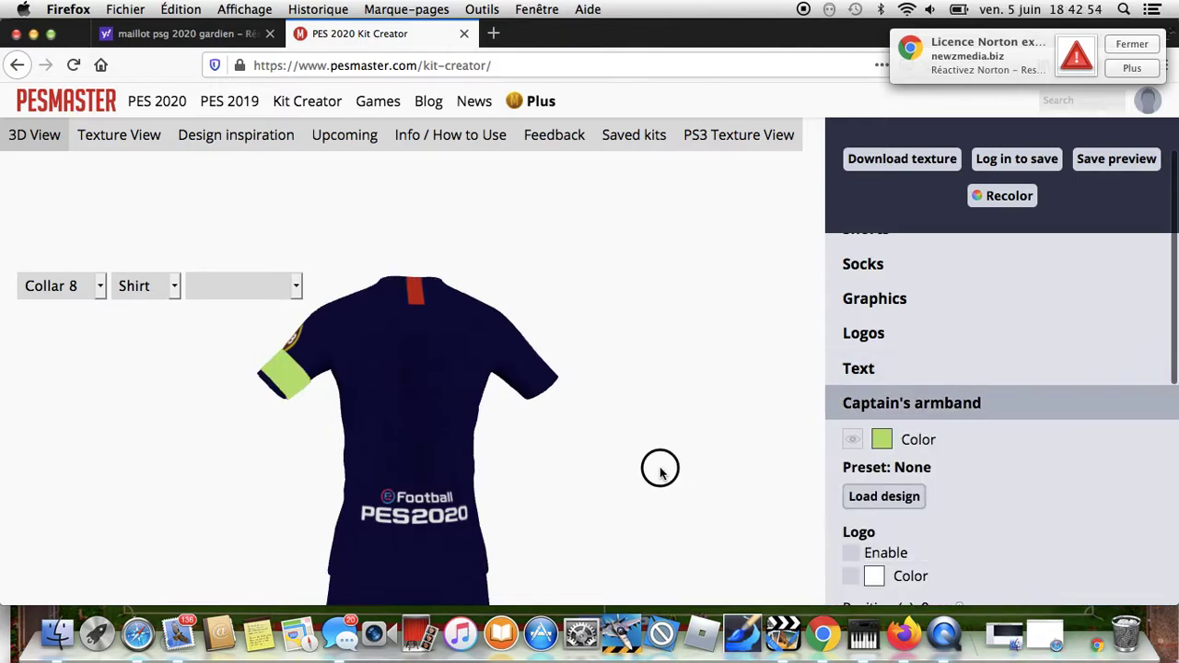
drag(671, 470, 305, 487)
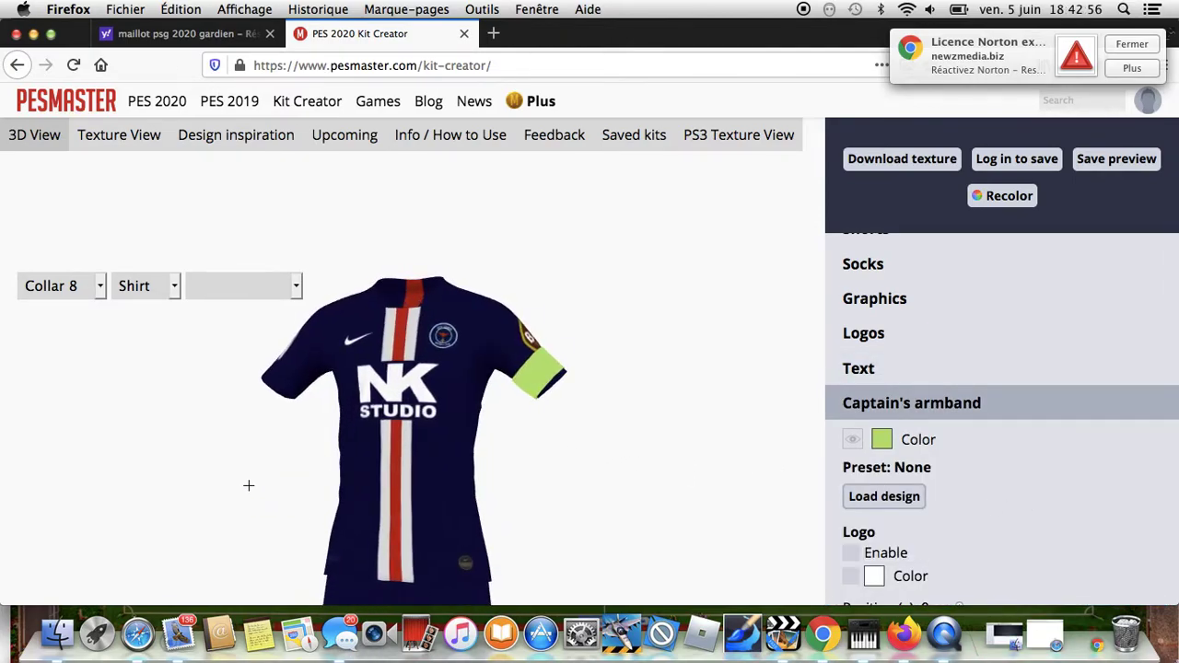
click(882, 442)
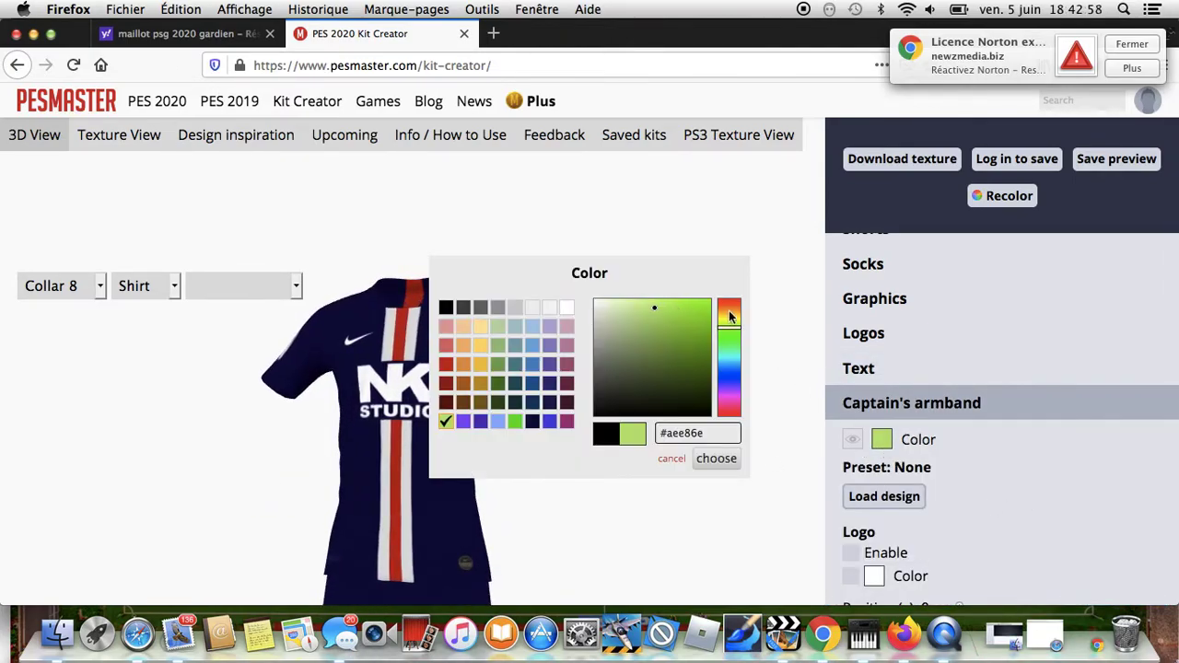
drag(729, 325, 728, 315)
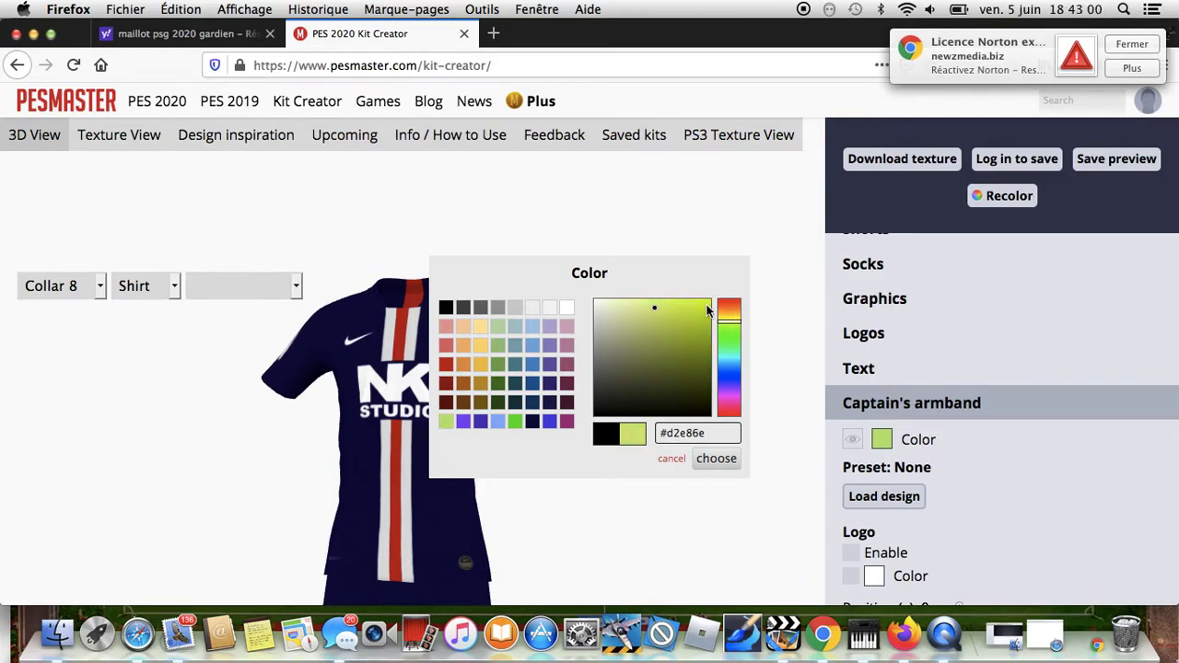
click(718, 460)
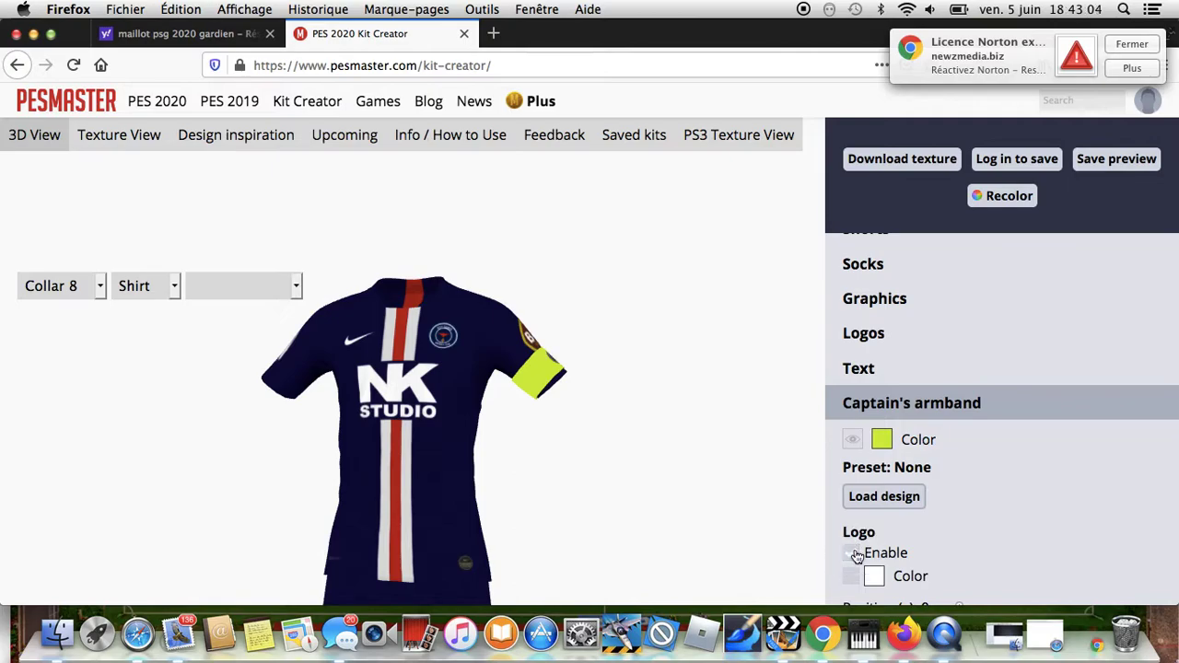
- Display the full kit and examine it from all sides using the Rotate (360) and Rotate (front) views
click(143, 285)
click(142, 281)
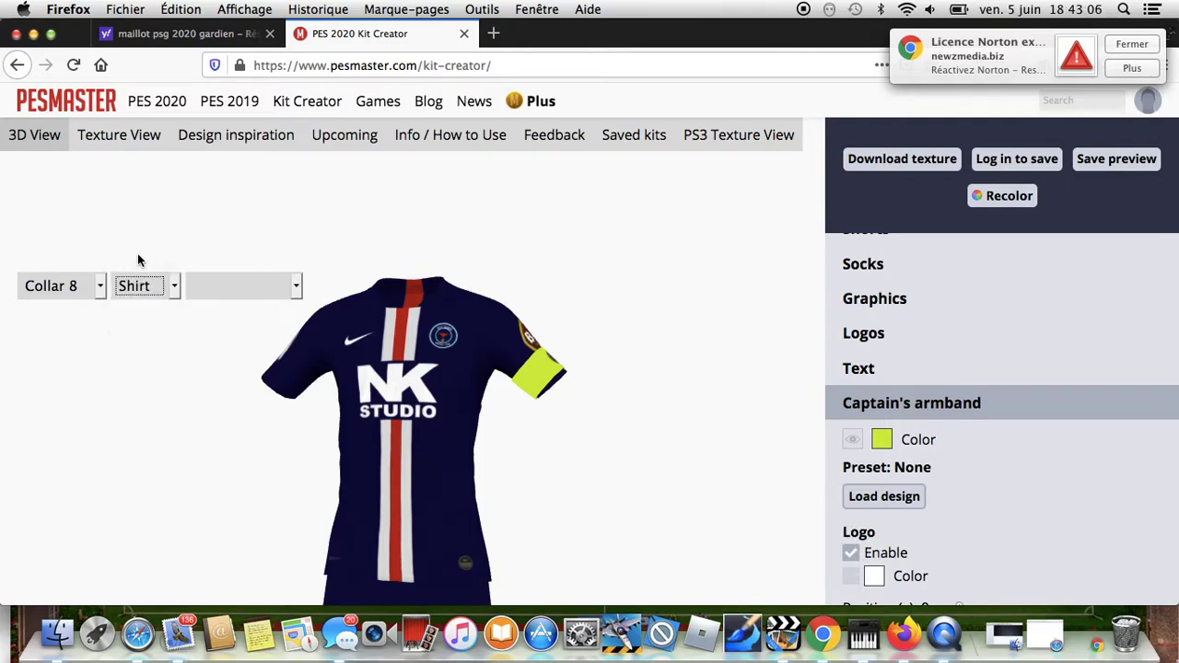
click(143, 286)
click(145, 264)
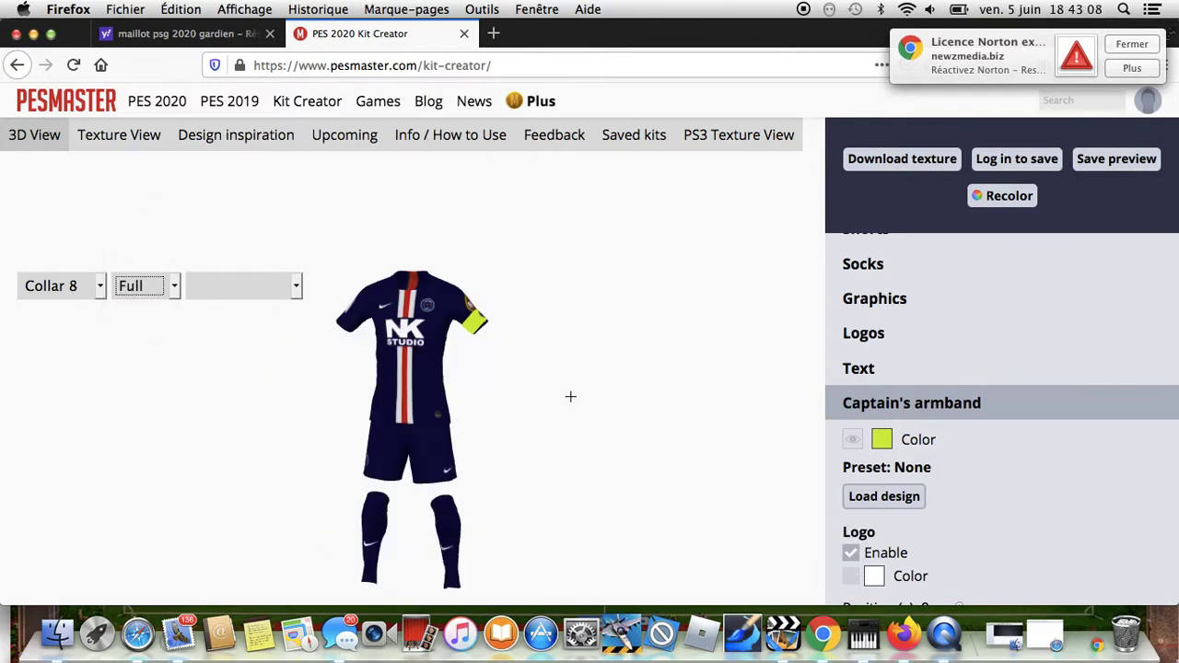
drag(508, 400, 315, 389)
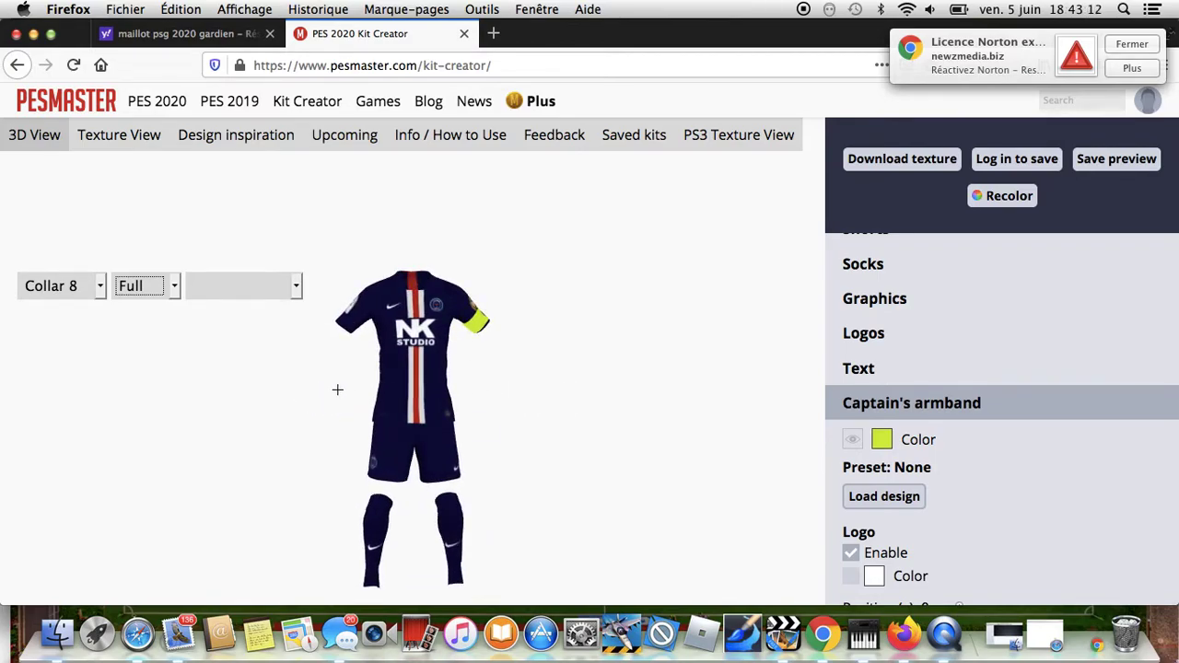
drag(499, 406, 230, 392)
click(255, 291)
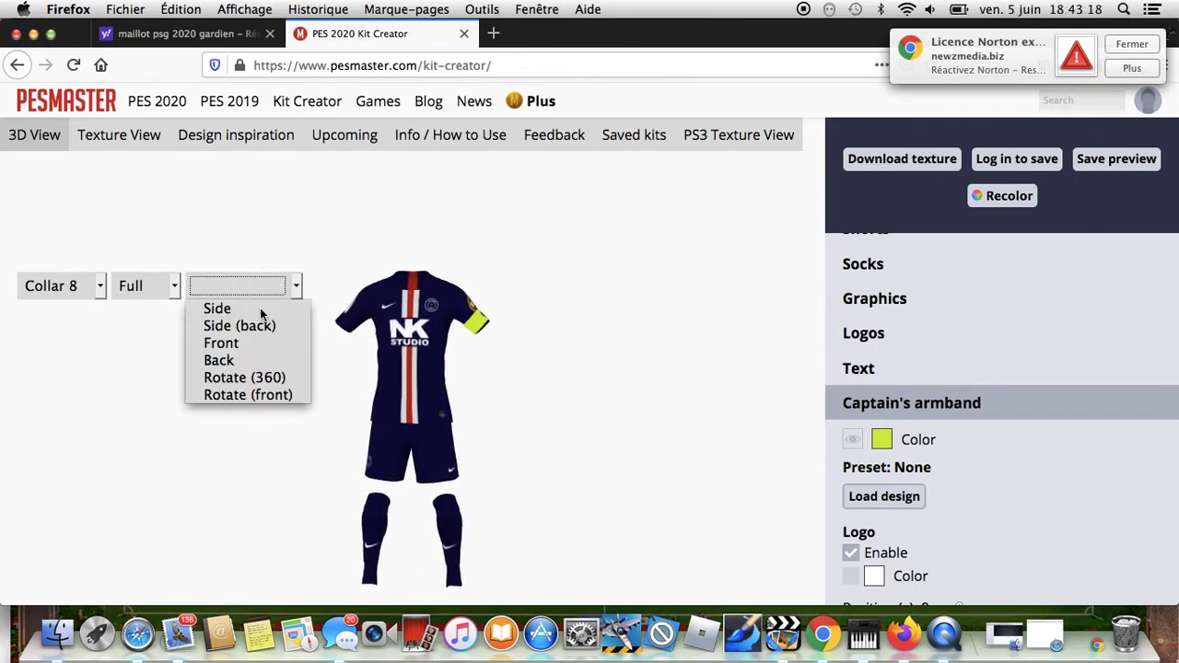
click(272, 378)
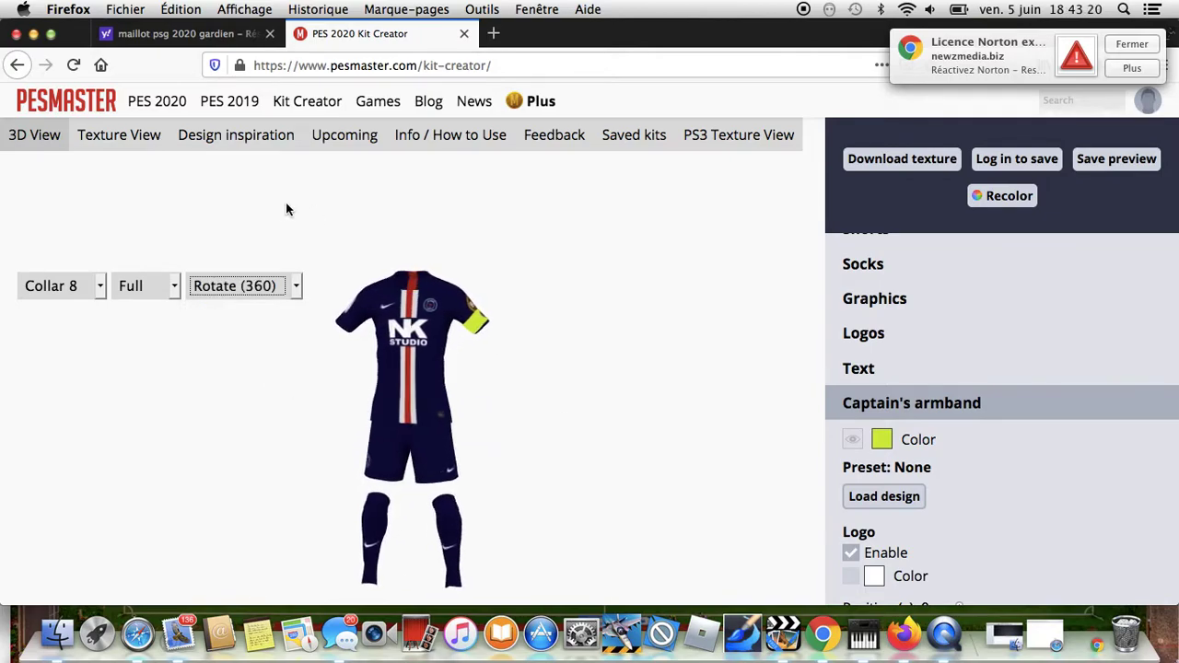
click(270, 287)
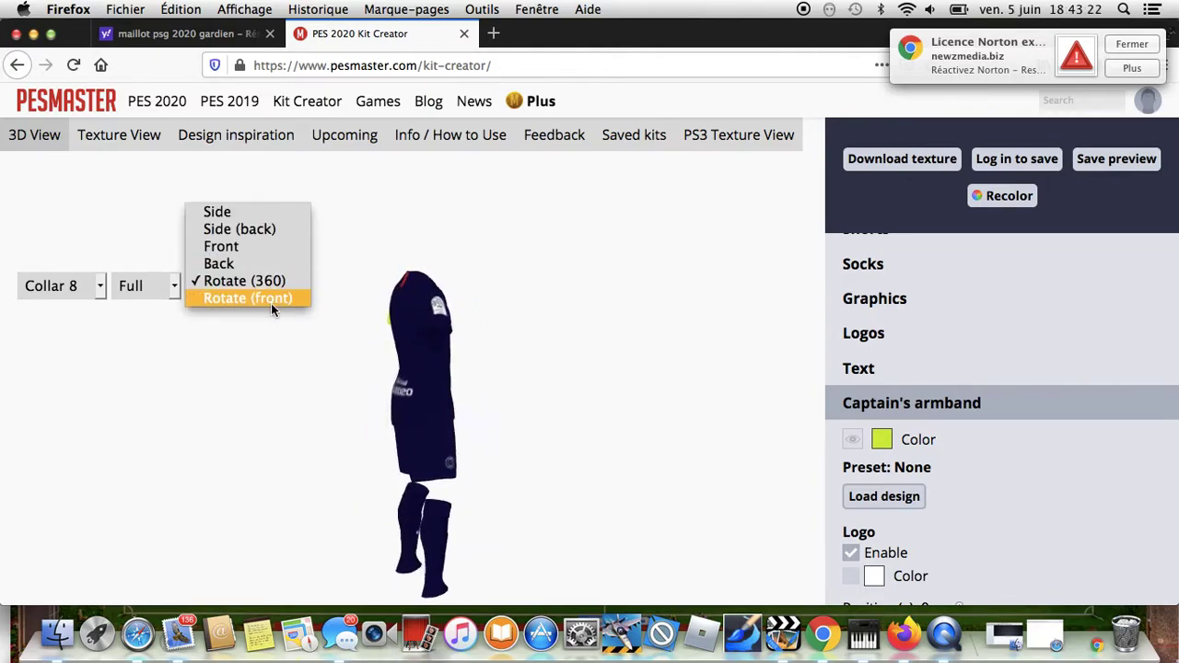
click(271, 298)
- Show only the shirt and inspect its front, sleeves and back with the Rotate (360) view
click(127, 285)
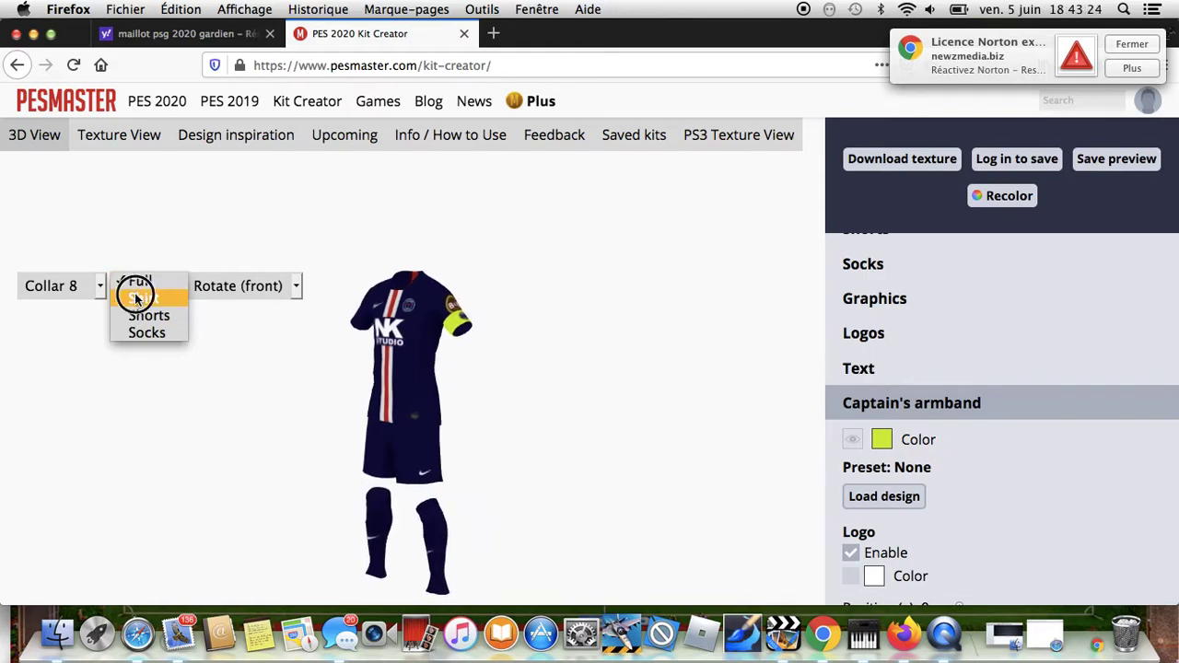
click(134, 296)
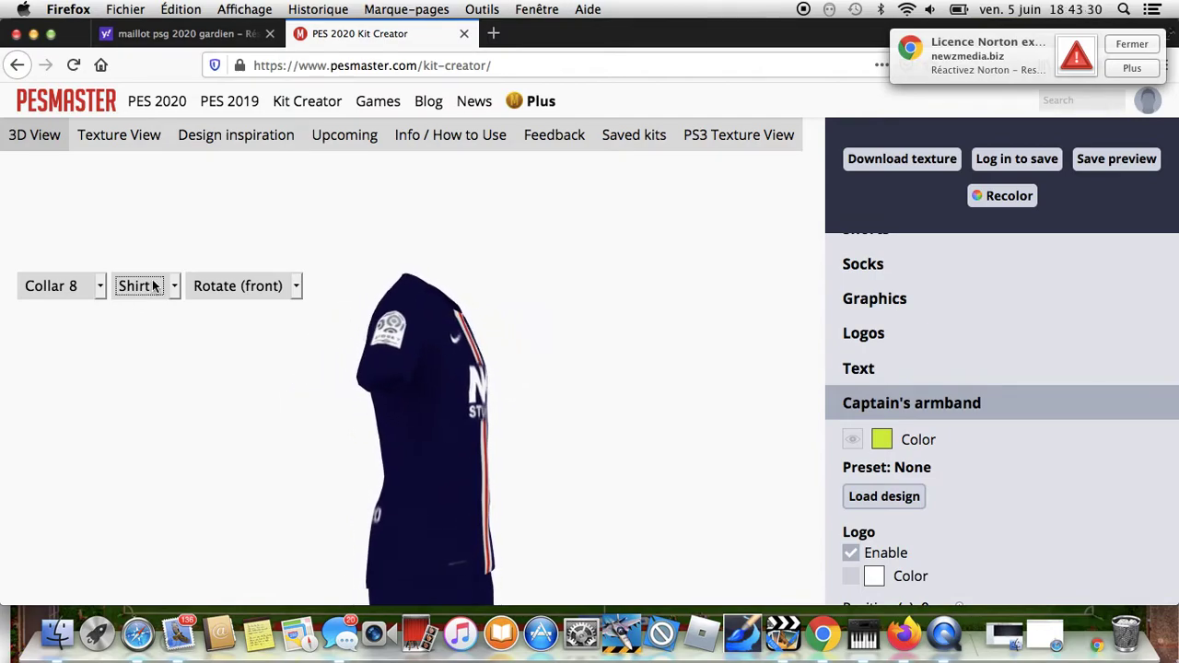
click(151, 285)
click(261, 297)
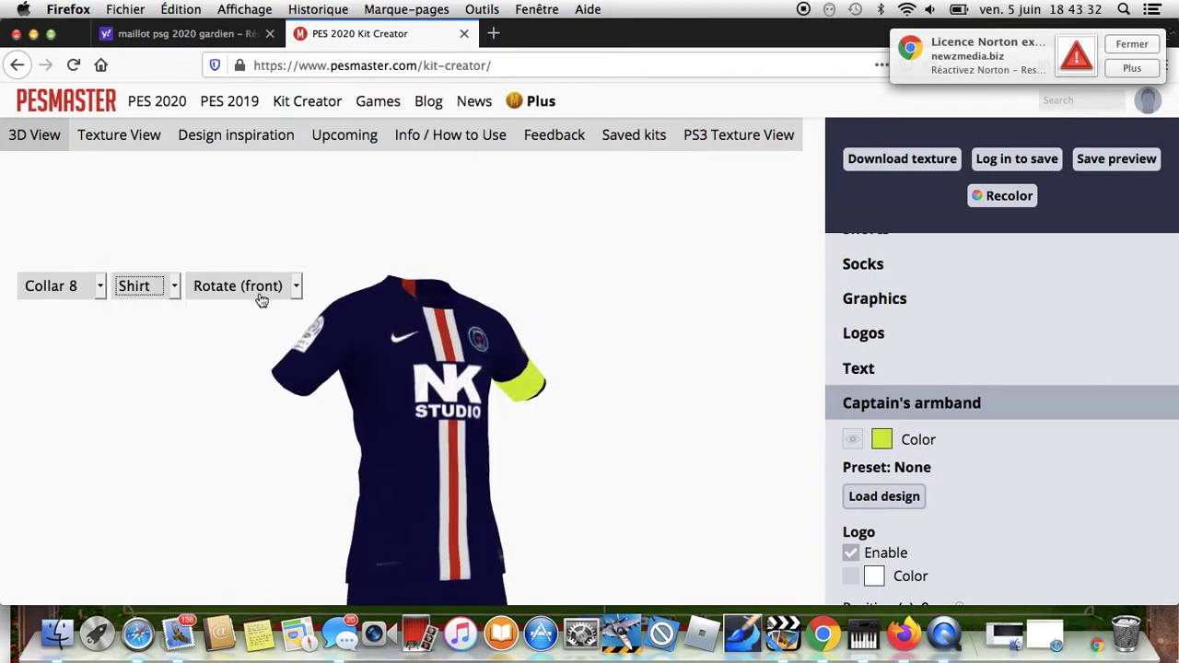
click(244, 262)
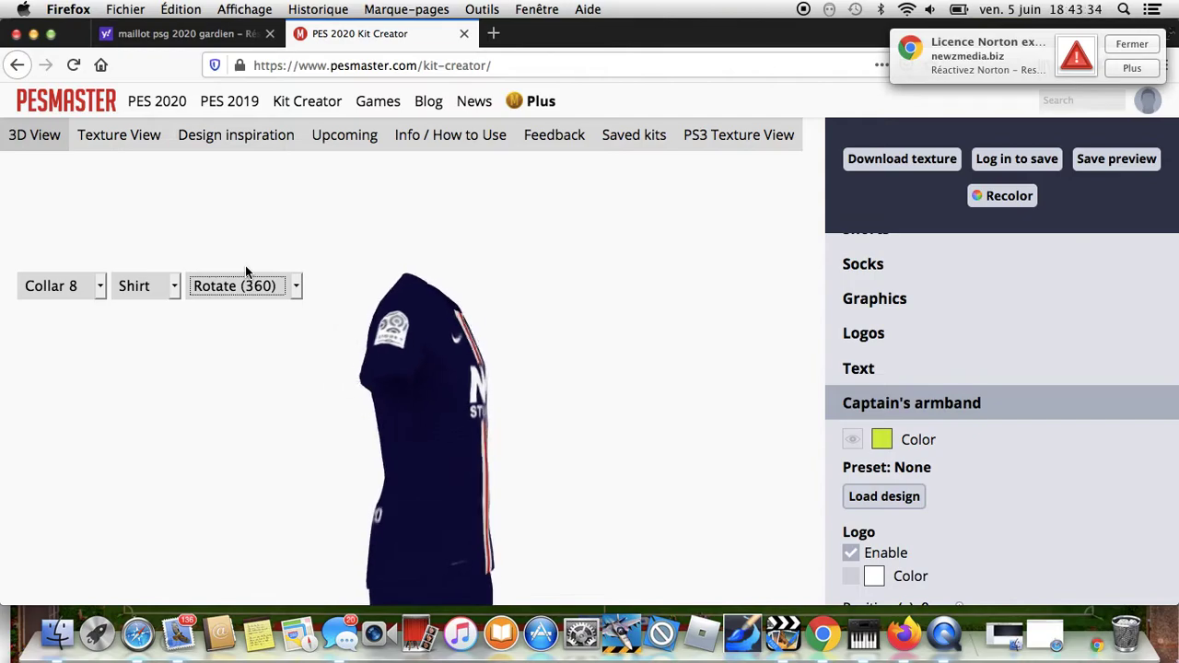
- Inspect the shorts and the socks in turn while the model rotates, and review the armband settings
click(162, 288)
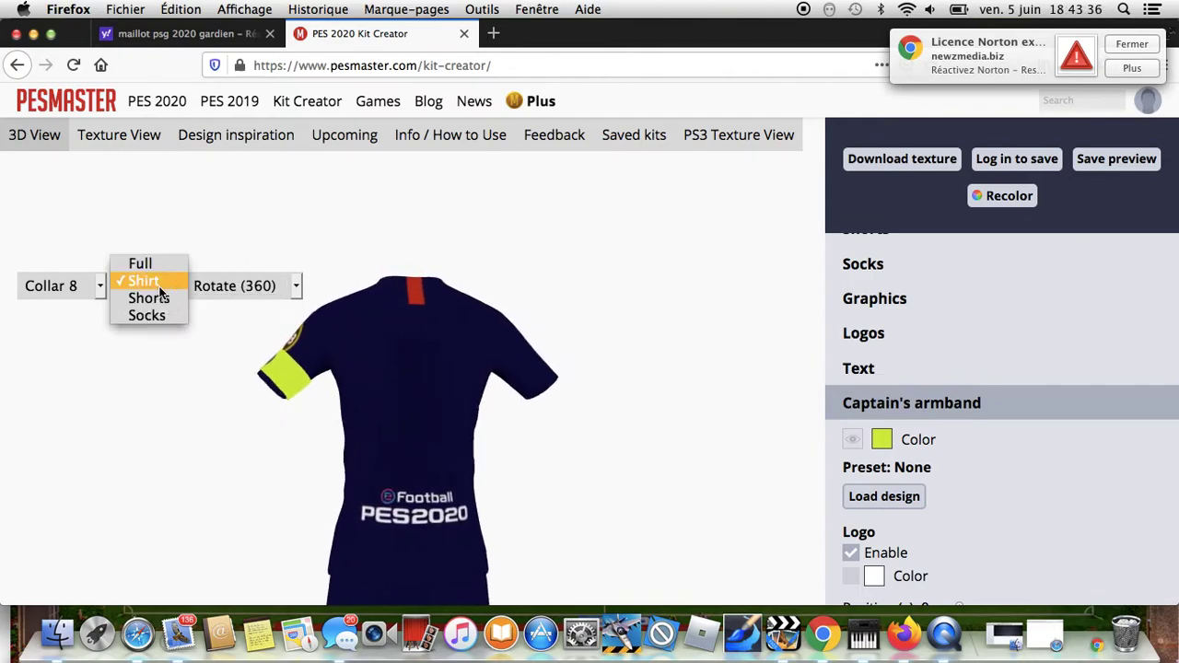
click(157, 298)
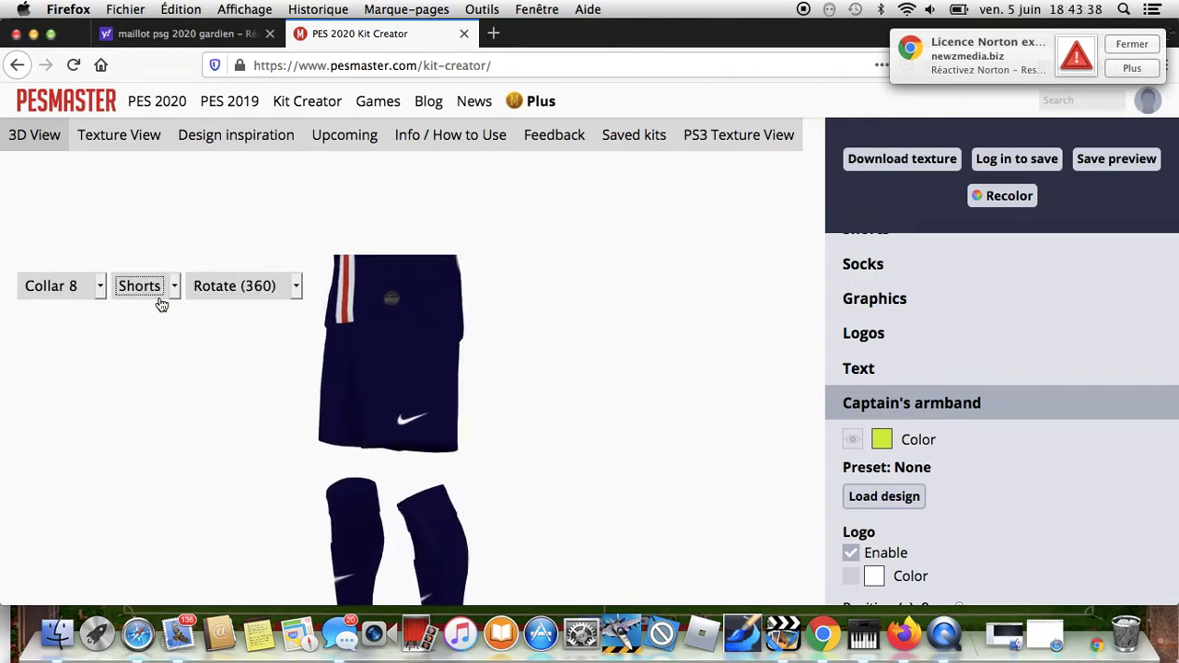
click(161, 304)
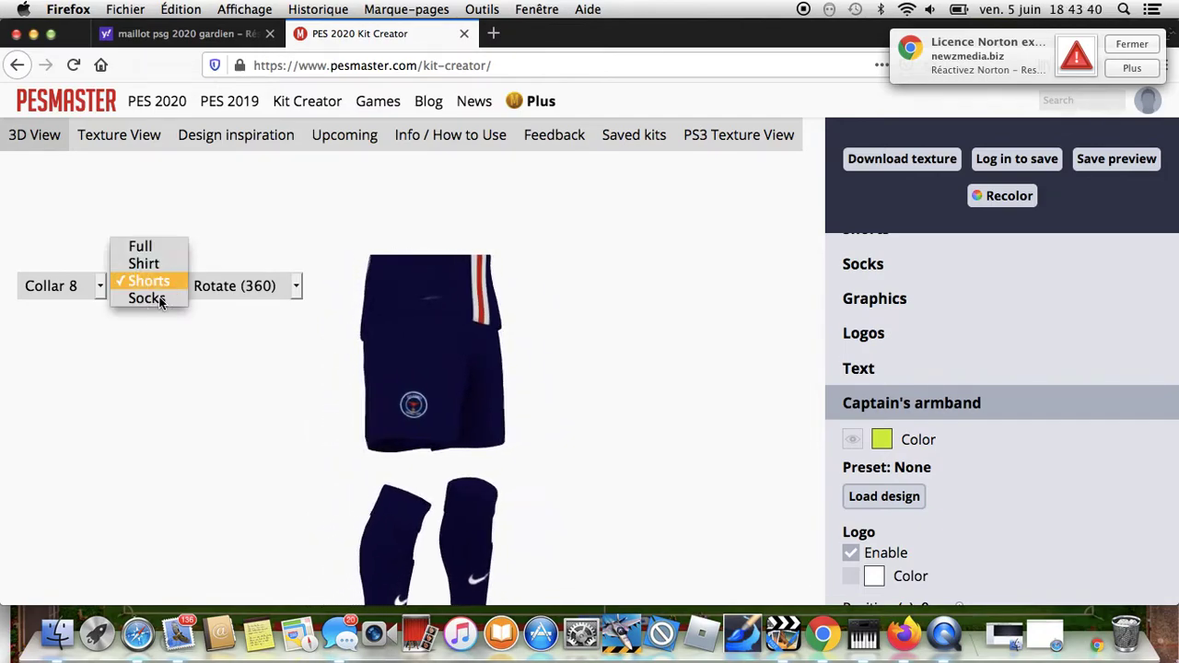
click(159, 300)
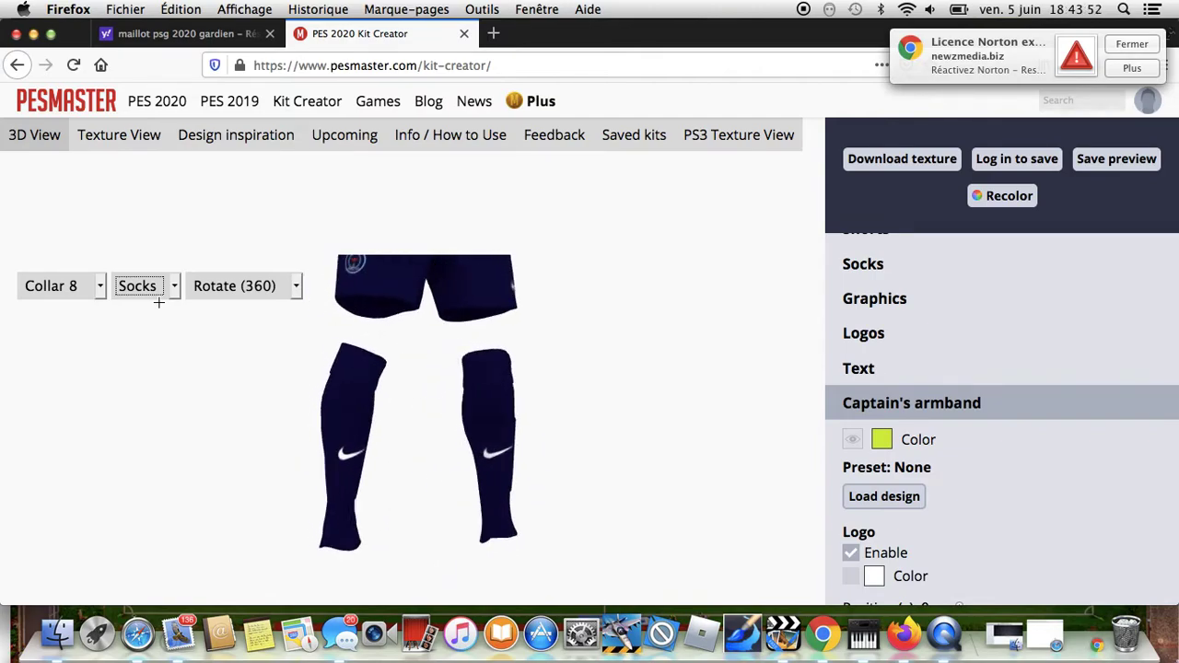
scroll(915, 571, down, 3)
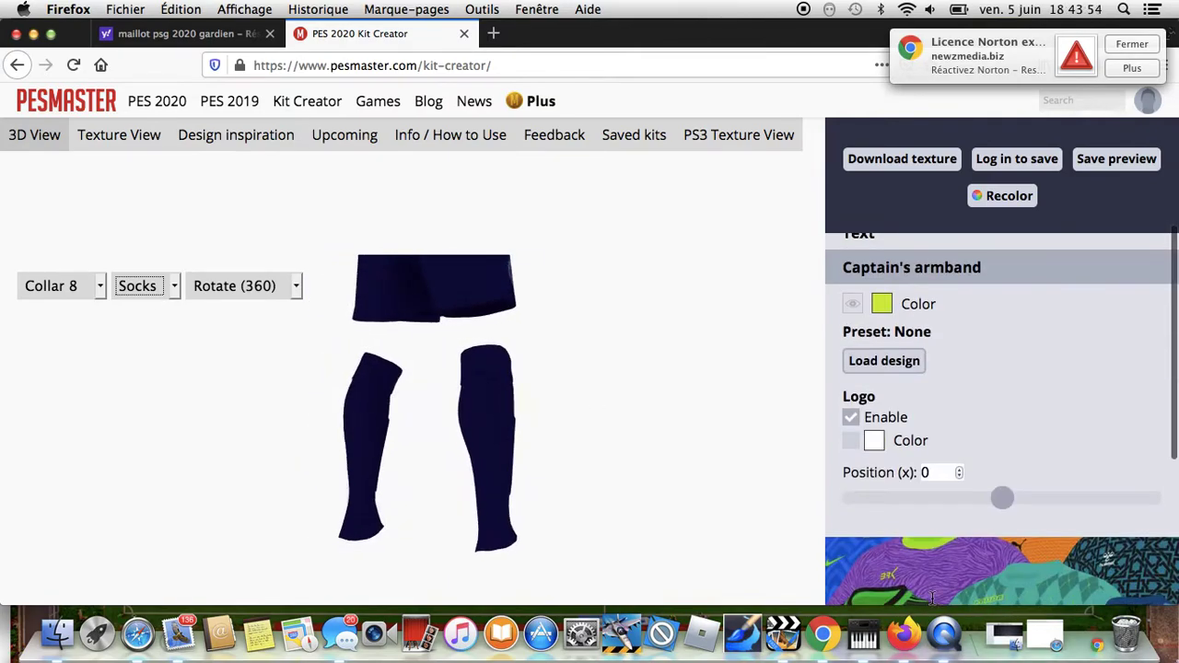
- Dismiss the Norton licence notification and open the Shirt settings
scroll(953, 488, up, 4)
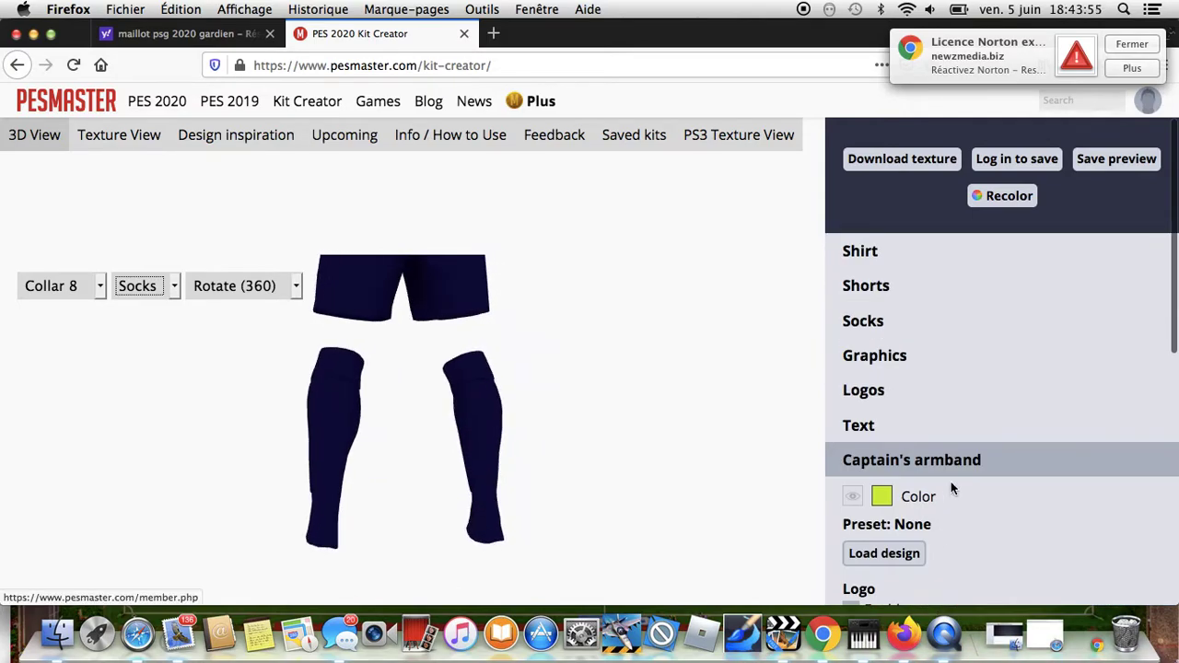
click(1132, 44)
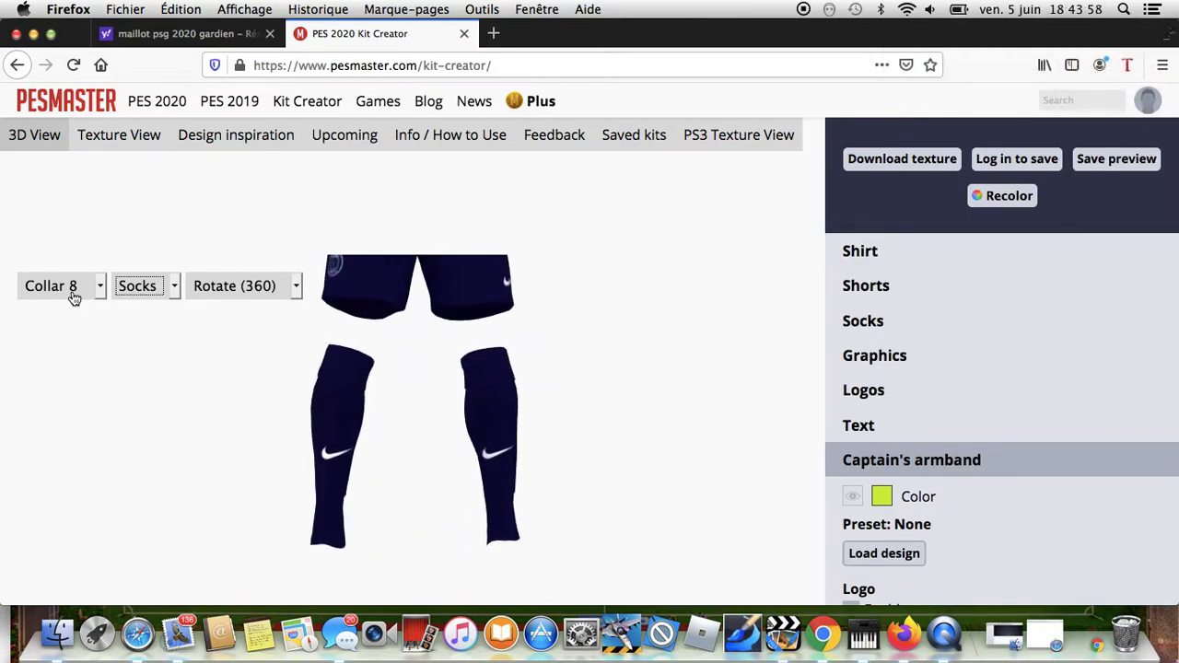
click(859, 250)
- Display only the shirt and switch the model from rotation to the Side view
click(139, 285)
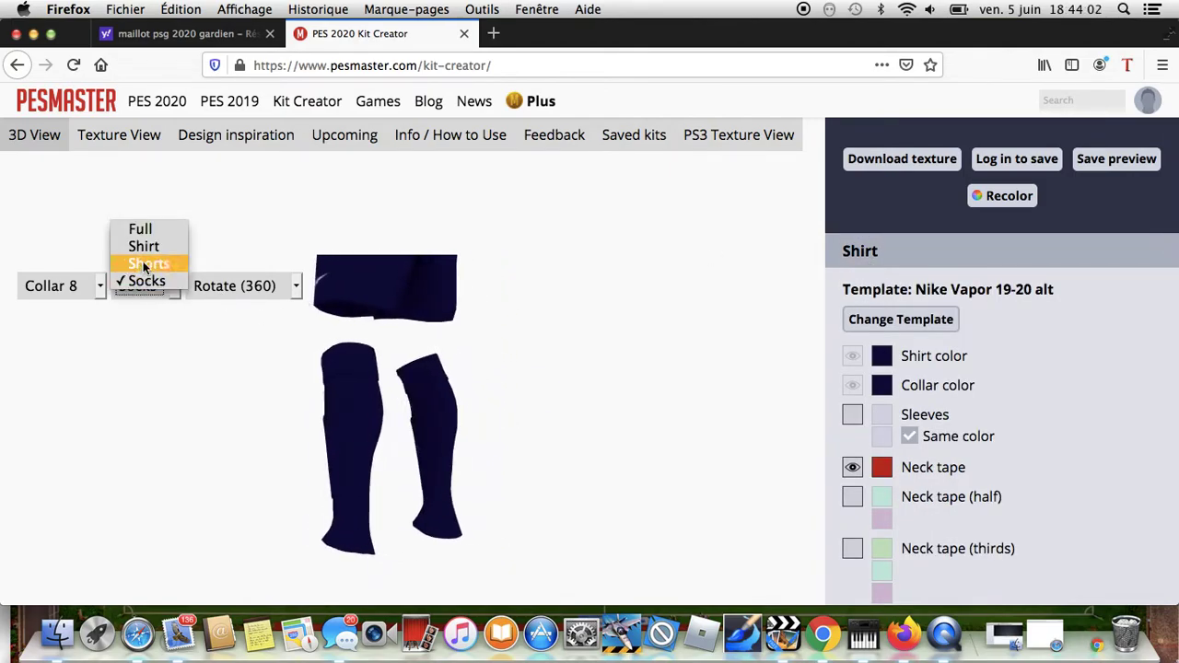
click(137, 245)
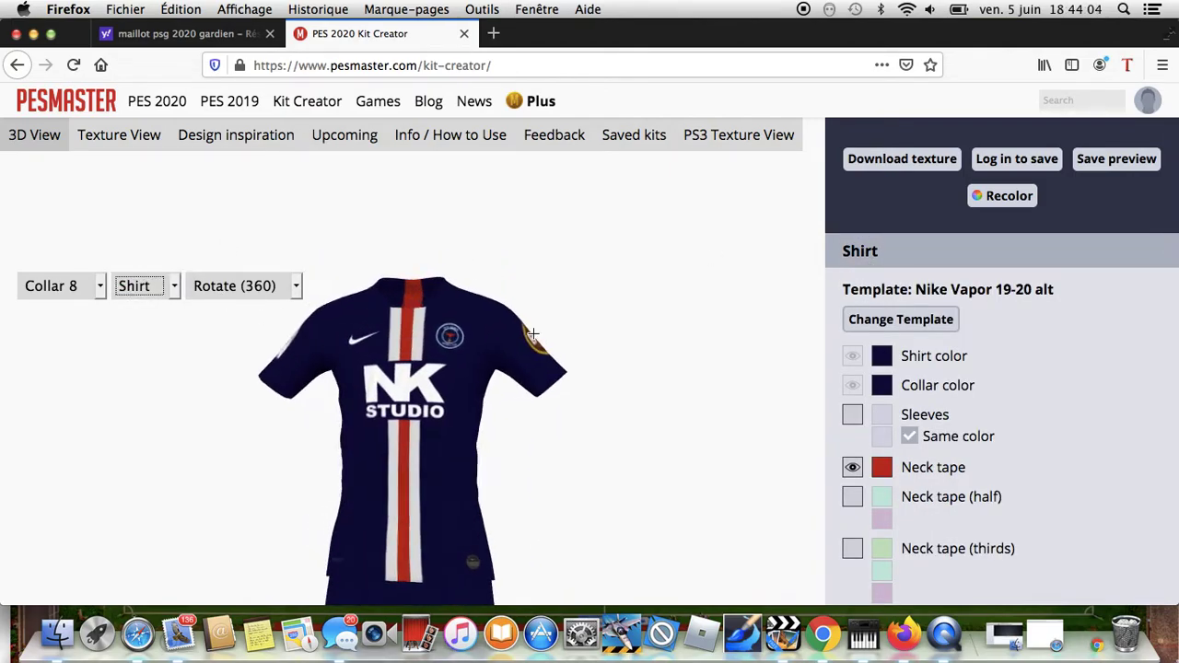
click(277, 286)
click(240, 210)
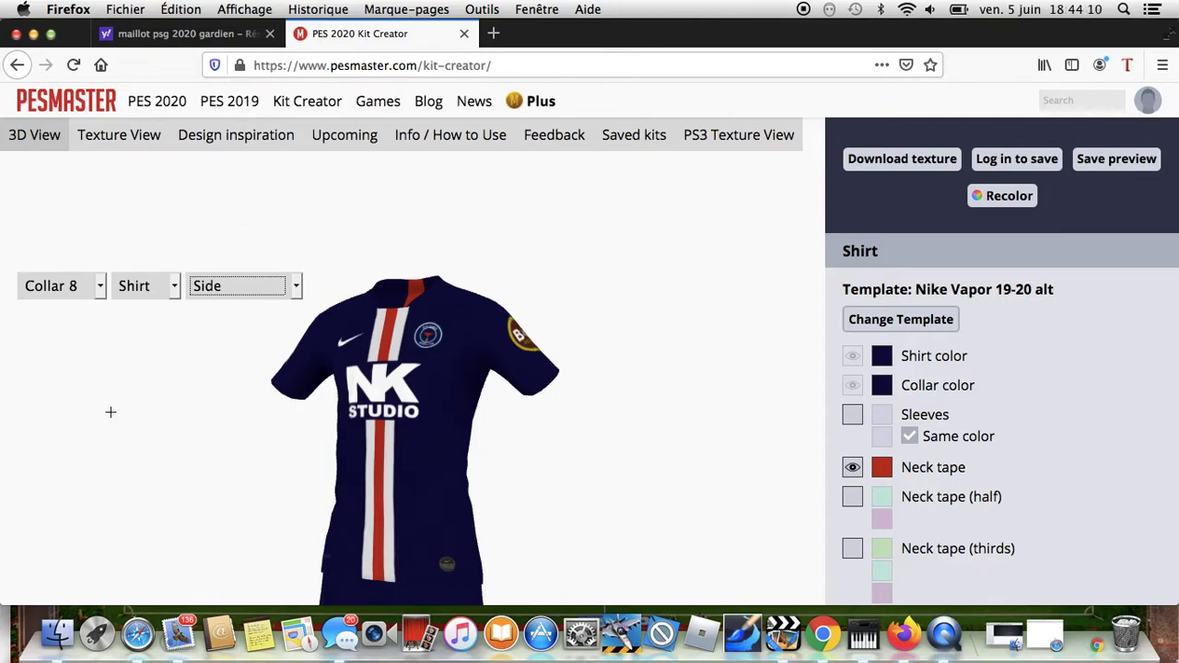
- Try Collar 9 on the shirt, compare its look, and return to Collar 8
click(88, 294)
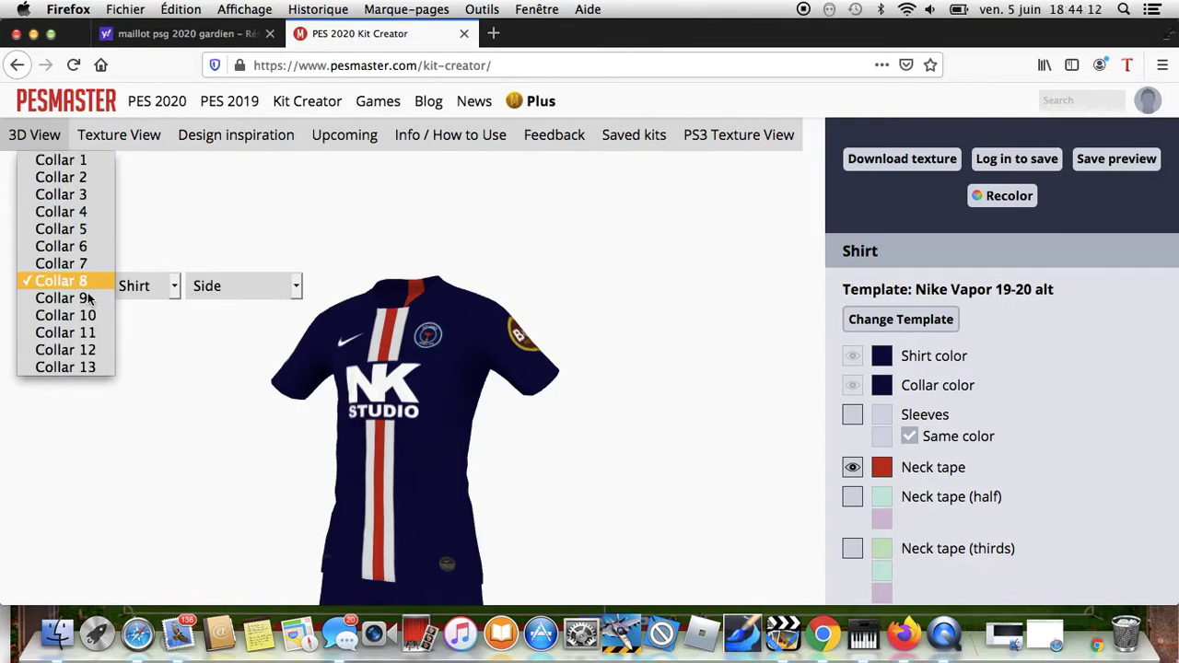
click(89, 299)
click(642, 341)
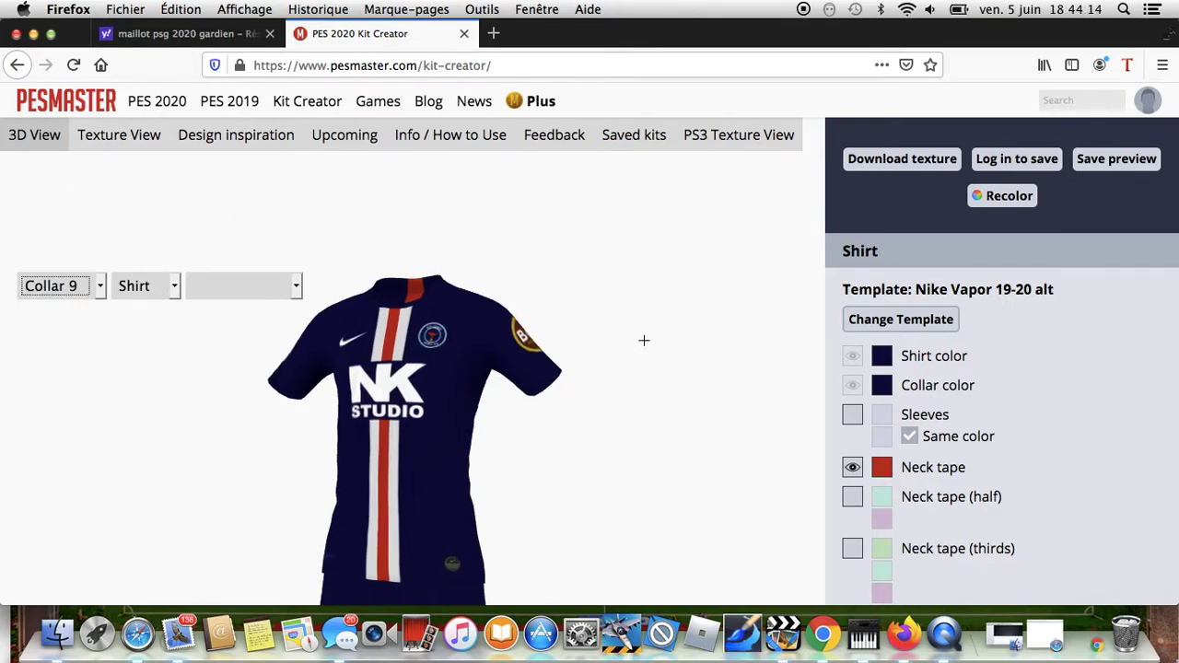
click(68, 302)
click(36, 265)
click(604, 296)
drag(603, 296, 597, 300)
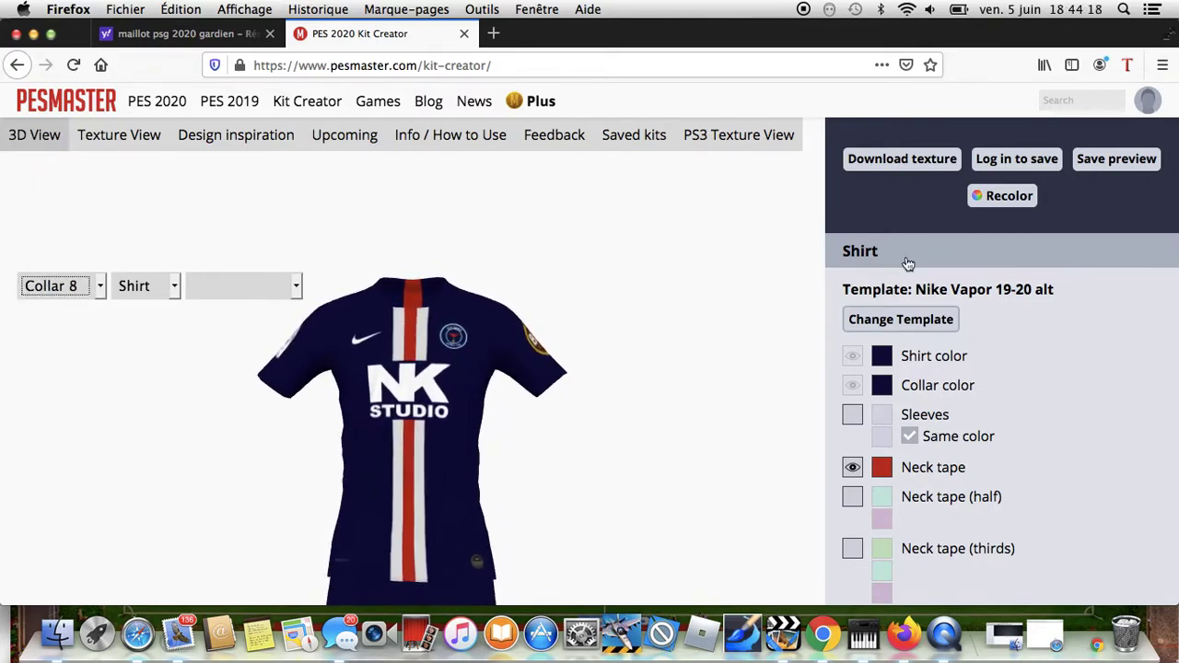
- Try the Basic (raglan) template on the shirt and inspect it on the model
scroll(920, 329, down, 5)
scroll(920, 327, up, 5)
click(920, 320)
scroll(578, 400, down, 1)
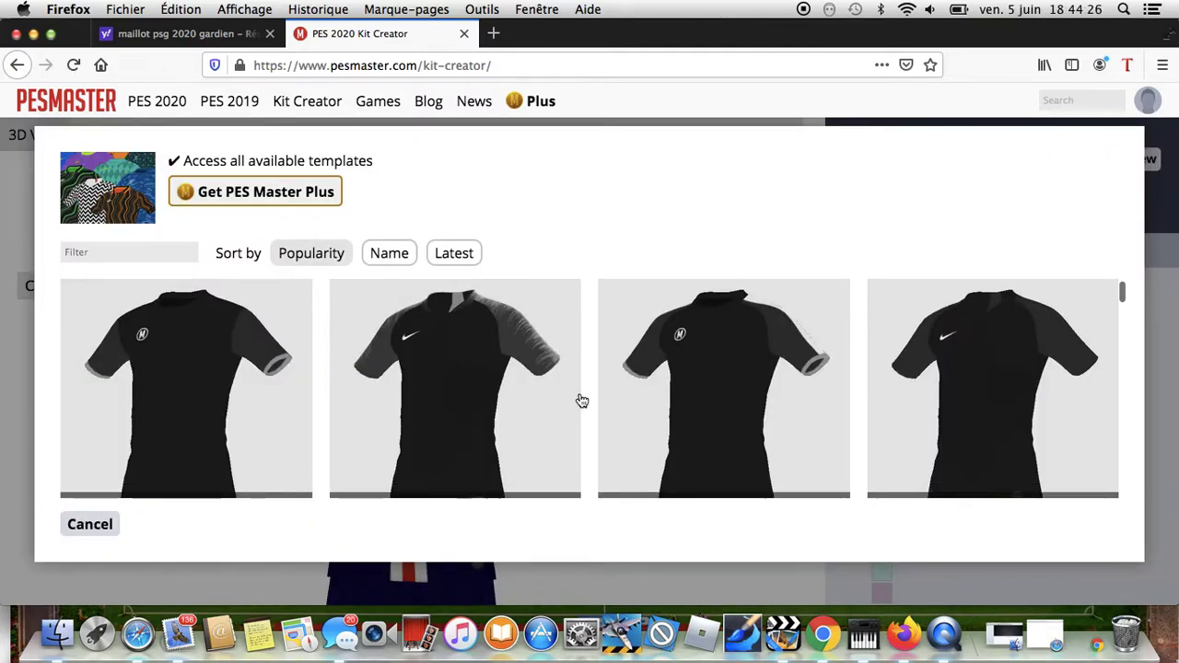
click(774, 333)
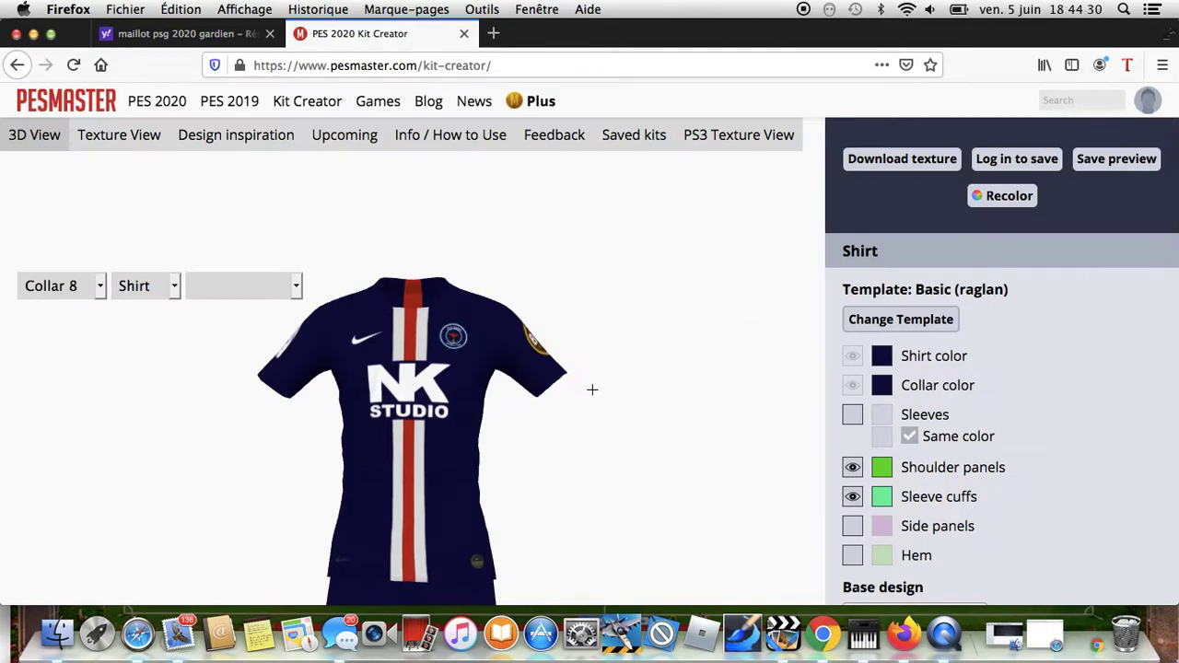
drag(582, 390, 524, 371)
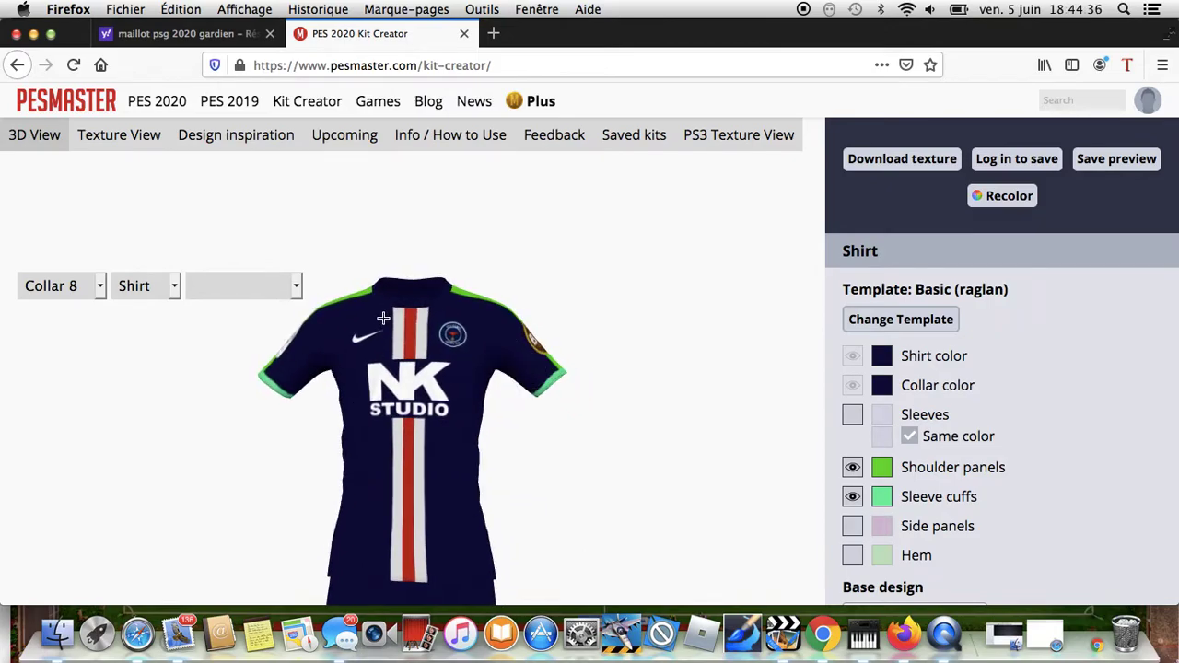
- Browse the available shirt templates, apply Adidas 2018 alt, and inspect it on the model
click(897, 319)
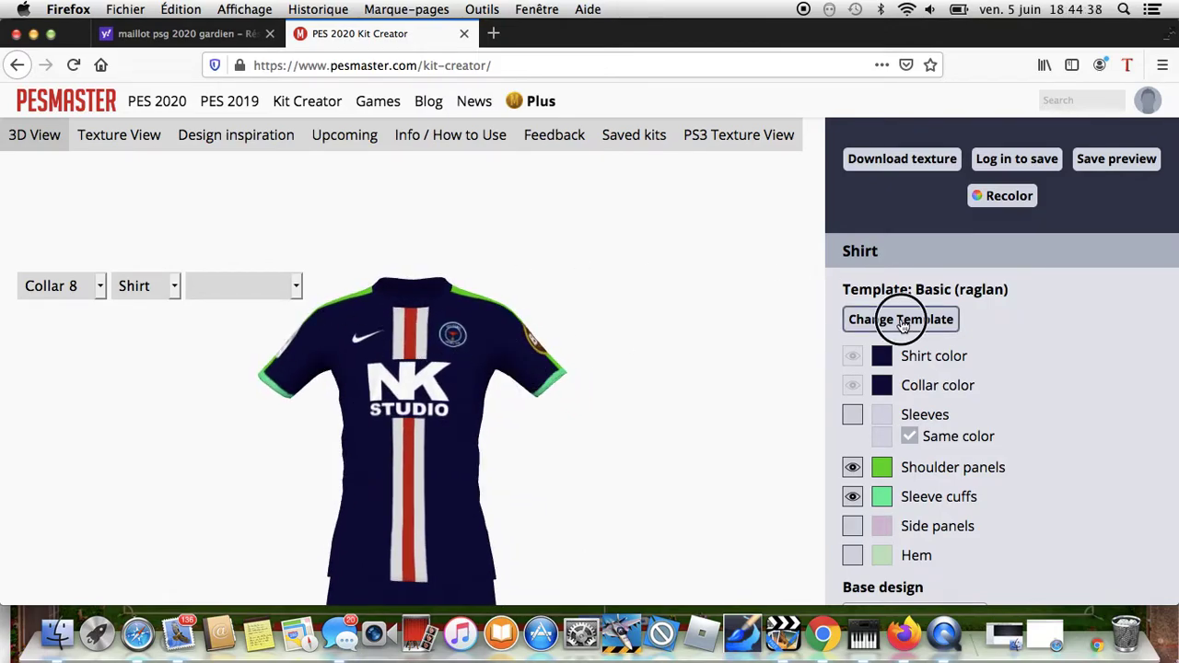
scroll(451, 405, down, 3)
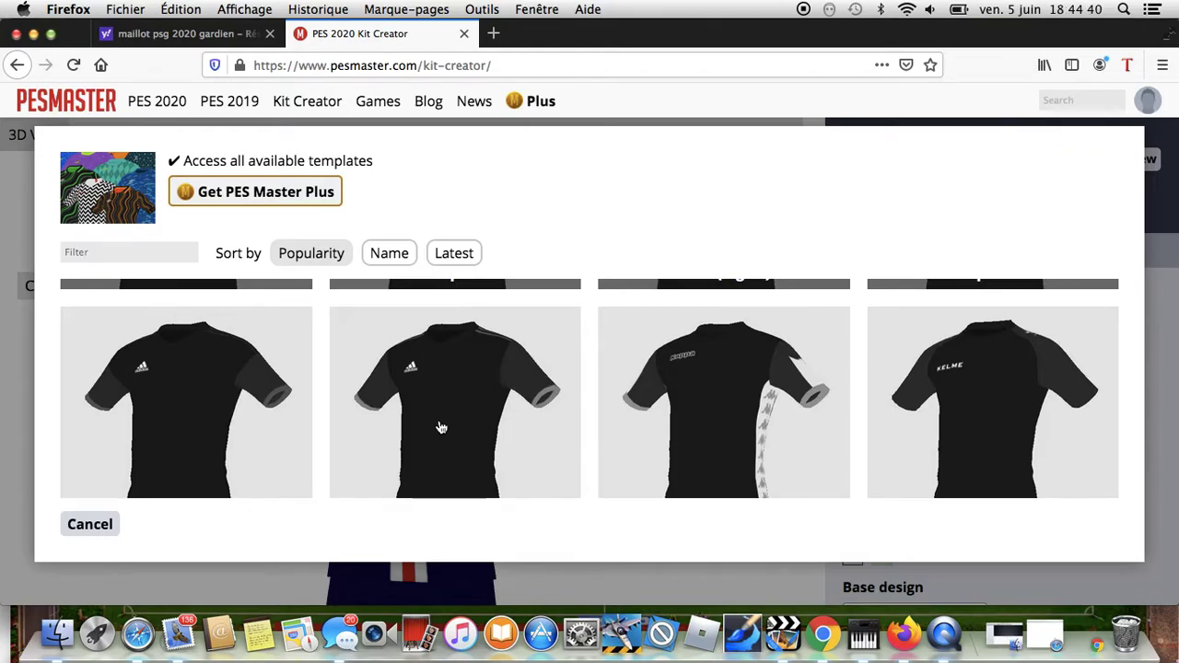
scroll(441, 428, down, 5)
scroll(441, 427, down, 8)
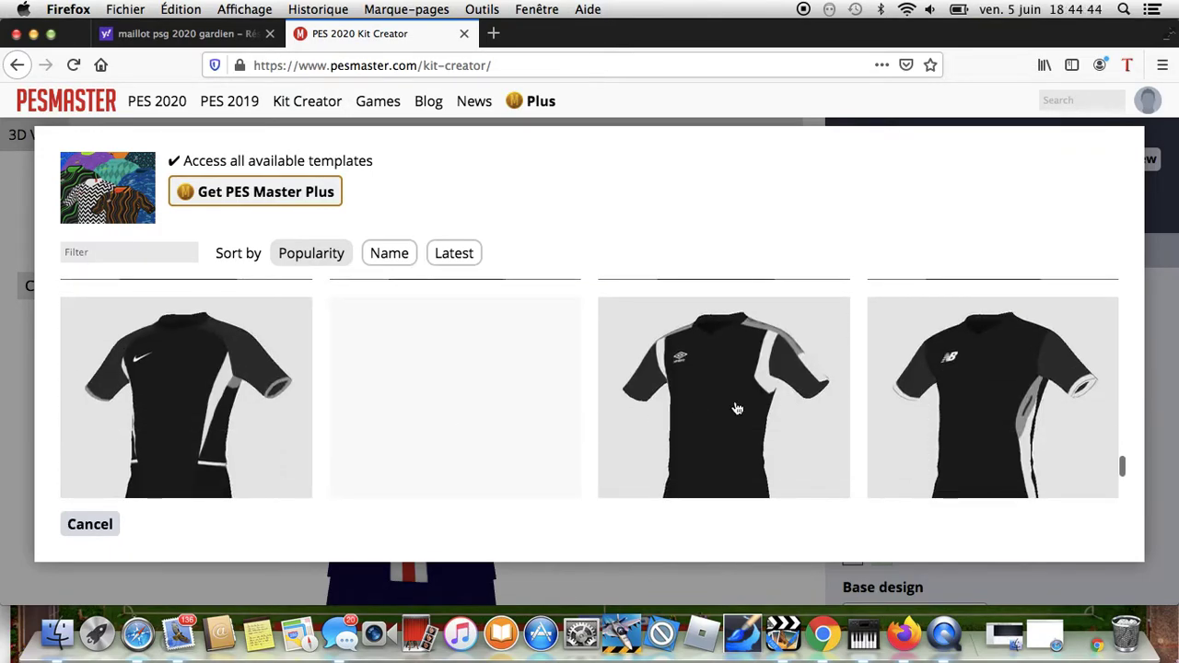
scroll(823, 408, down, 4)
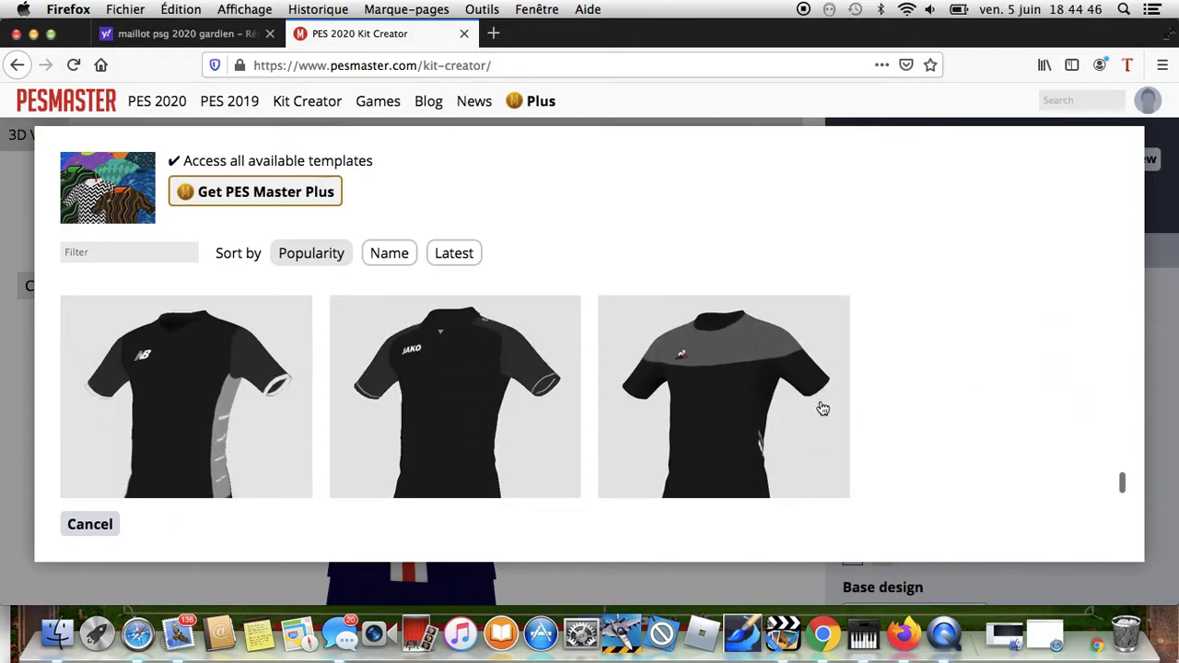
scroll(822, 408, up, 6)
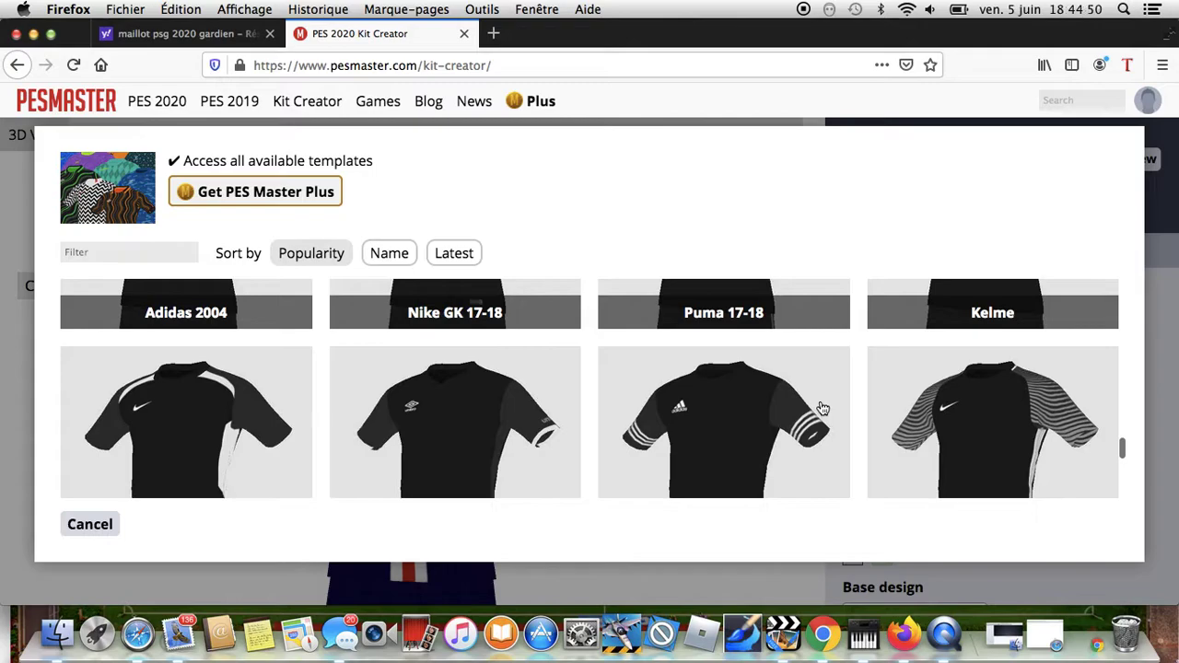
scroll(823, 408, up, 5)
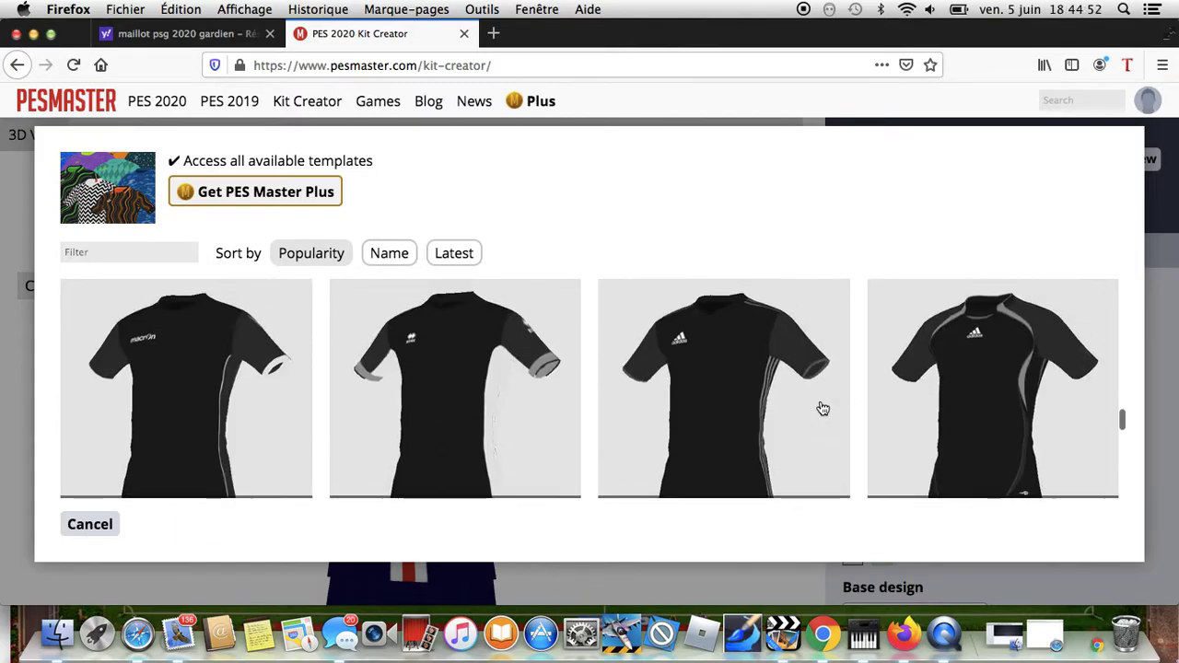
scroll(823, 408, up, 5)
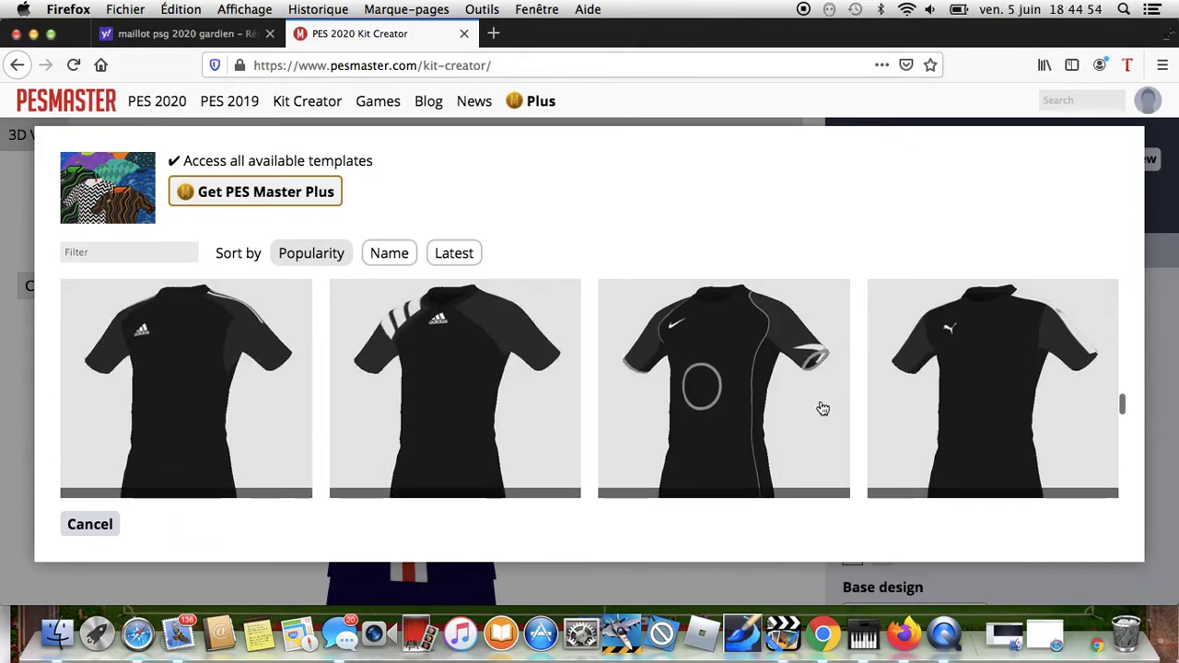
scroll(823, 408, up, 3)
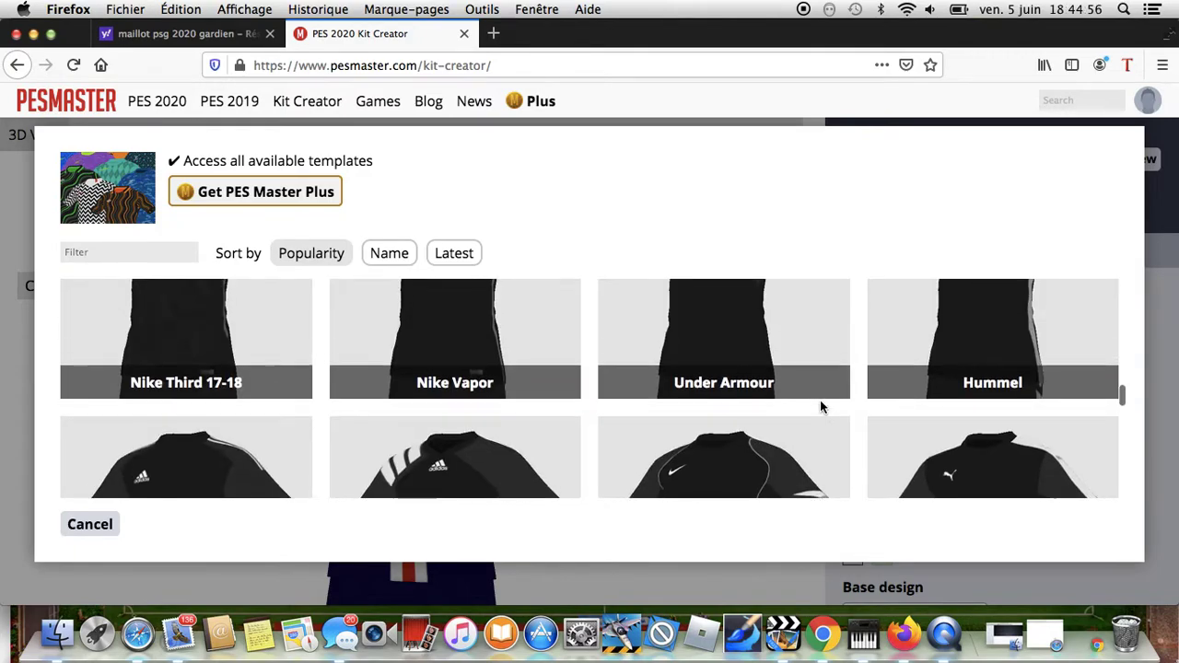
scroll(822, 406, up, 4)
scroll(821, 408, down, 2)
scroll(821, 408, up, 5)
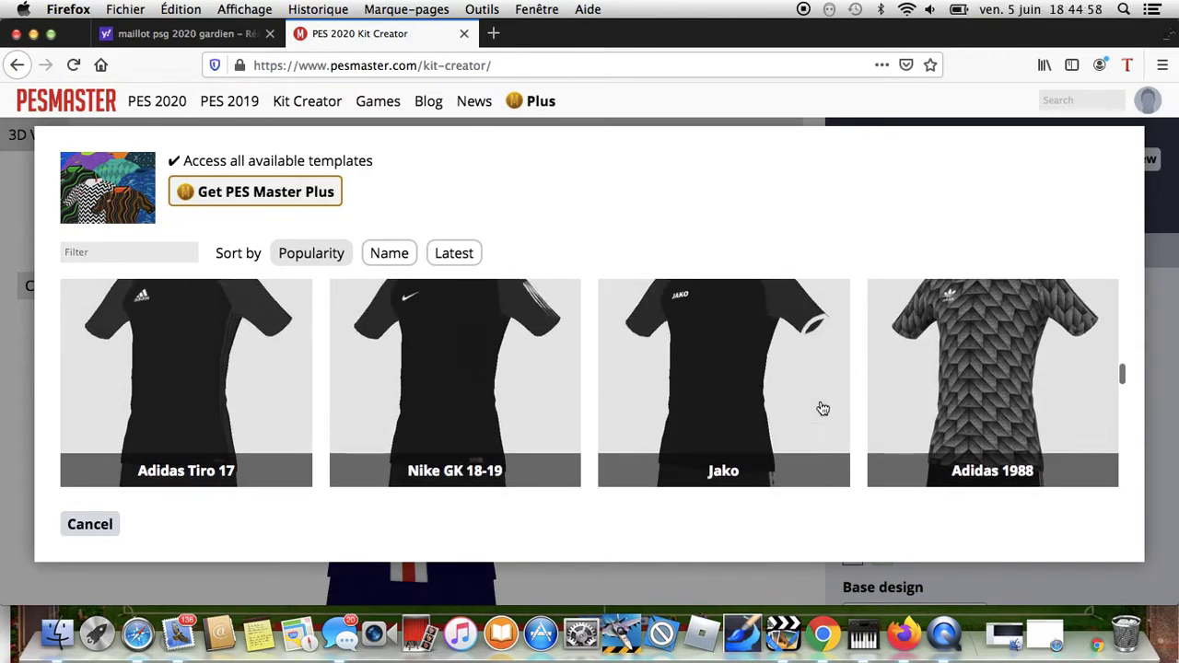
scroll(823, 408, up, 2)
scroll(822, 408, up, 5)
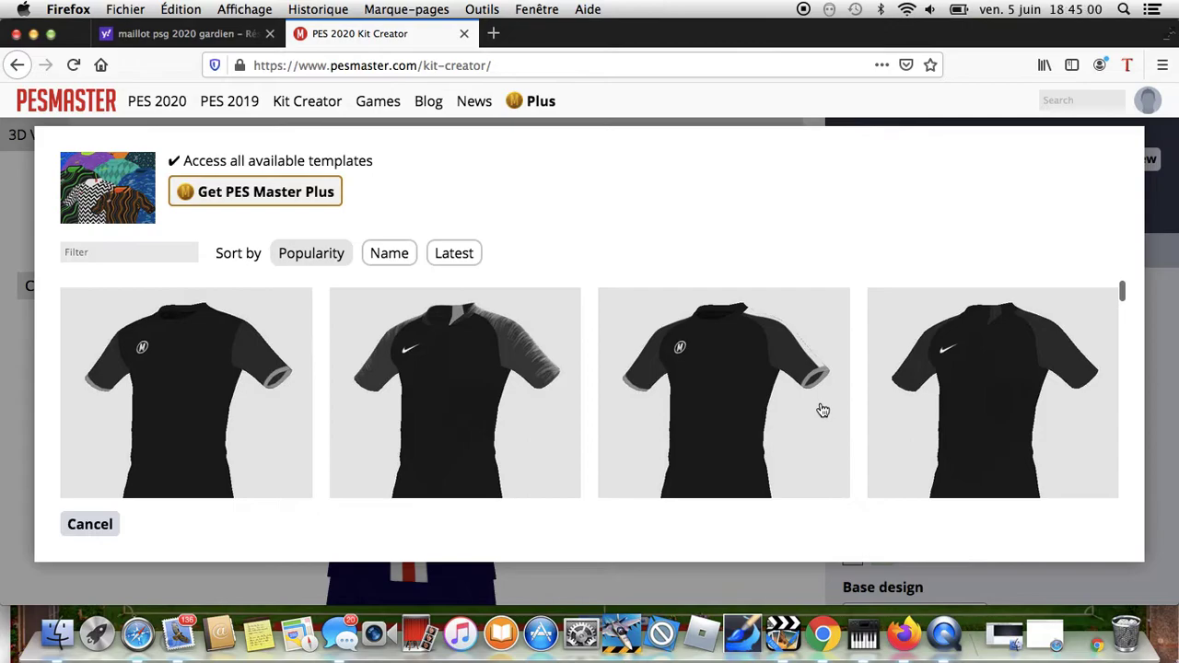
scroll(563, 425, down, 5)
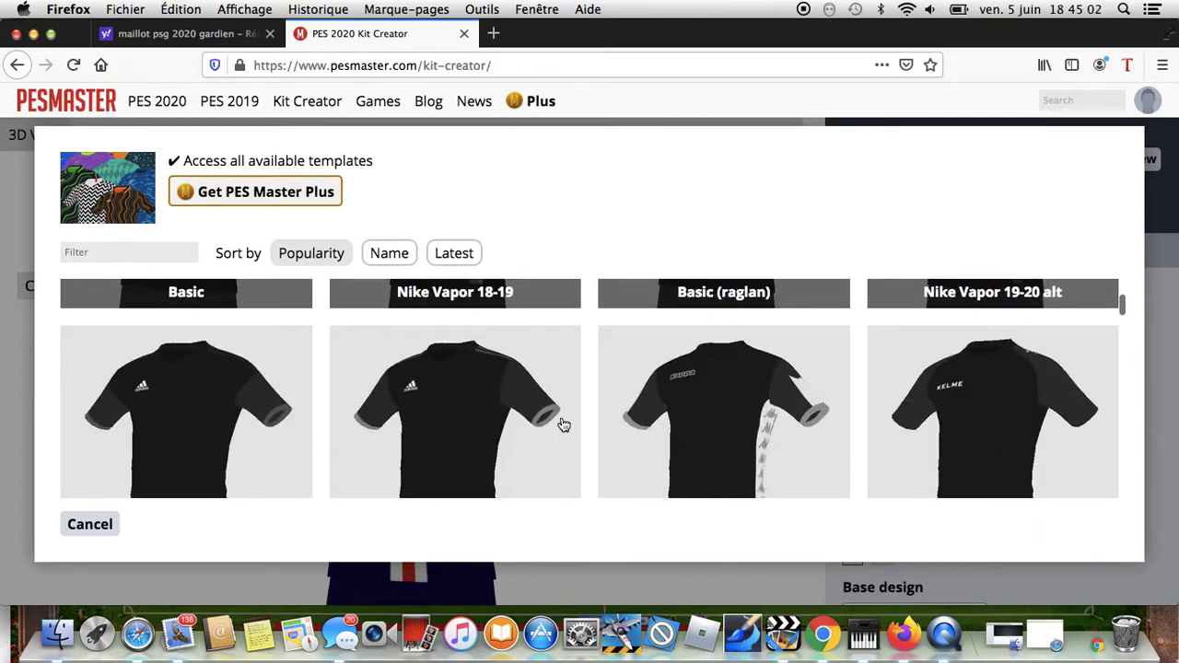
click(498, 405)
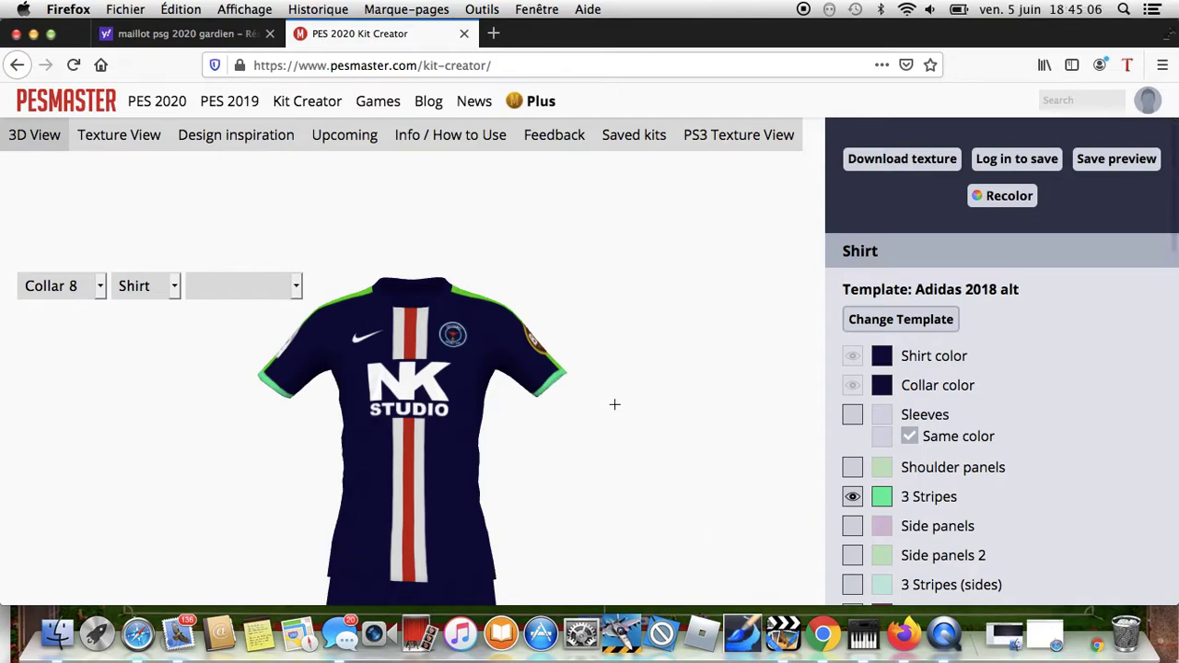
click(622, 471)
drag(622, 471, 673, 452)
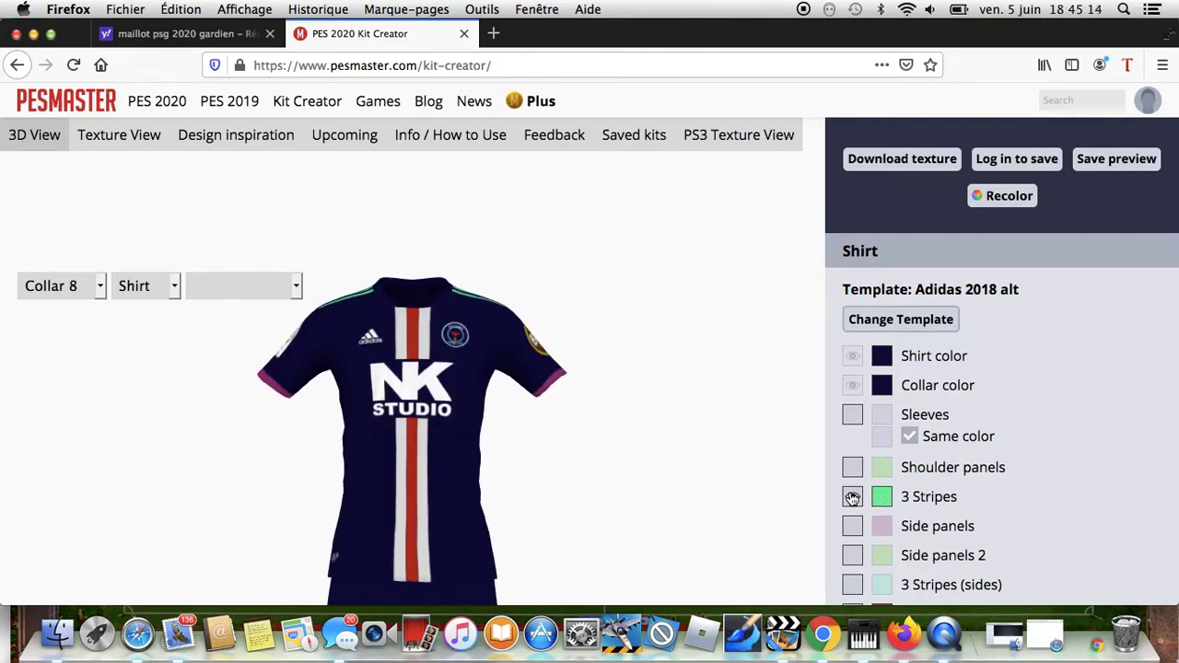
- Recolor the shirt's 3 Stripes to white
click(881, 498)
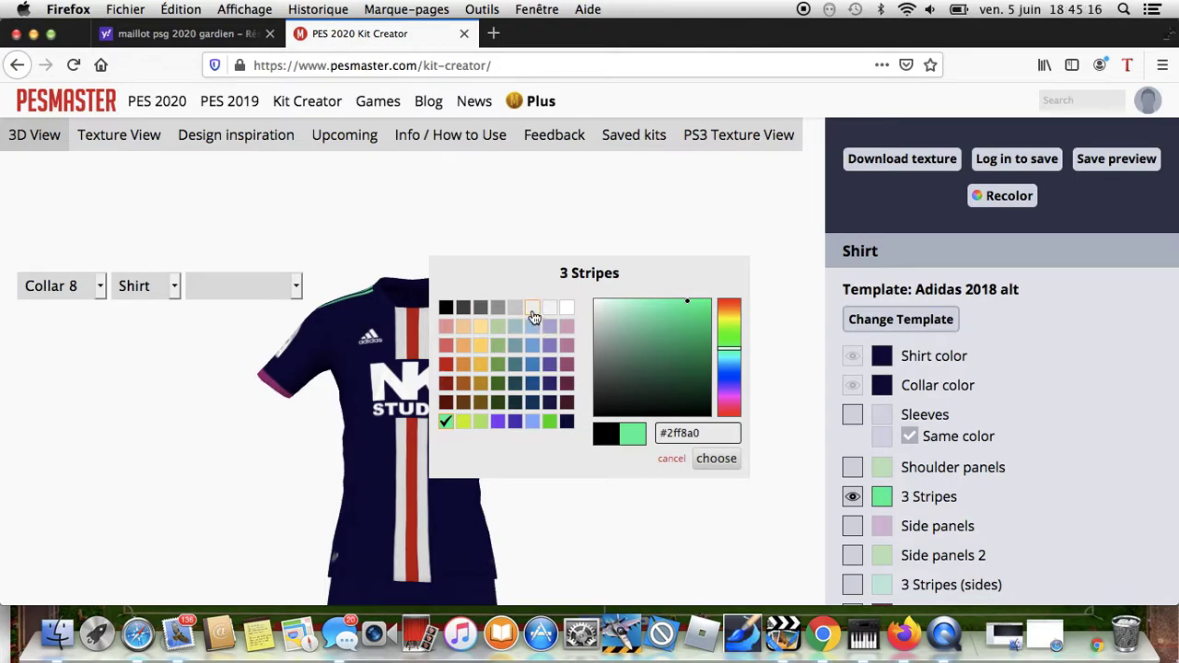
click(565, 308)
click(702, 459)
drag(699, 461, 702, 468)
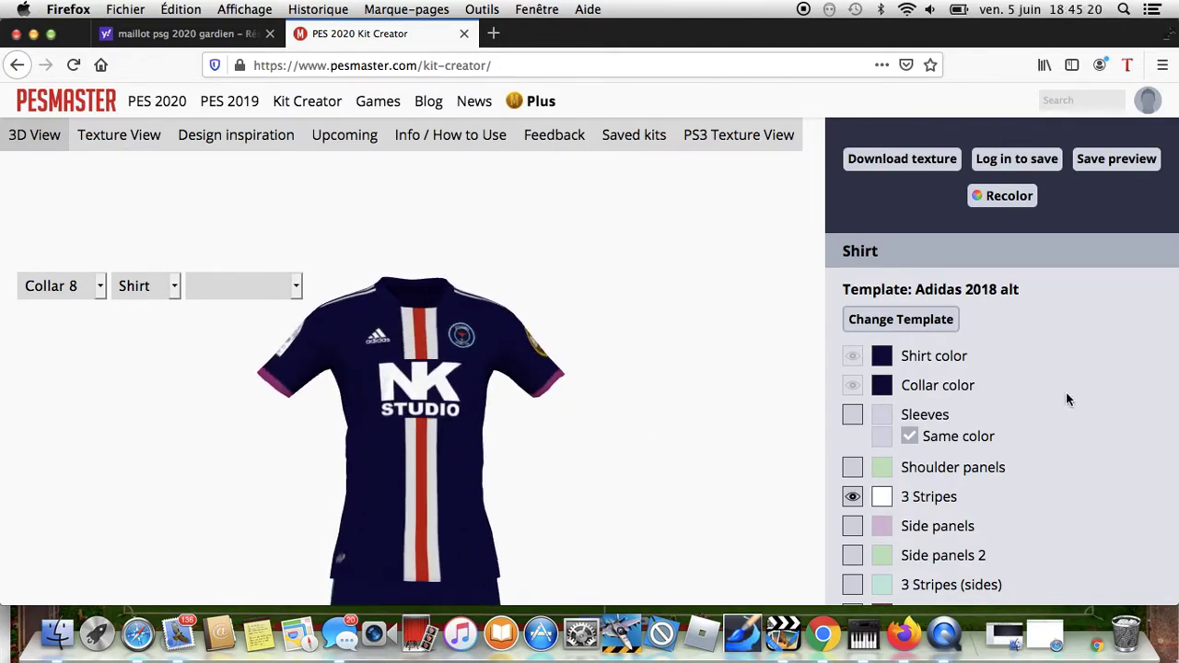
- Set the kit's brand logo to Nike in the Logos settings and inspect the shirt
scroll(1066, 398, down, 15)
click(924, 476)
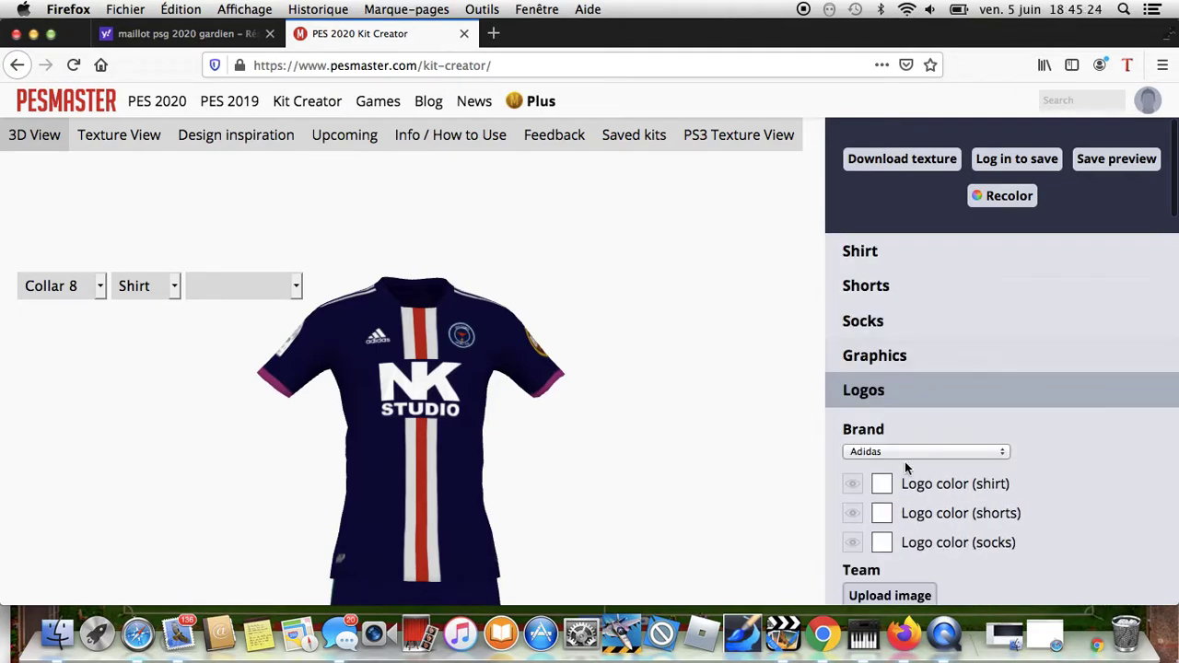
click(865, 450)
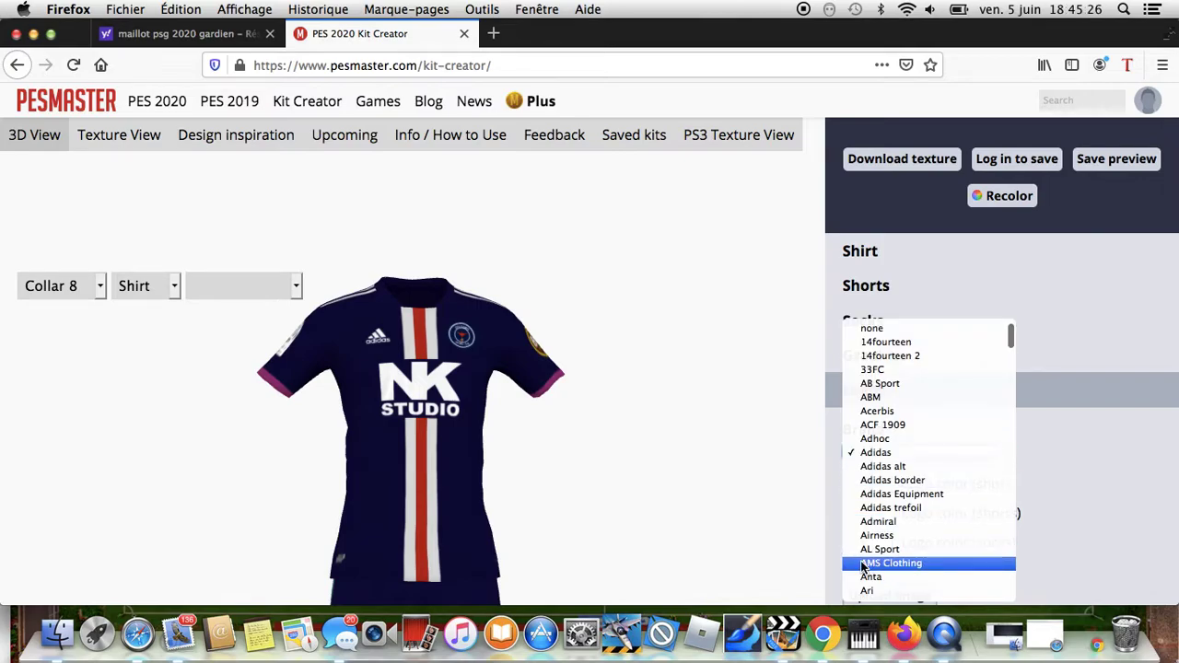
scroll(866, 561, down, 10)
scroll(867, 562, down, 8)
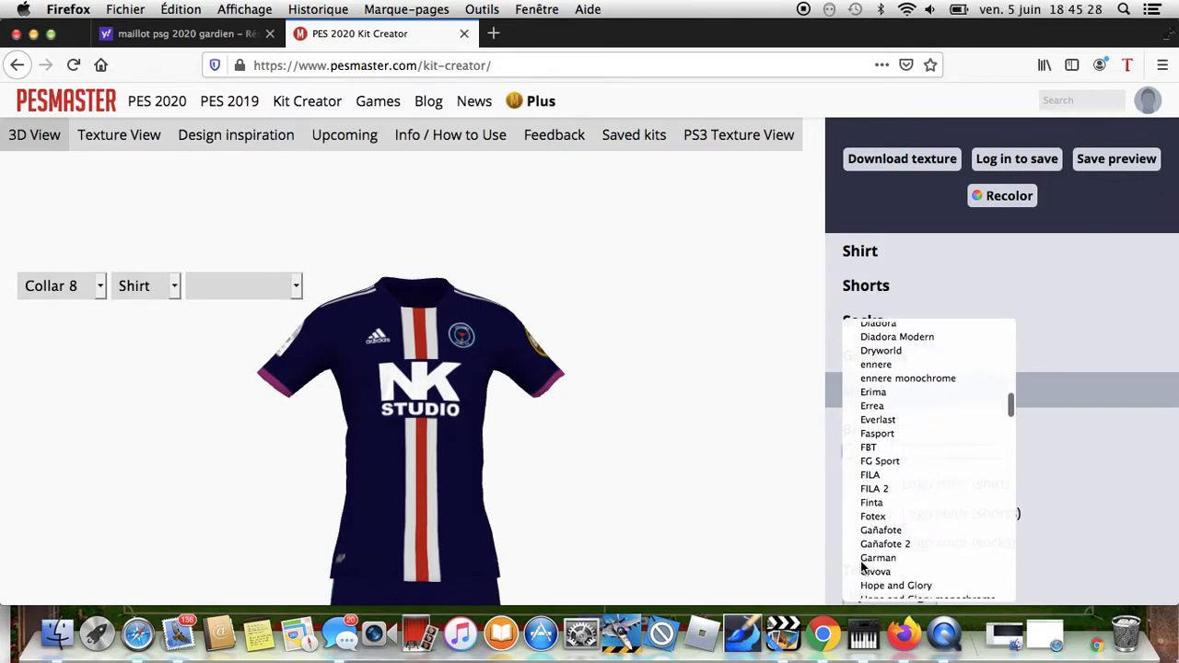
scroll(879, 520, down, 4)
scroll(884, 528, down, 10)
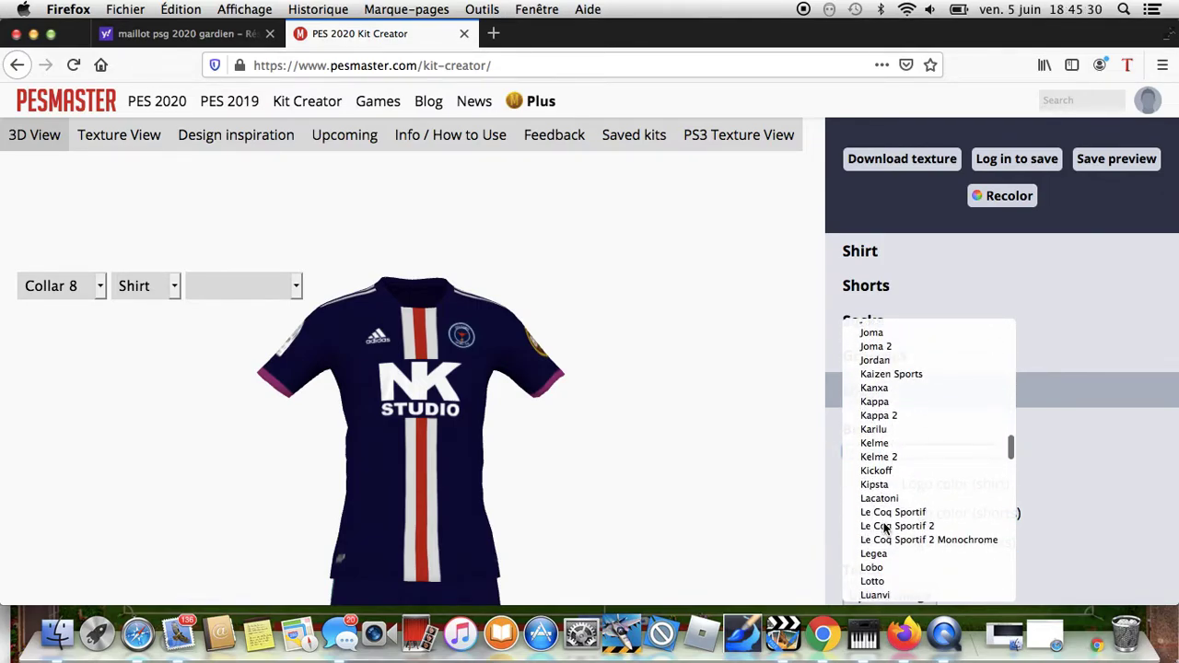
scroll(884, 528, down, 8)
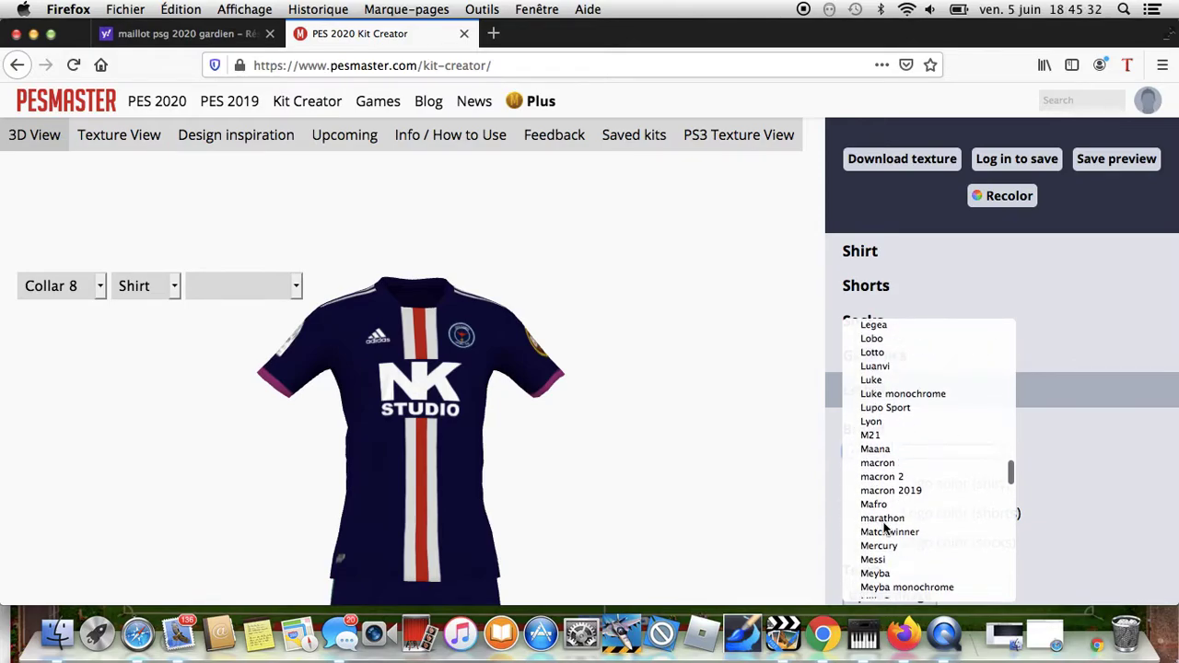
scroll(884, 528, down, 5)
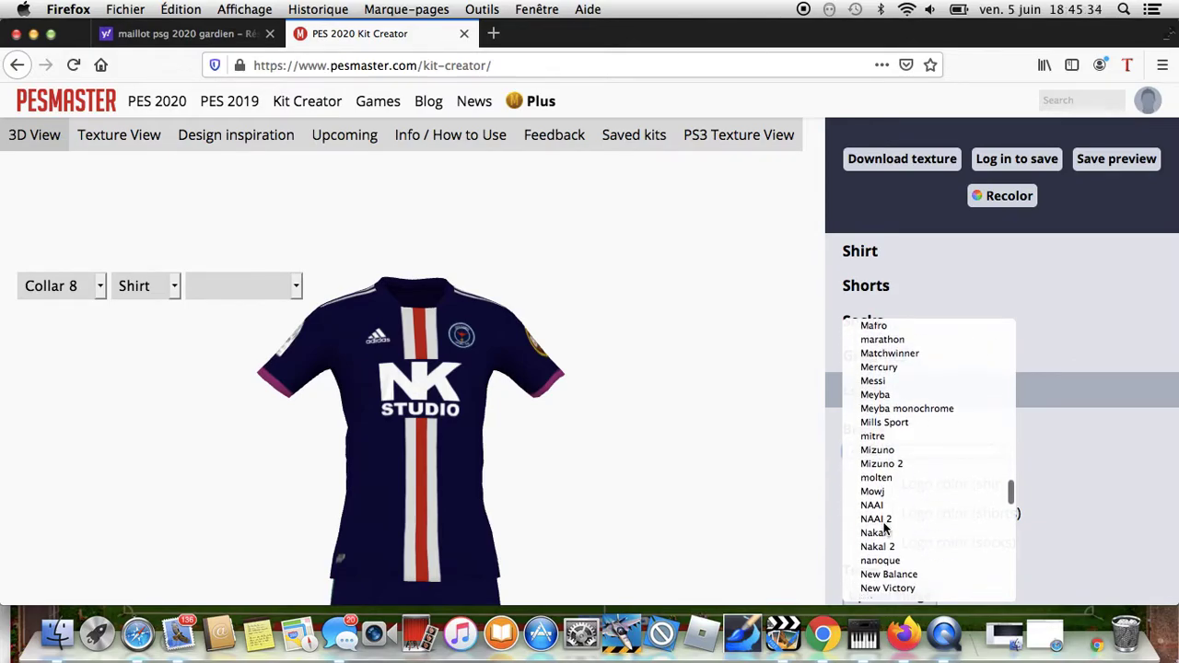
click(880, 546)
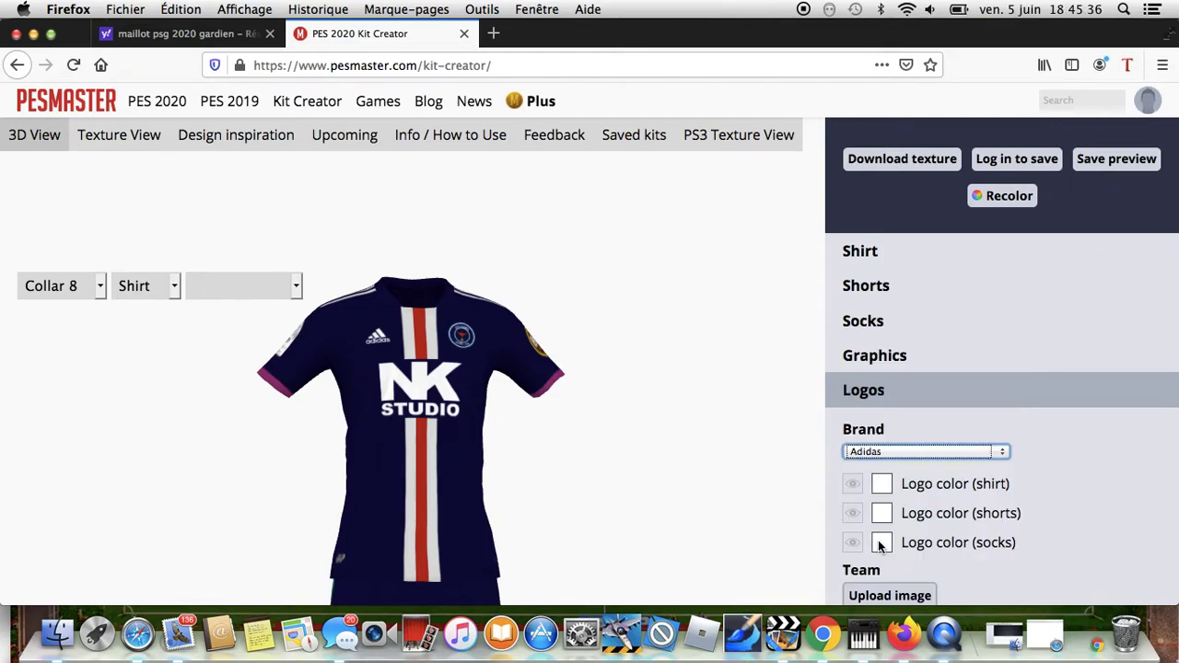
drag(610, 399, 434, 295)
drag(547, 334, 481, 388)
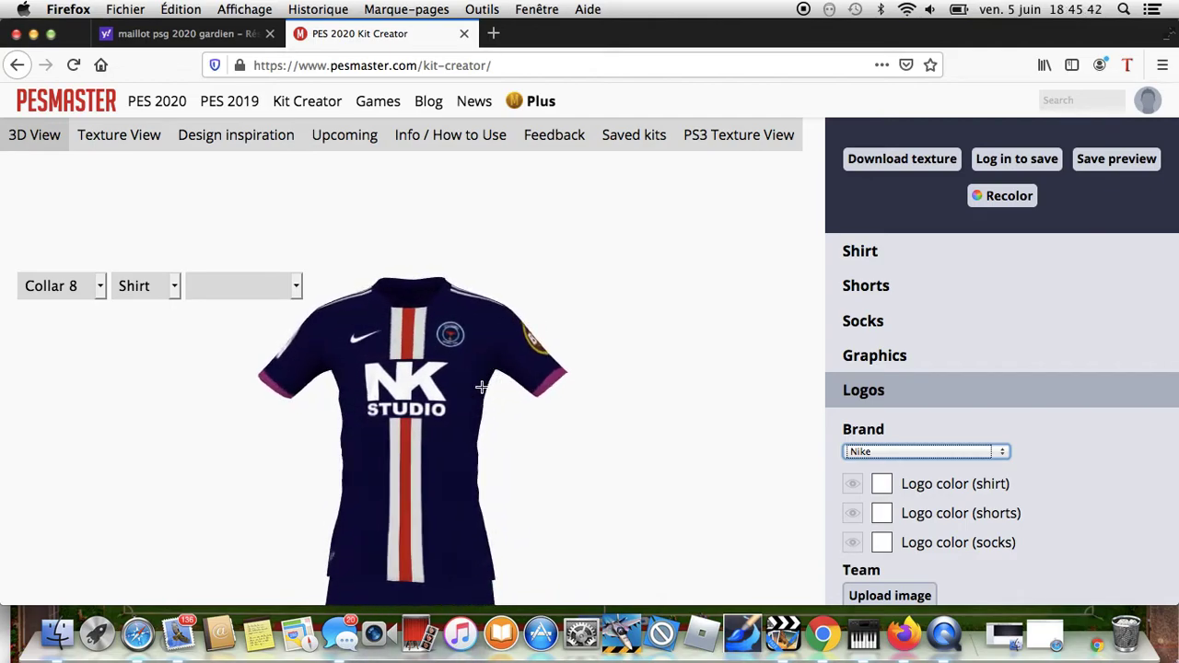
- Switch the 3D preview from the shirt alone to the full kit and inspect it on the model
click(145, 282)
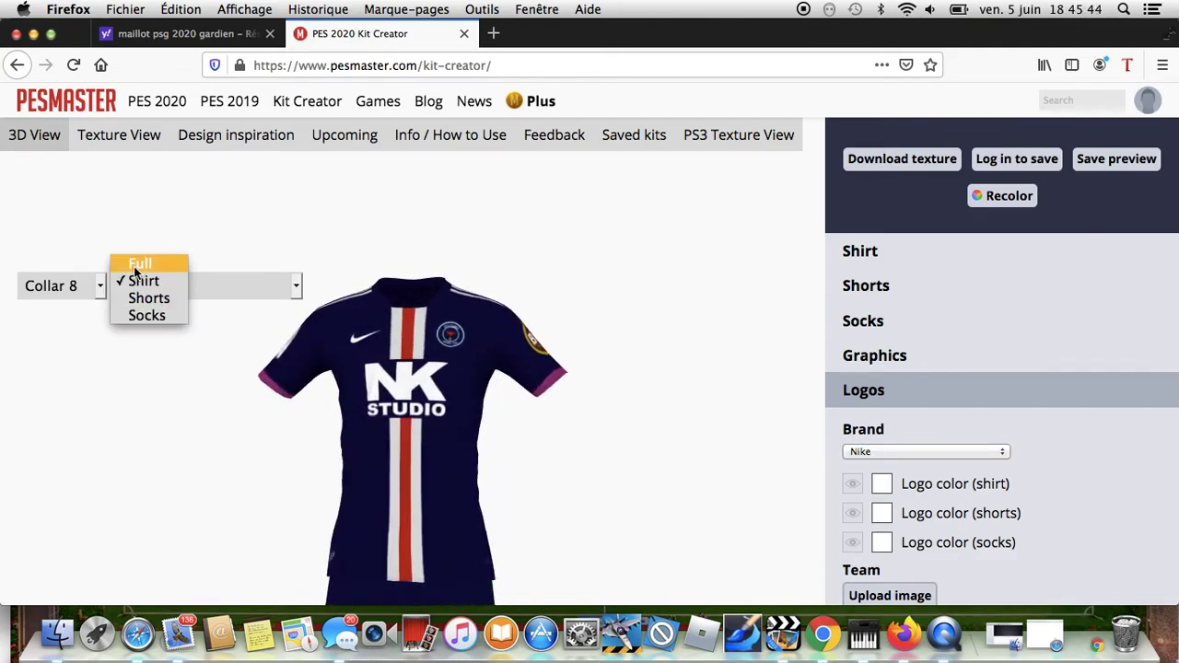
click(134, 266)
drag(532, 374, 265, 367)
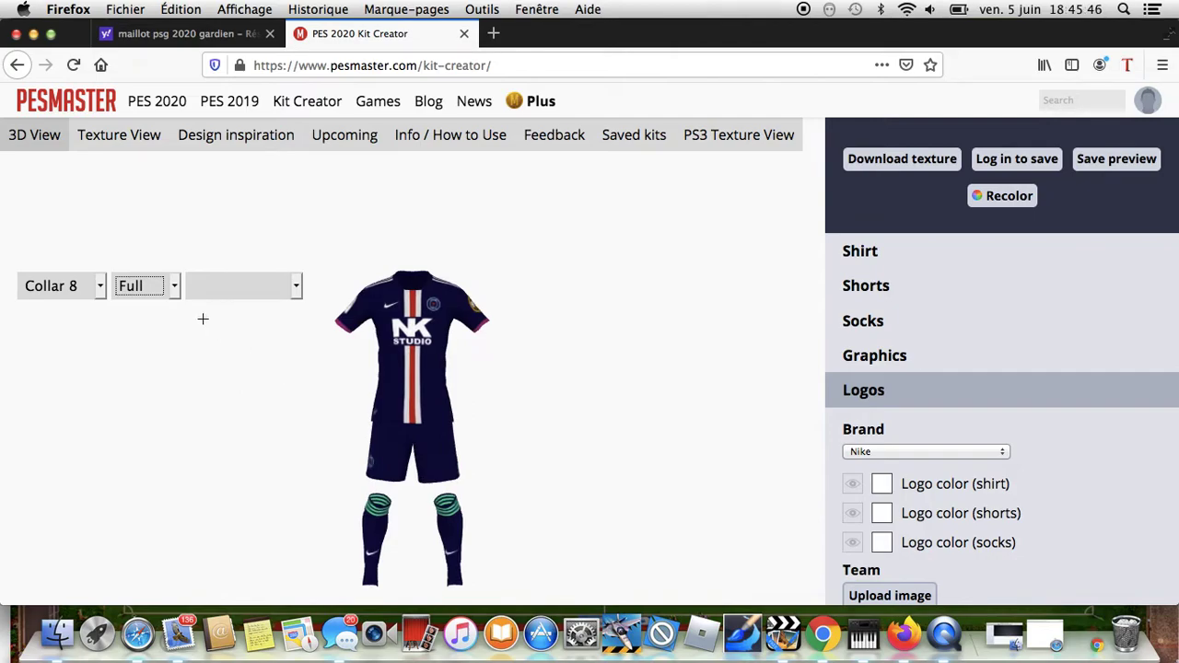
click(157, 289)
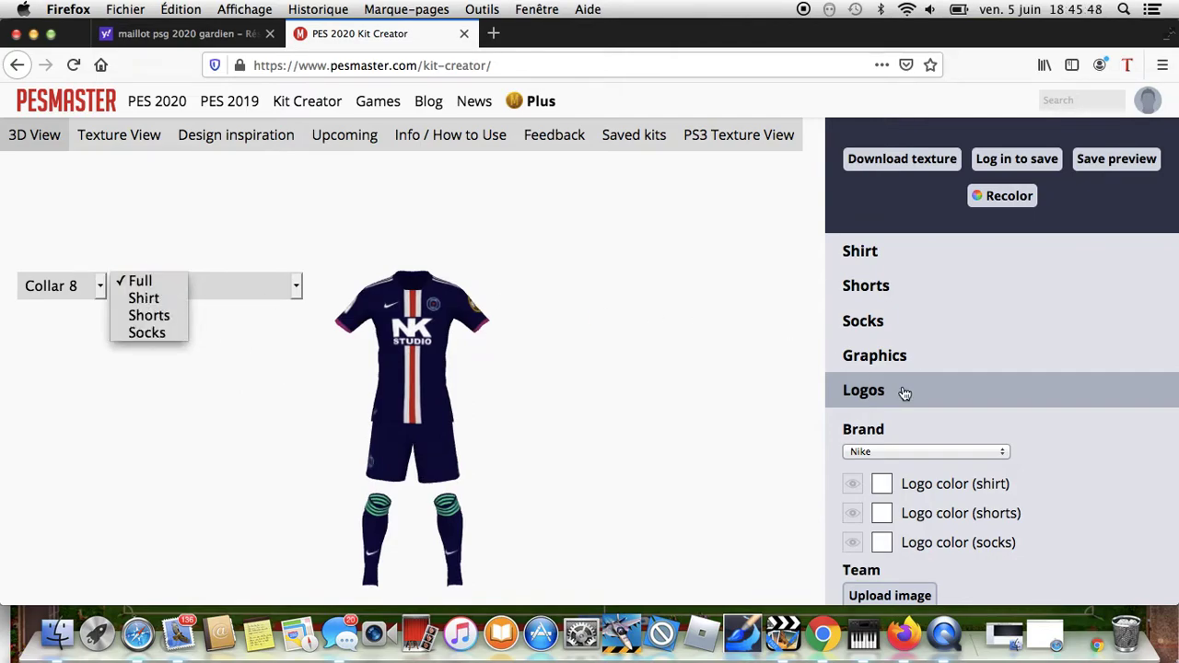
scroll(905, 393, down, 8)
scroll(904, 393, up, 8)
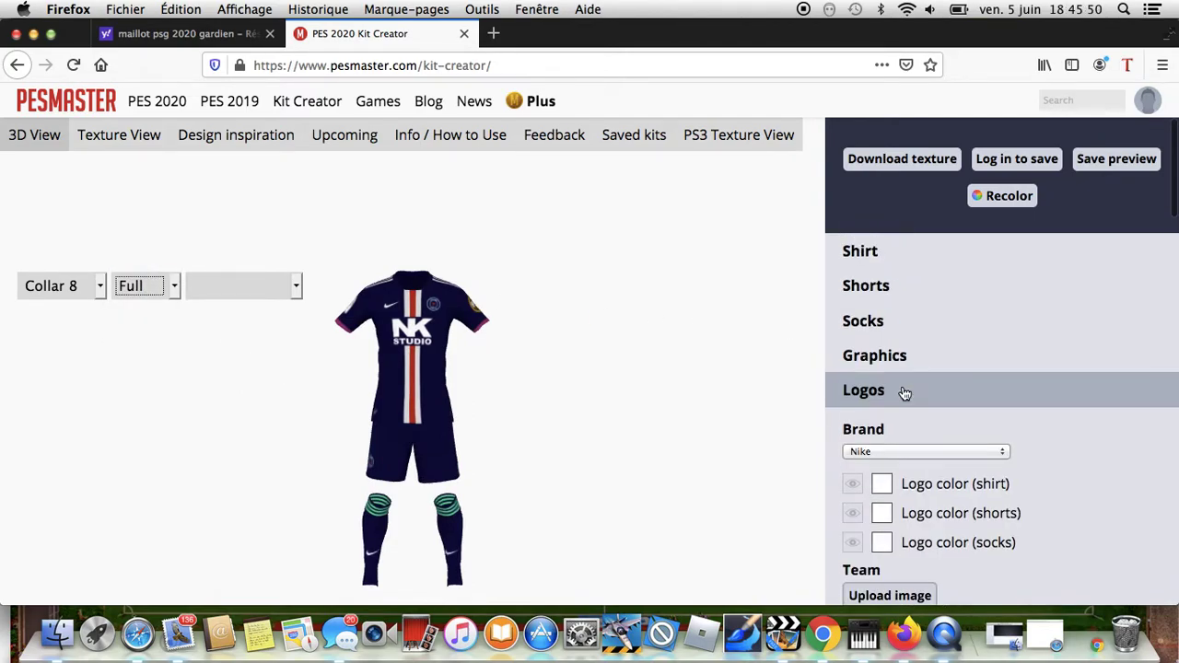
- Recolor the socks' 3 Stripes to white (#ffffff)
click(863, 320)
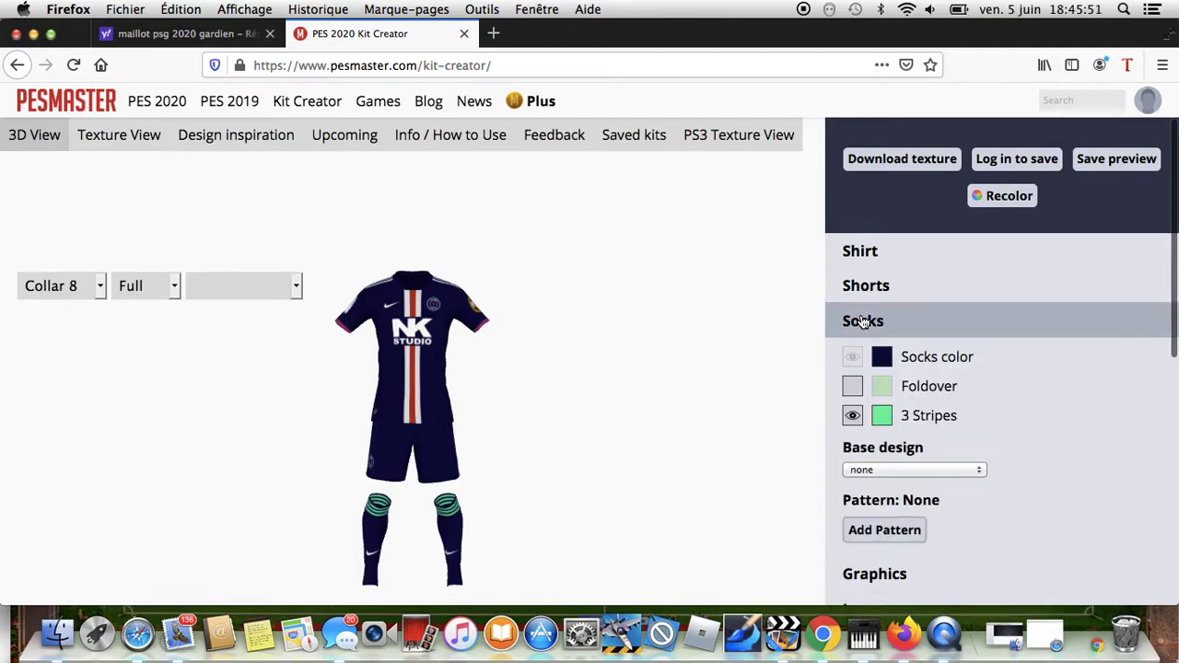
click(880, 417)
click(563, 308)
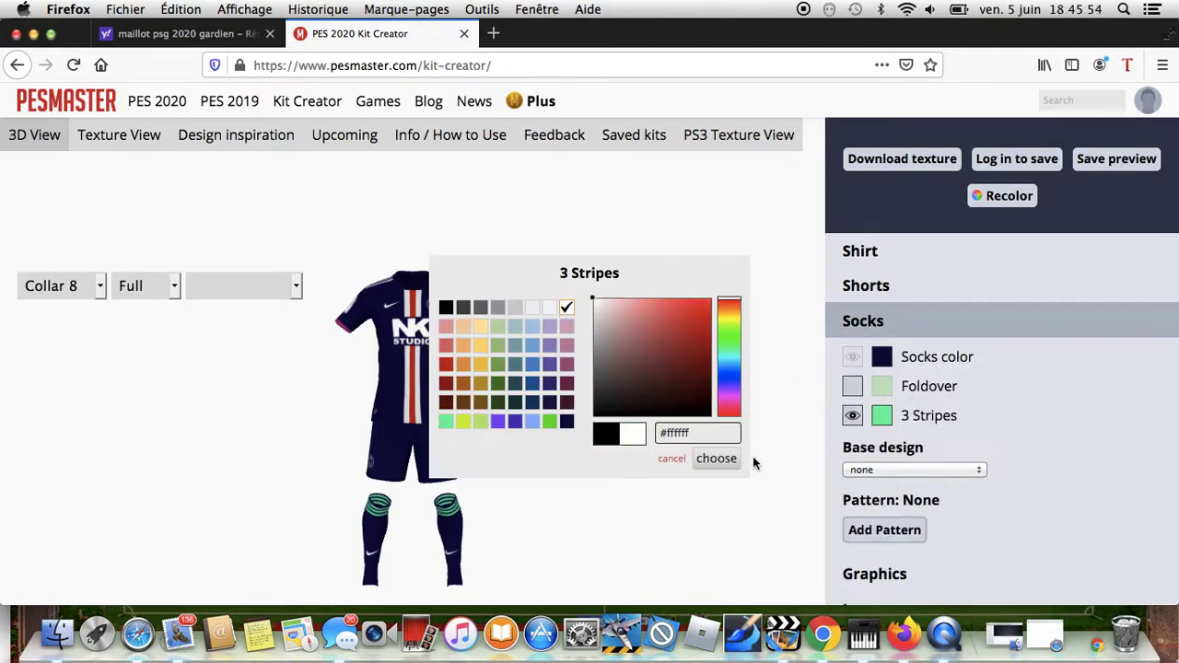
click(716, 458)
- Recolor the shorts' 3 Stripes to red (#cc0000)
click(844, 279)
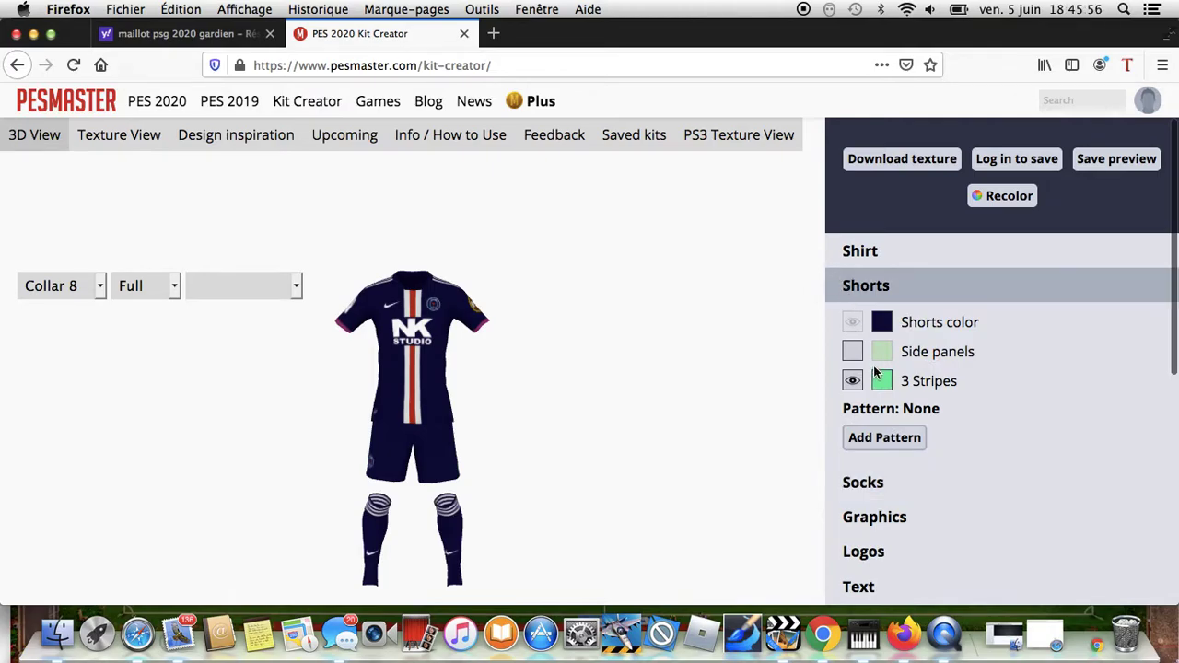
click(882, 379)
click(444, 367)
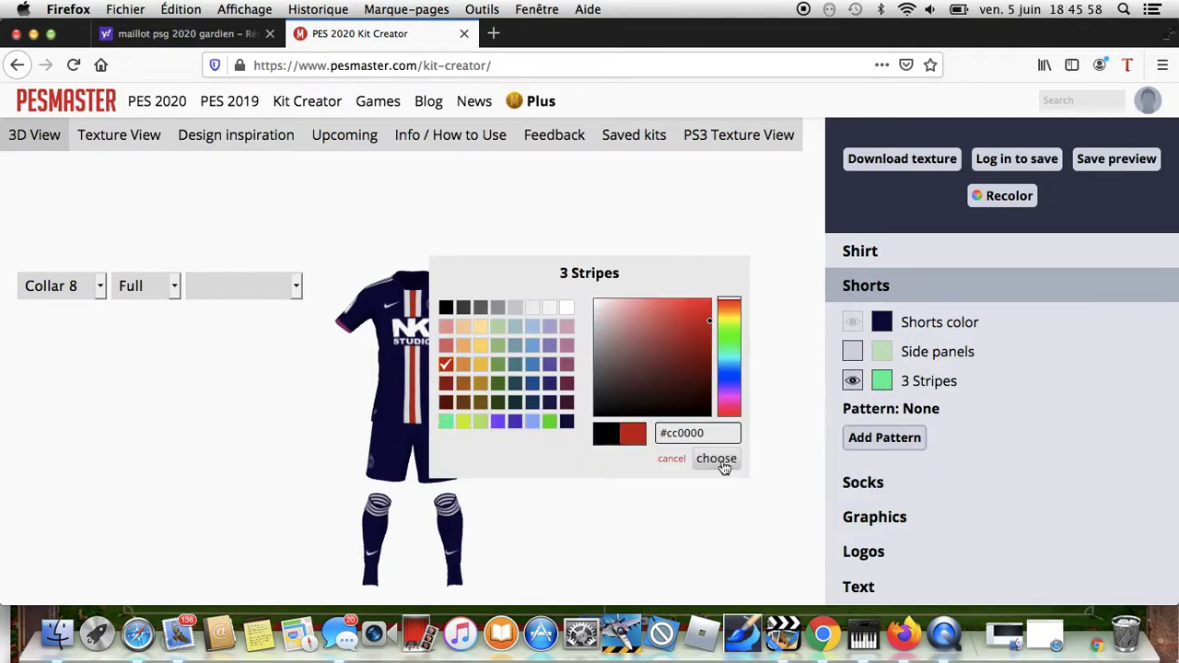
click(716, 458)
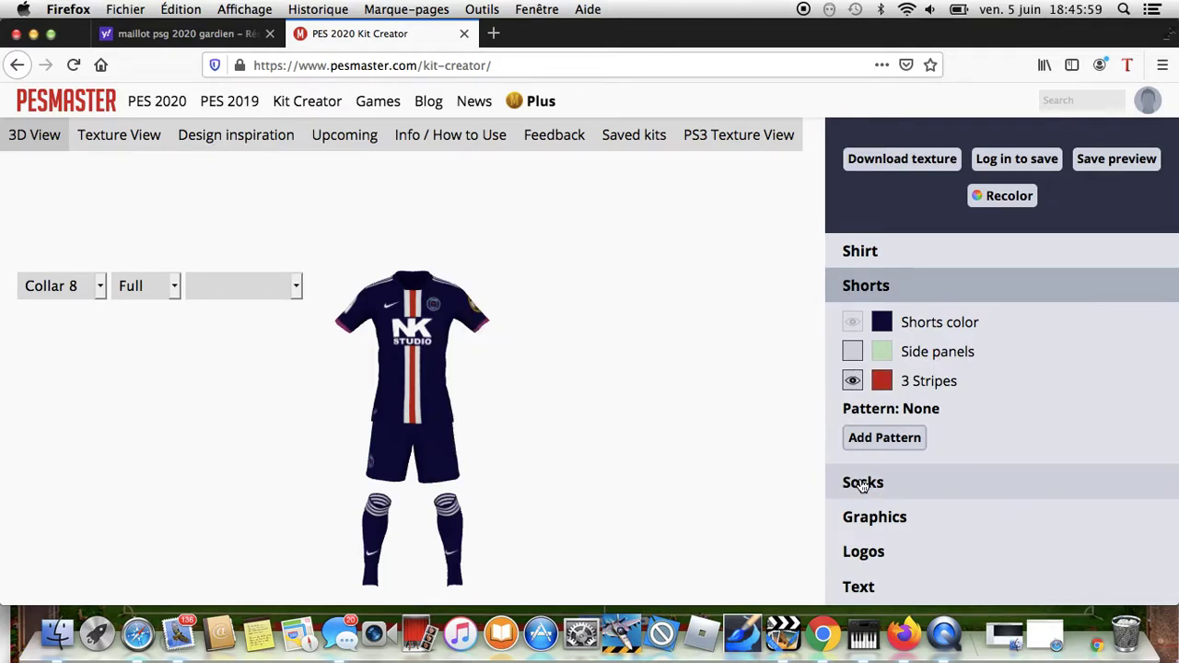
- Recolor the shirt's sleeve cuffs to red (#cc0000)
click(894, 252)
scroll(889, 488, down, 4)
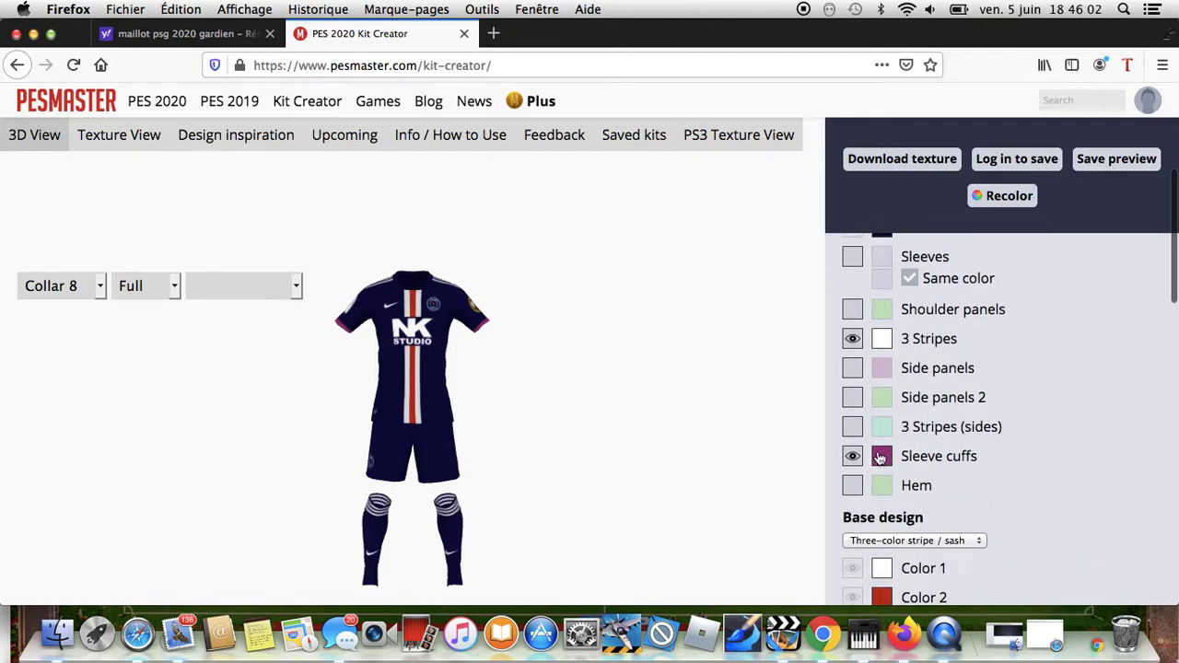
click(881, 456)
click(446, 366)
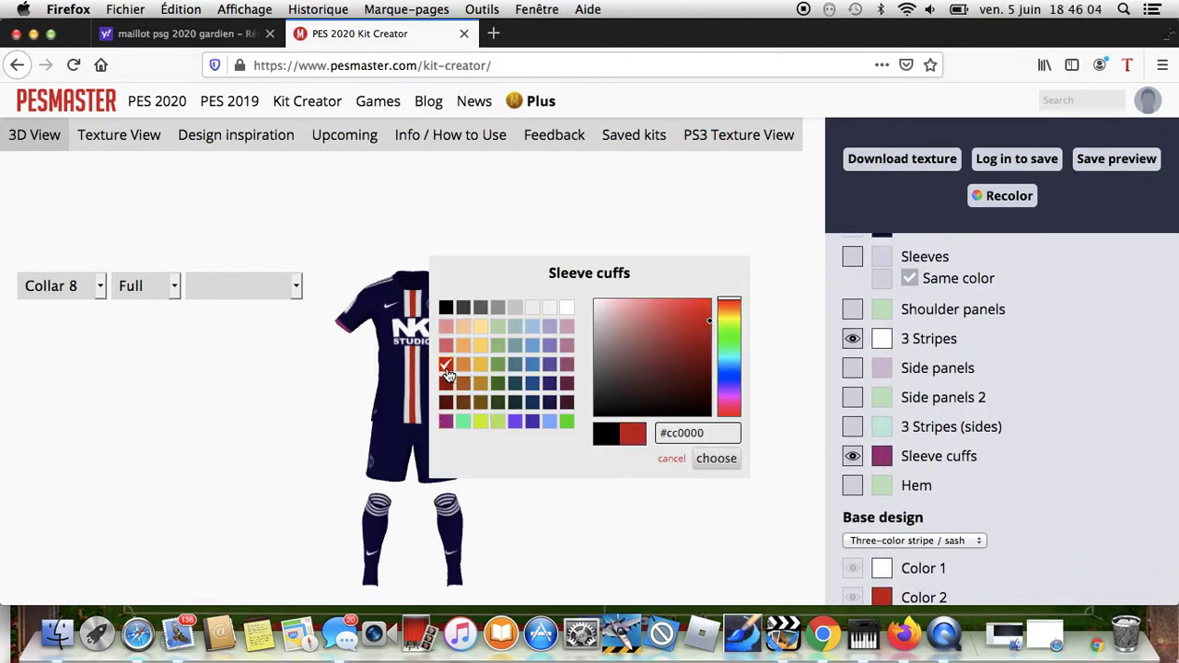
click(714, 459)
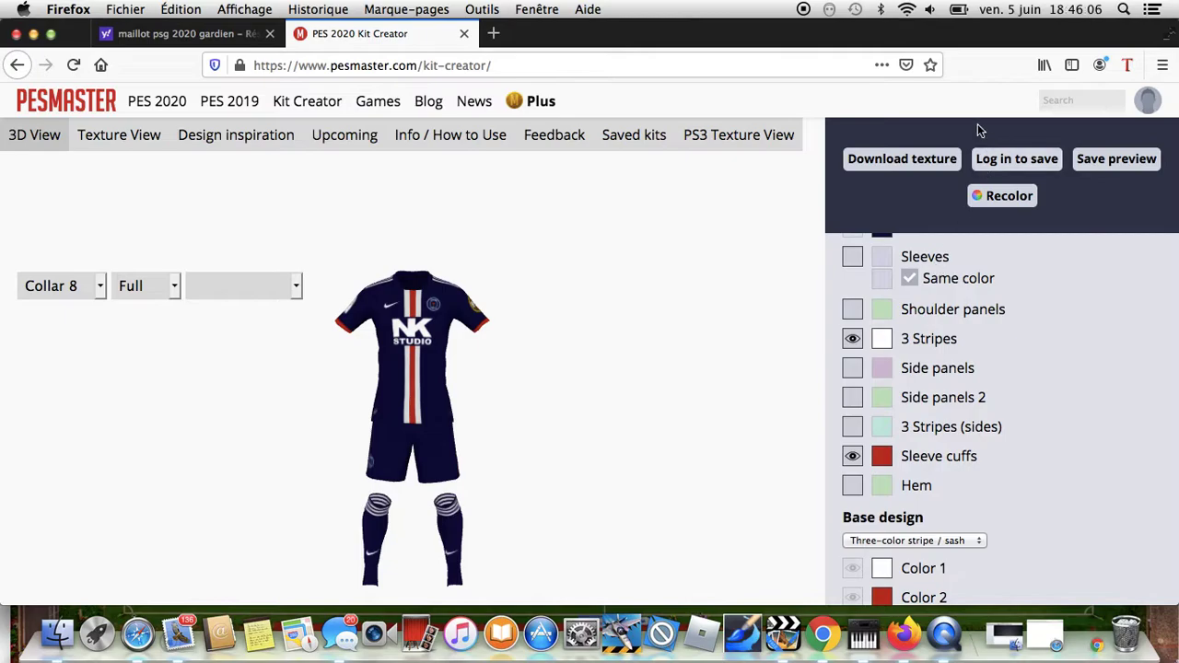
- Download the finished kit texture and minimize the browser window
click(901, 162)
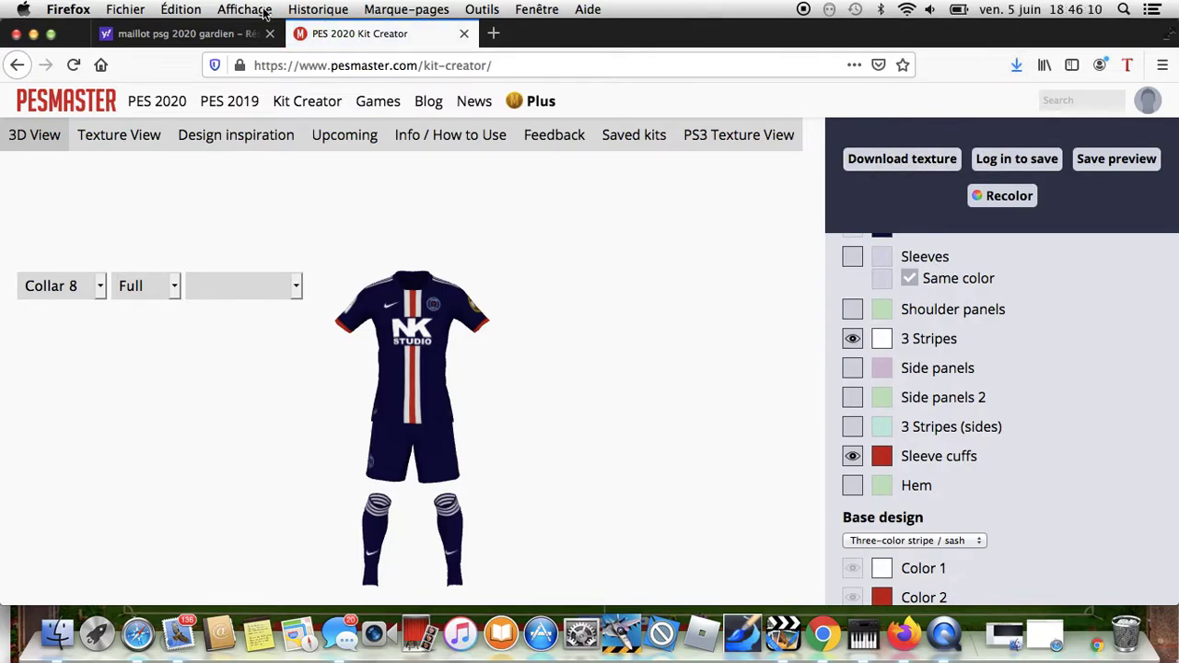
click(33, 34)
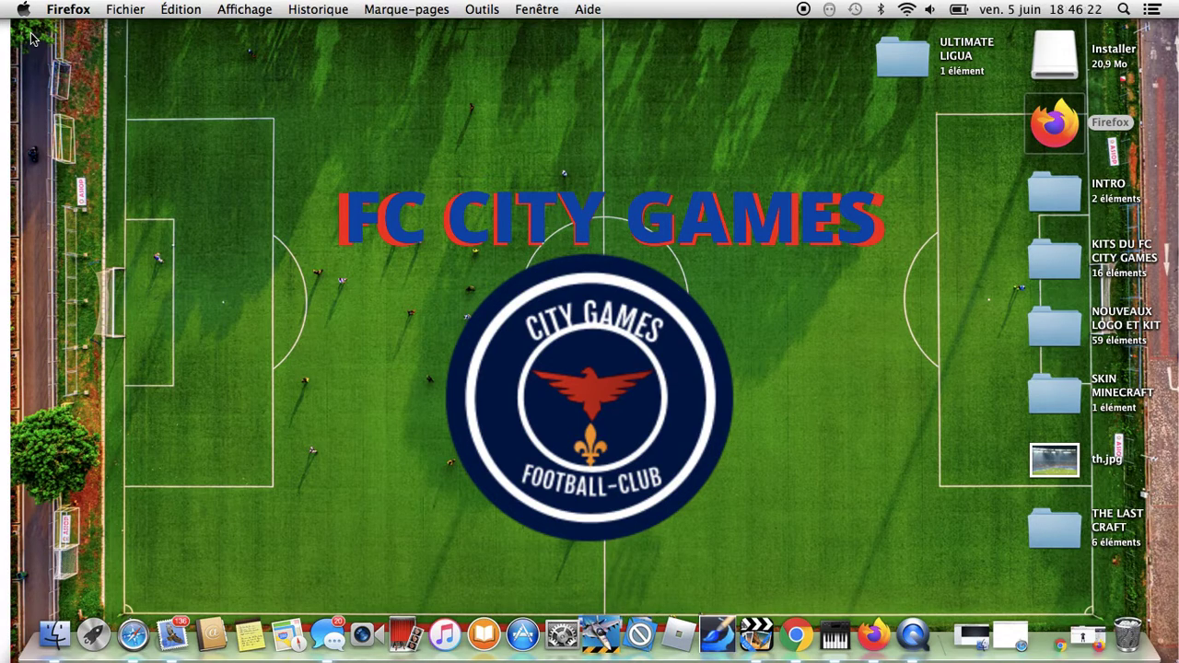
- Open the PS4 drive from the desktop in Finder and go into its WEPES folder
click(867, 339)
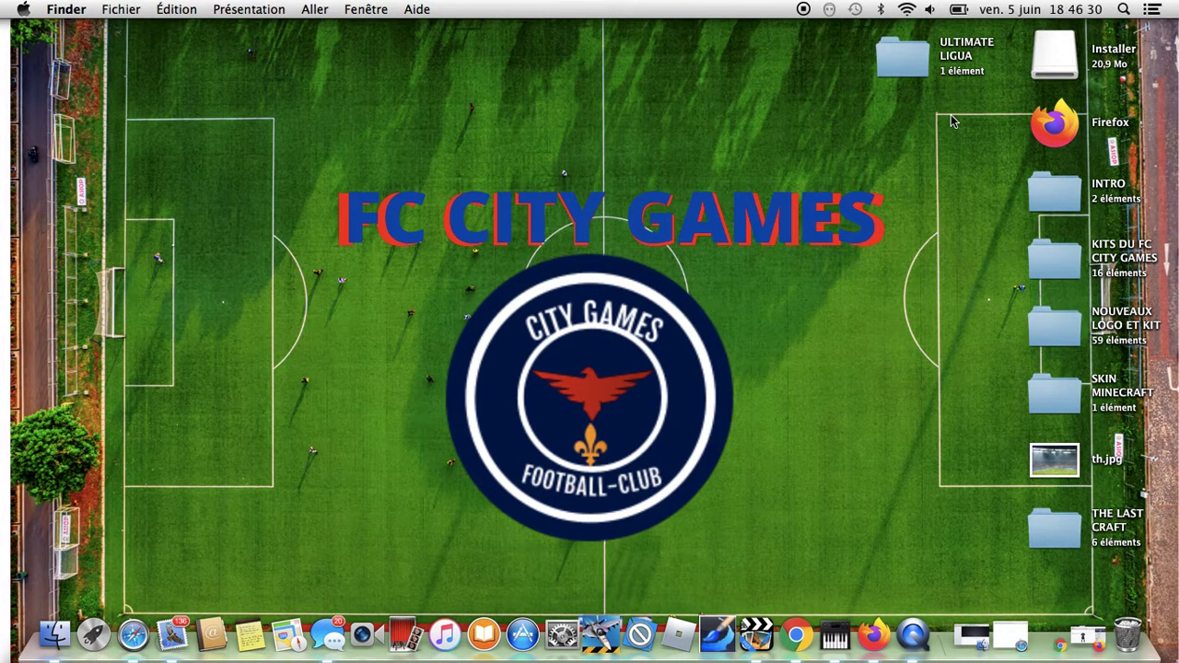
click(1071, 118)
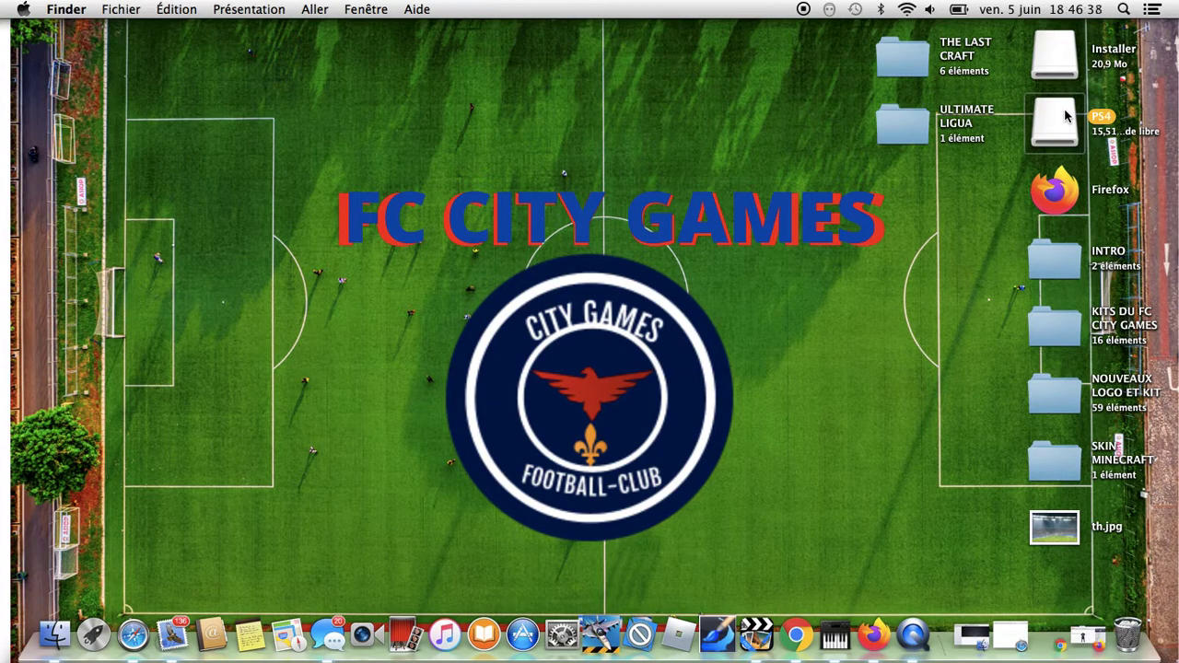
click(1066, 114)
click(807, 415)
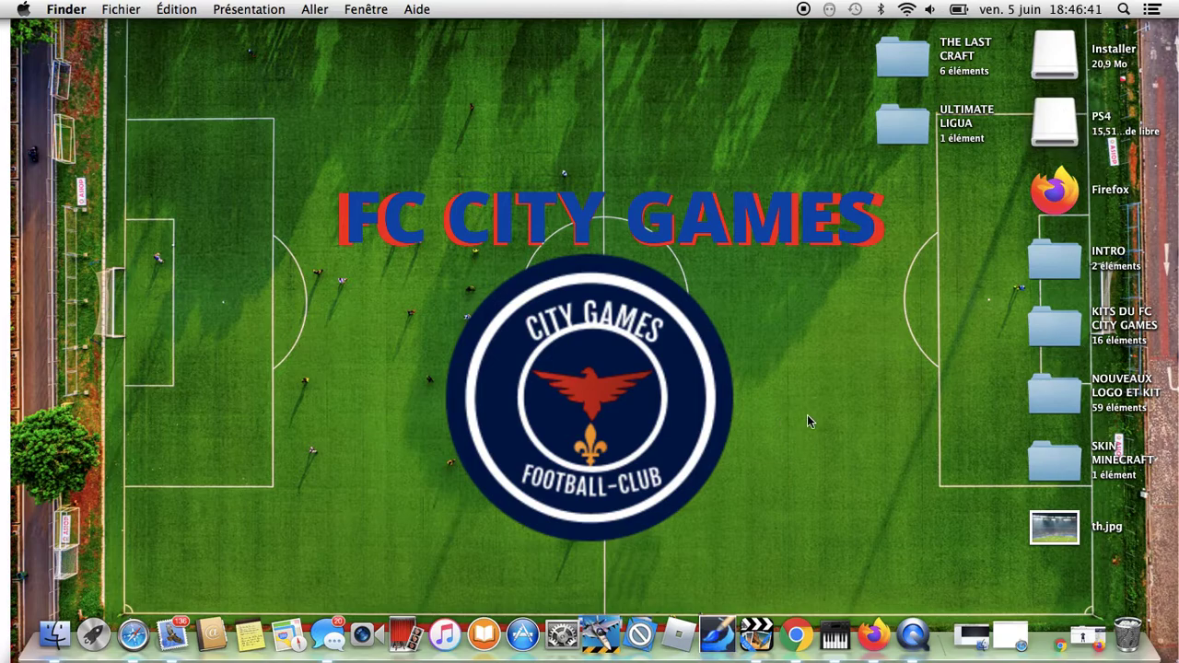
click(1054, 144)
double_click(1054, 143)
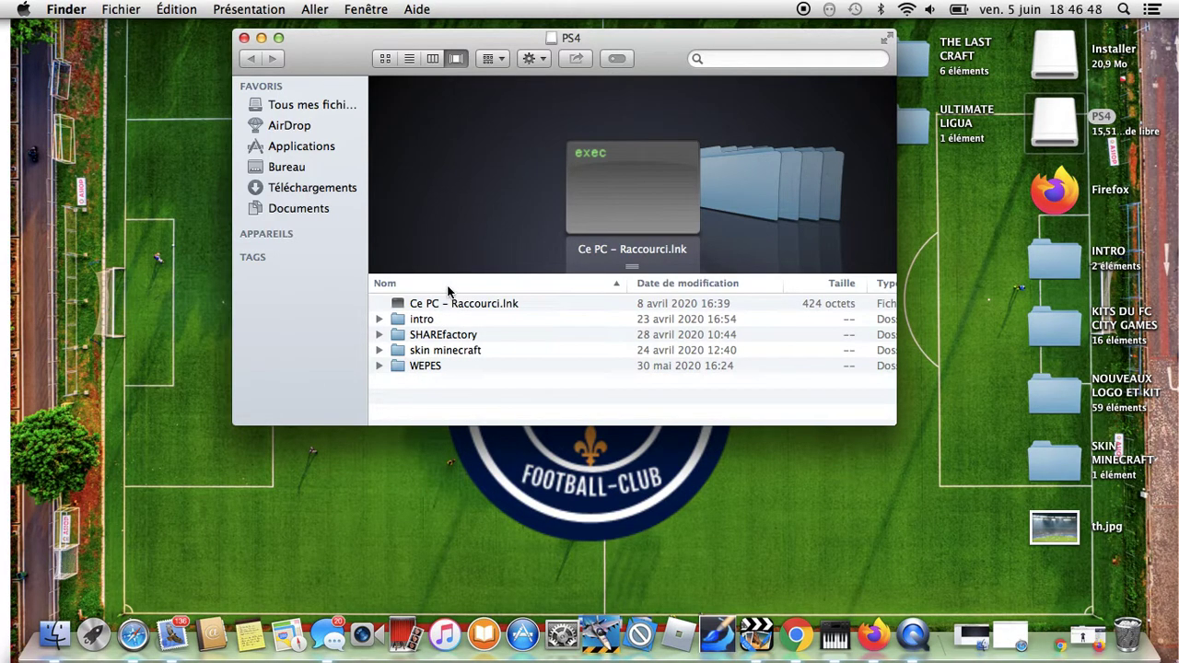
click(416, 365)
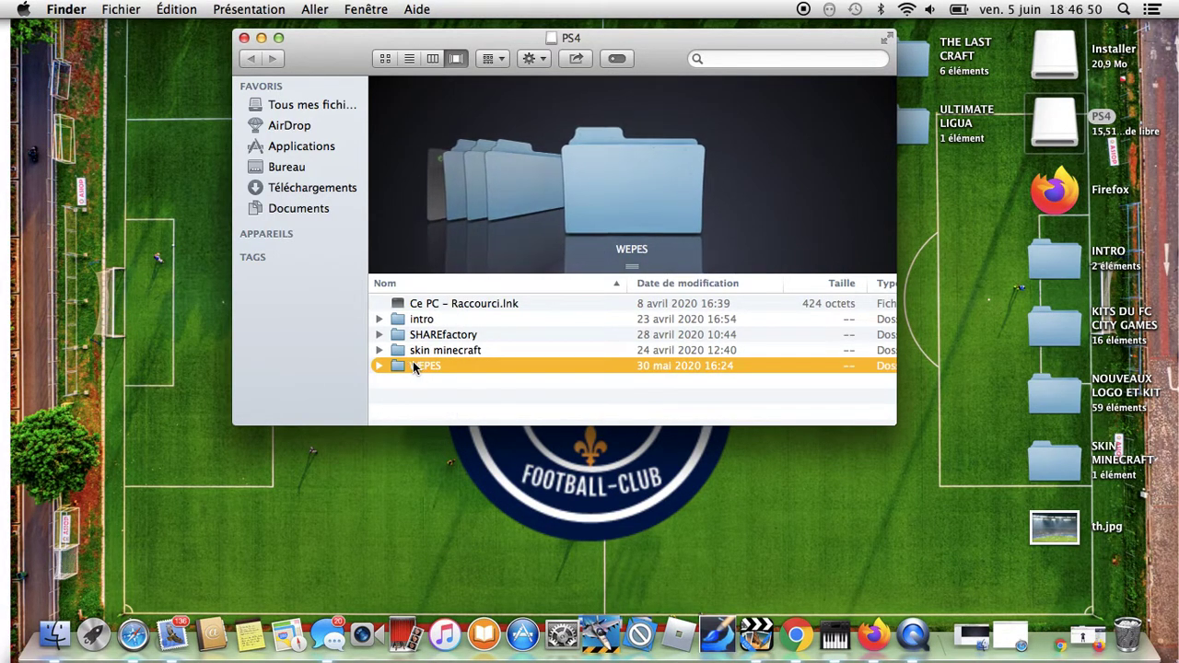
double_click(447, 365)
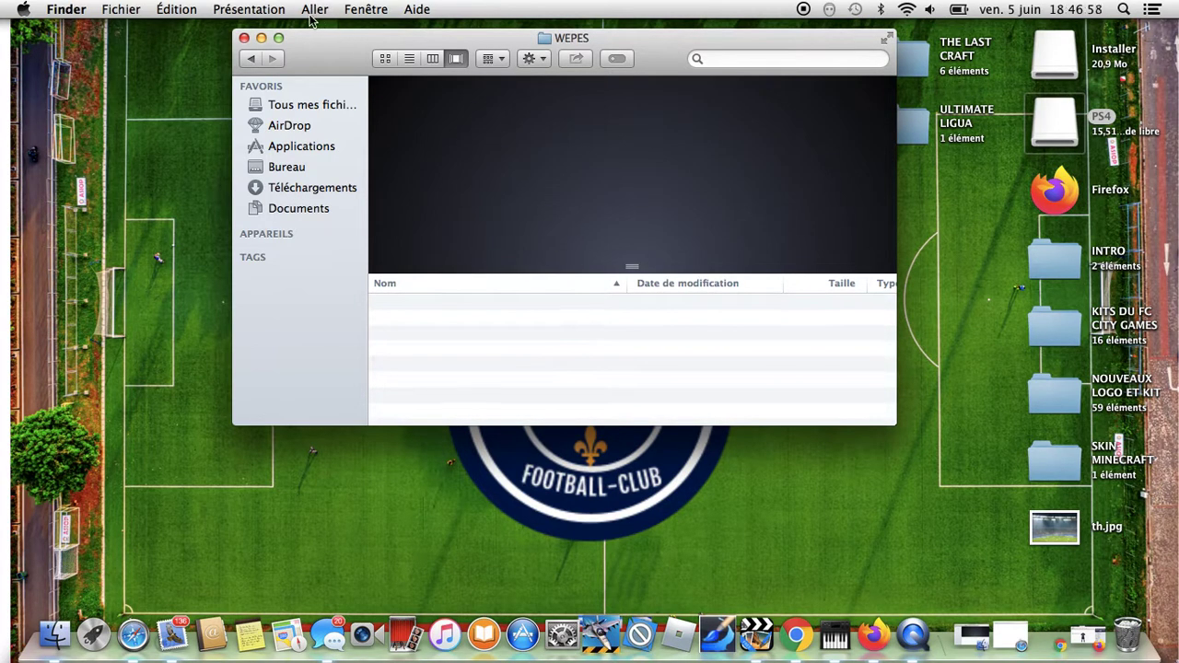
- Browse the previews of the logo and kit texture images stored in the WEPES folder
key(Down)
key(Down)
key(Down)
key(Down)
key(Down)
key(Down)
key(Down)
key(Down)
key(Down)
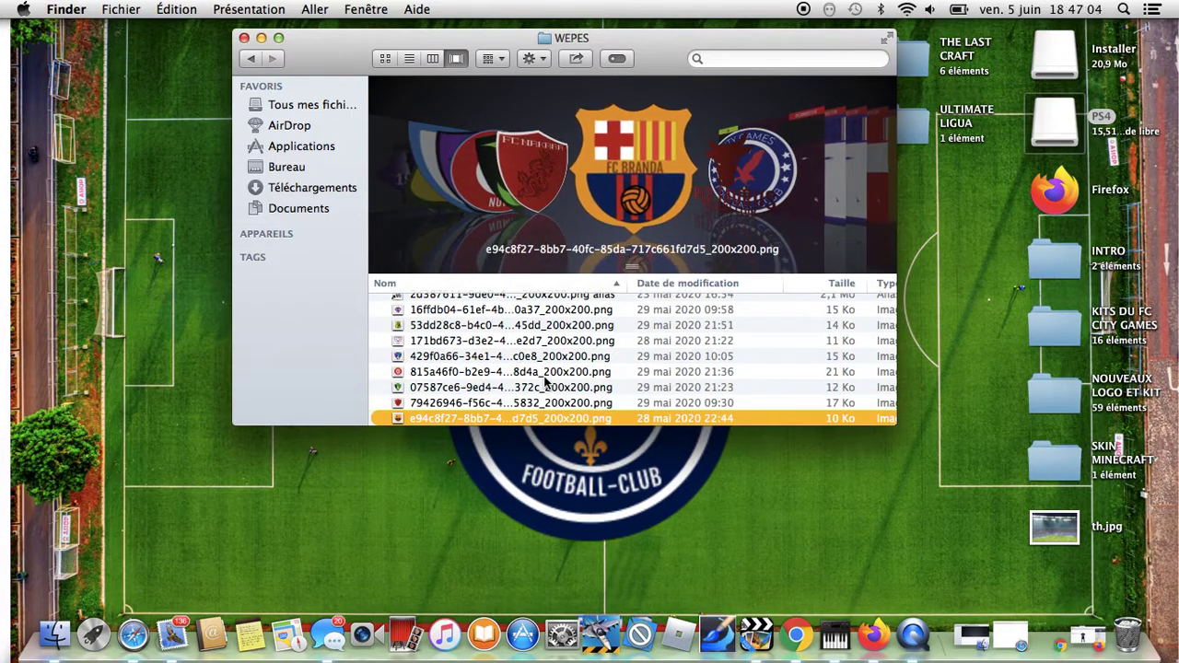
key(Down)
key(Down)
key(Down)
key(Up)
key(Up)
key(Up)
key(Up)
key(Up)
key(Up)
key(Up)
key(Up)
key(Up)
key(Up)
key(Up)
key(Down)
key(Down)
key(Down)
key(Down)
key(Down)
key(Down)
key(Down)
key(Down)
key(Down)
key(Down)
key(Down)
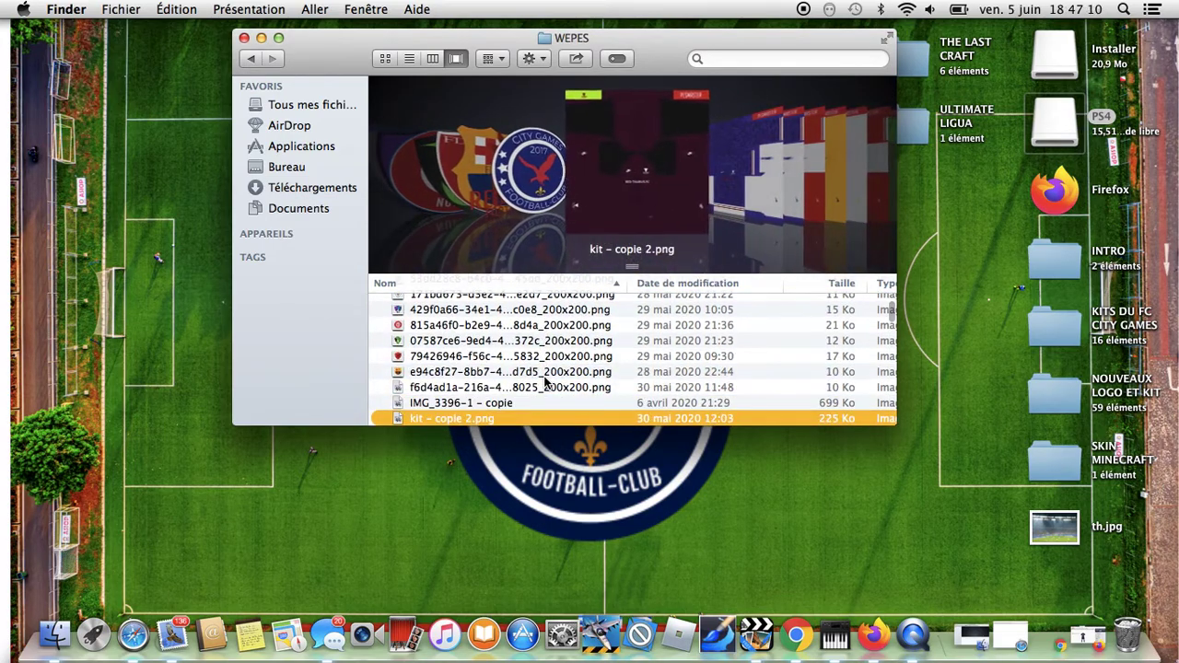
key(Down)
key(Down)
key(Down)
key(Down)
key(Down)
key(Down)
key(Down)
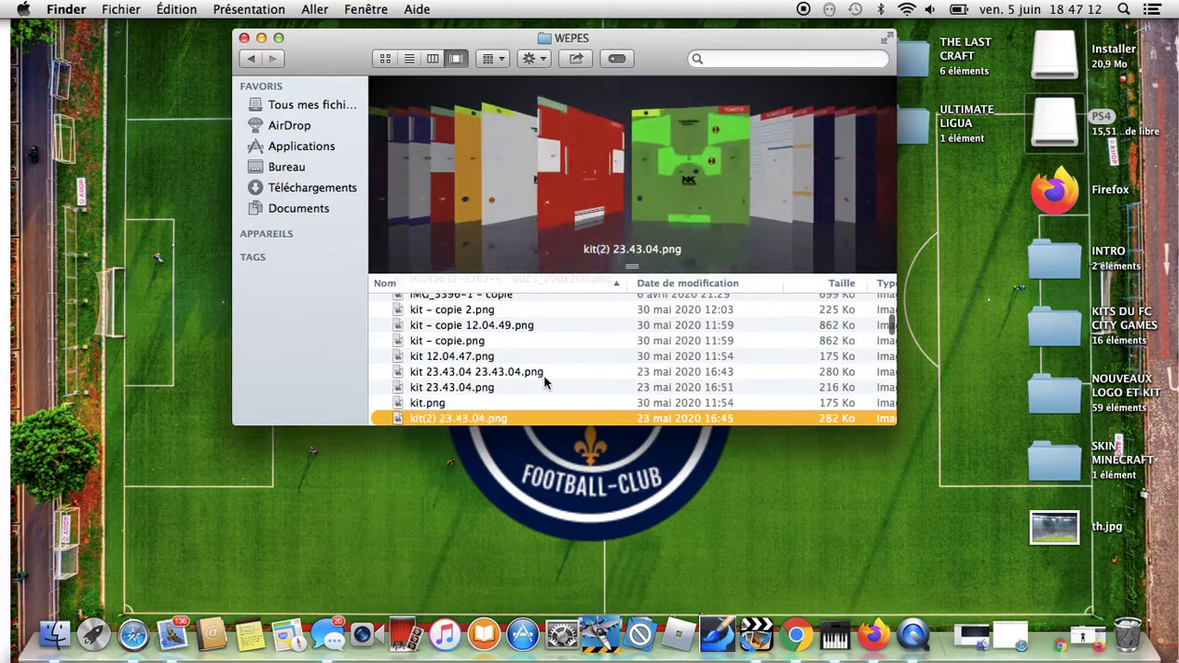
key(Down)
key(Down)
key(Down)
key(Down)
key(Down)
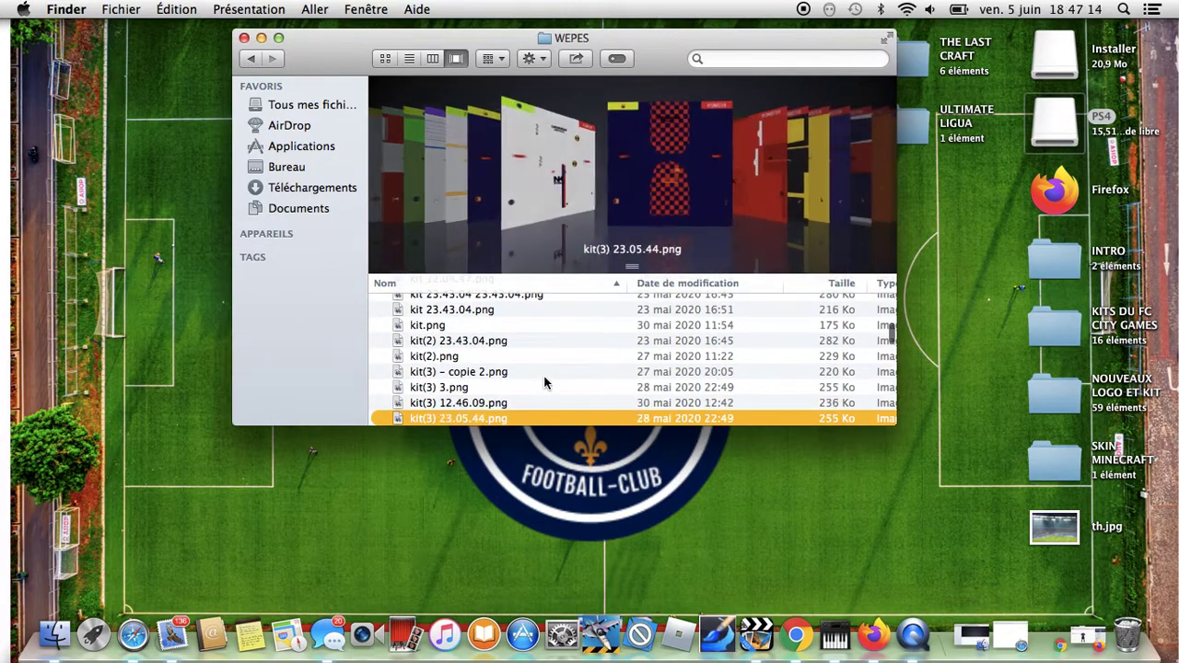
key(Down)
key(Up)
key(Up)
key(Up)
key(Up)
key(Up)
key(Up)
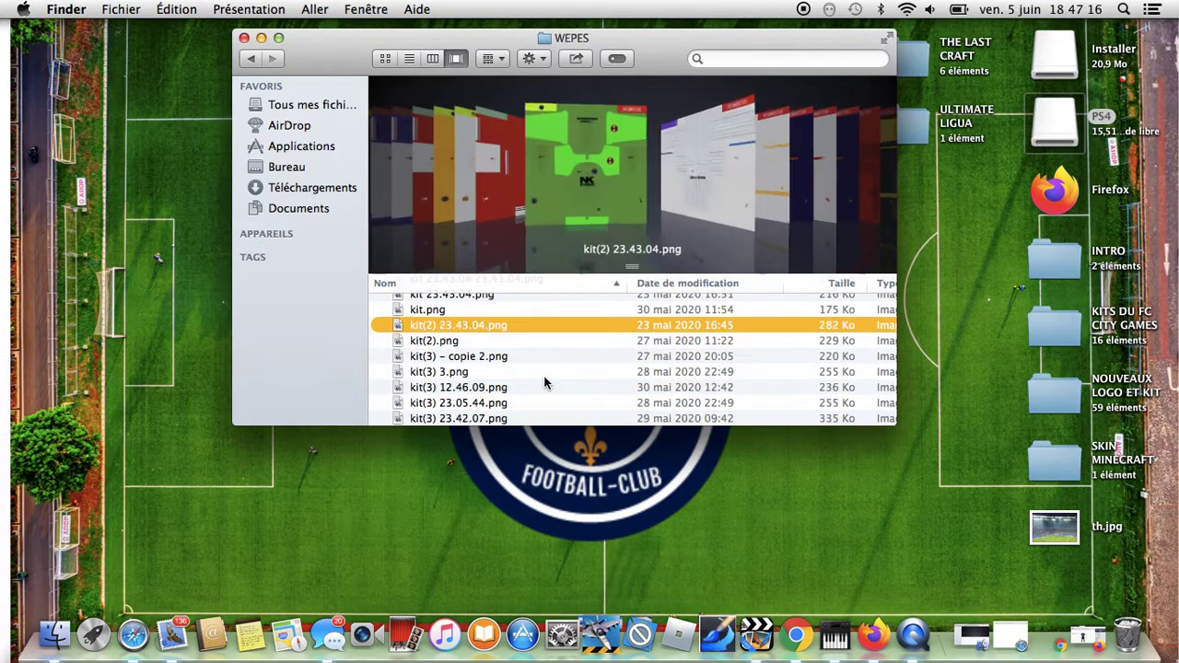
key(Up)
key(Up)
key(Up)
key(Up)
key(Down)
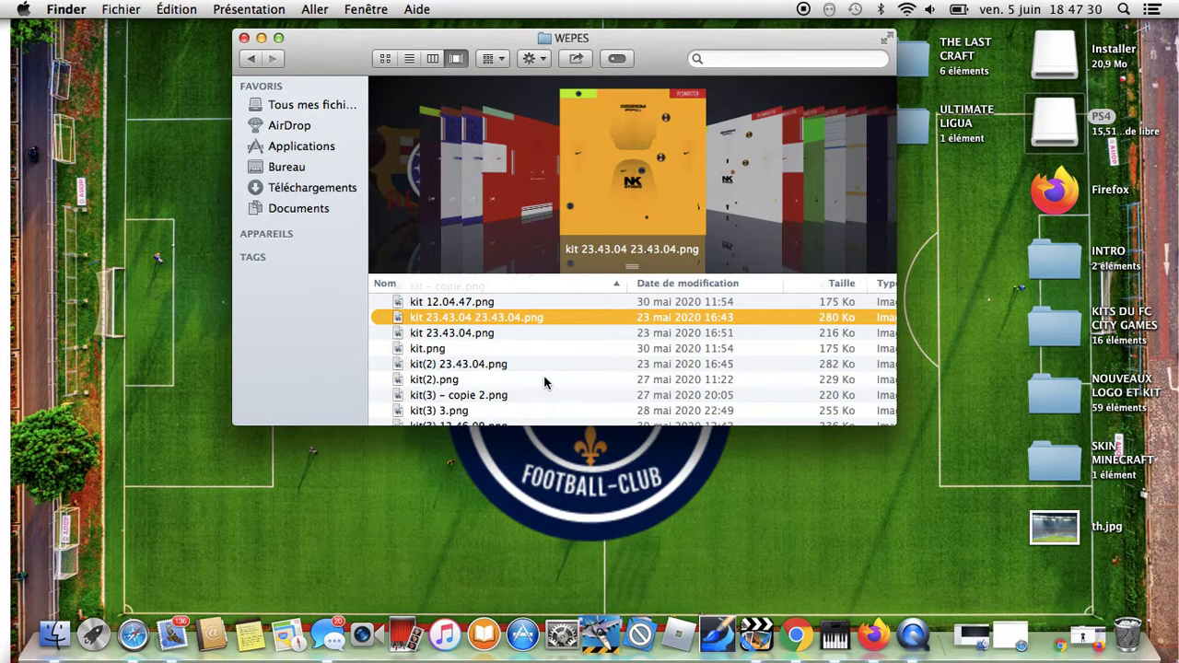
key(Up)
key(Up)
key(Up)
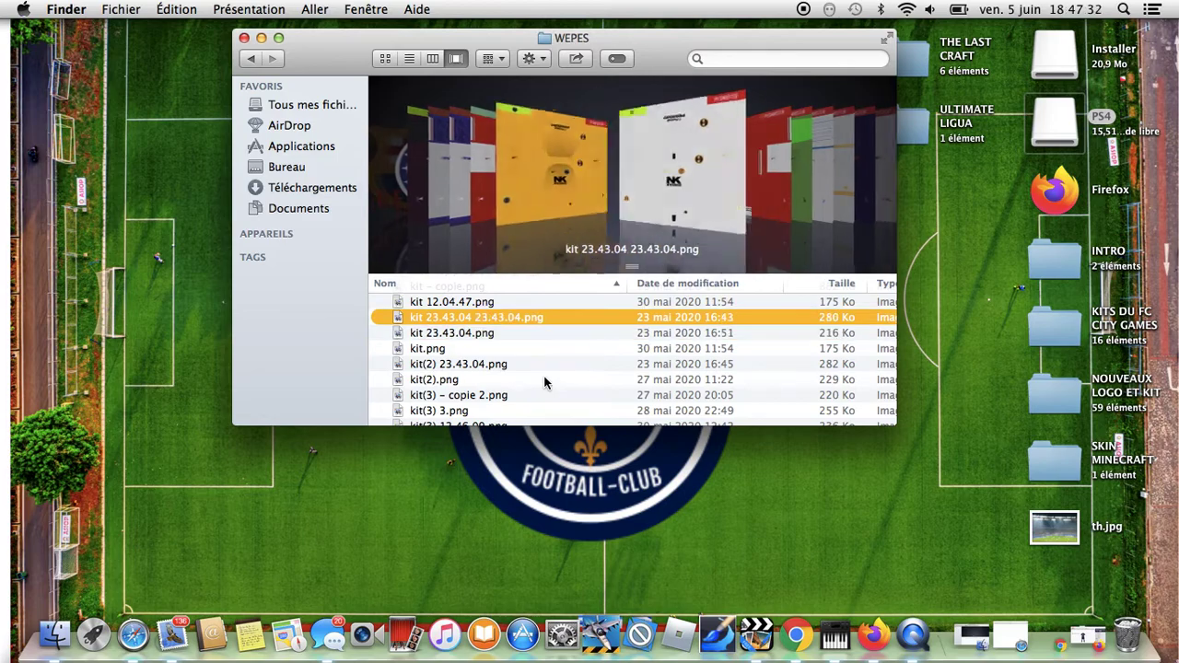
key(Up)
key(Down)
key(Down)
key(Down)
key(Down)
key(Down)
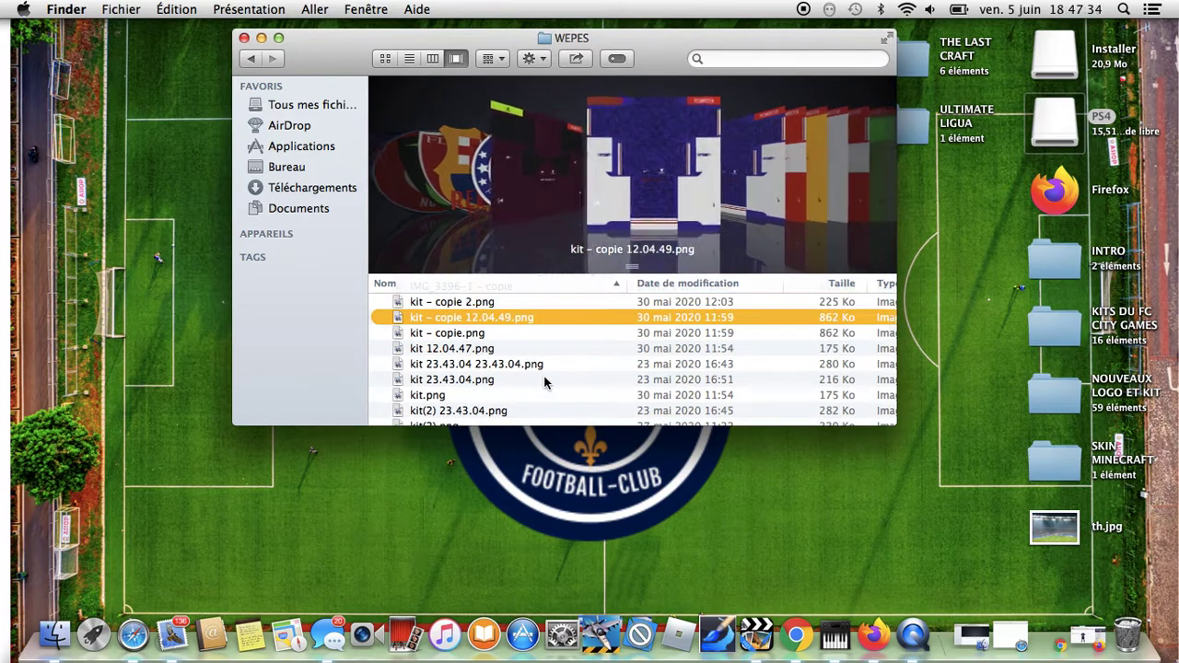
key(Down)
key(Down)
key(Down)
key(Down)
key(Down)
key(Down)
key(Down)
key(Down)
key(Down)
key(Down)
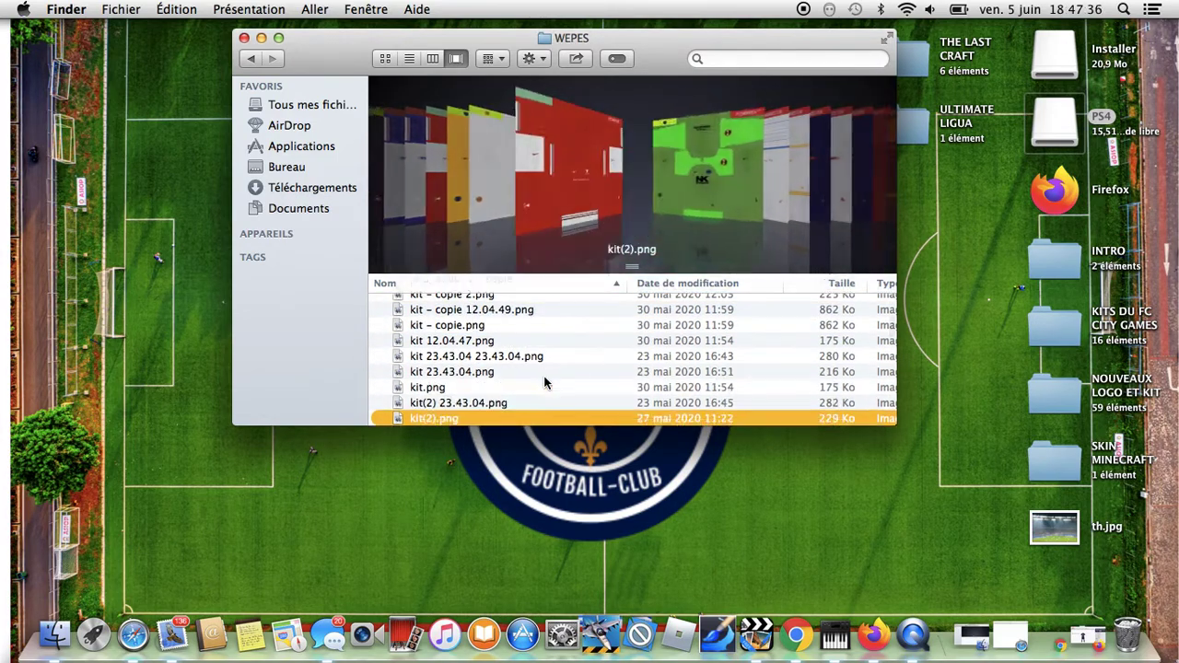
key(Down)
key(Down)
key(Down)
key(Down)
key(Down)
key(Down)
key(Down)
key(Down)
key(Down)
key(Down)
key(Down)
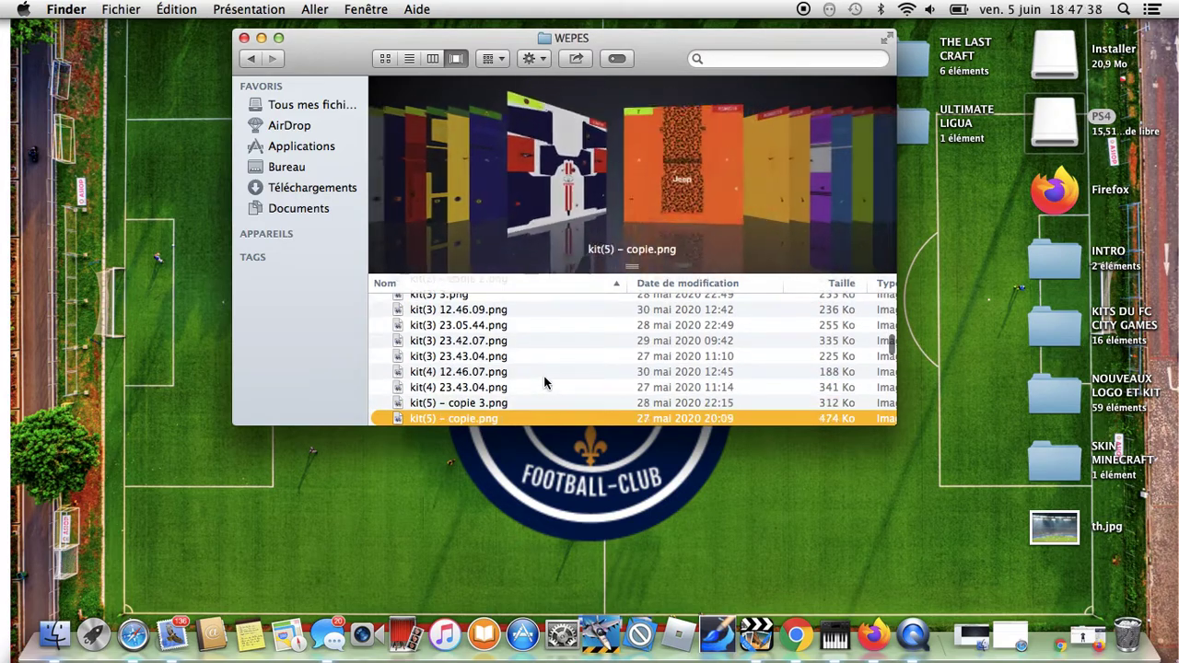
key(Down)
key(Down)
key(Down)
key(Down)
key(Down)
key(Down)
key(Down)
key(Down)
key(Down)
key(Down)
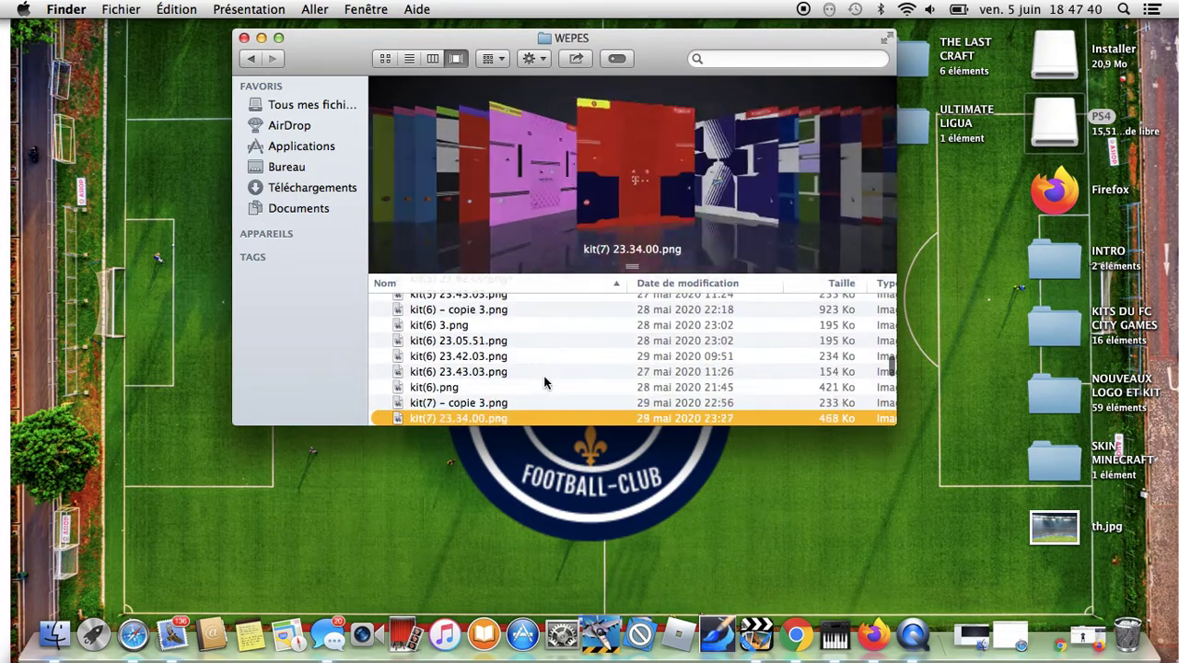
key(Down)
key(Down)
key(Down)
key(Down)
key(Down)
key(Down)
key(Down)
key(Down)
key(Down)
key(Down)
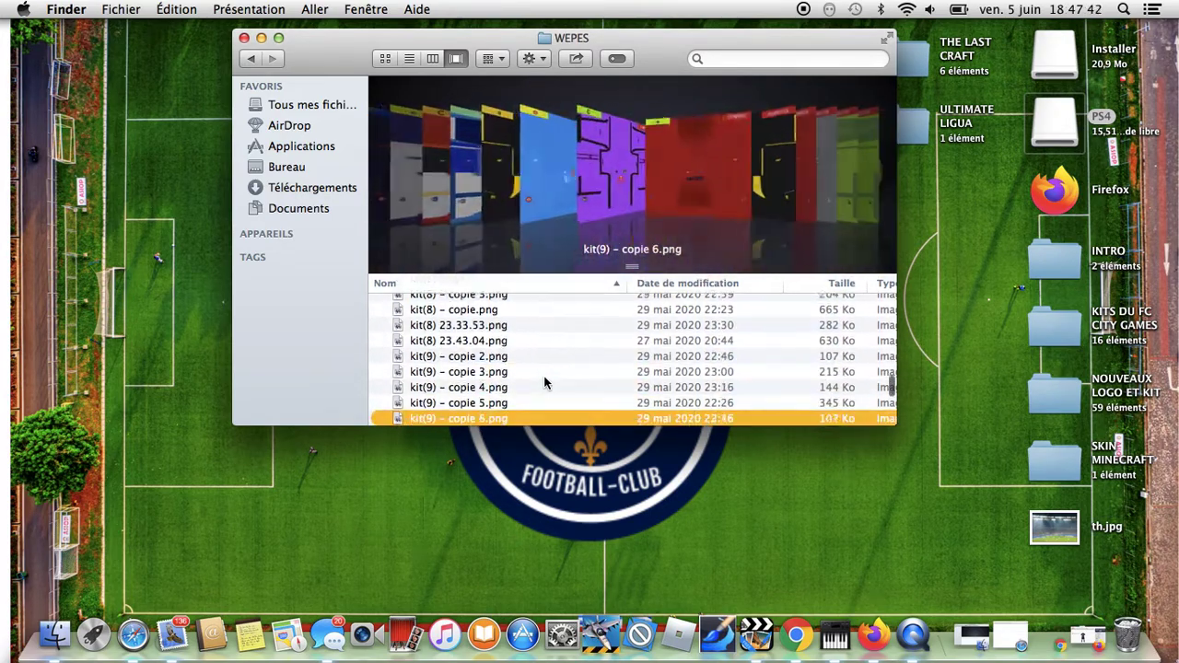
- Find MAILLOT DOMICILE.png in the WEPES folder, open it to examine the kit texture, and close the image
key(Up)
key(Down)
key(Down)
key(Down)
key(Down)
key(Down)
key(Down)
key(Down)
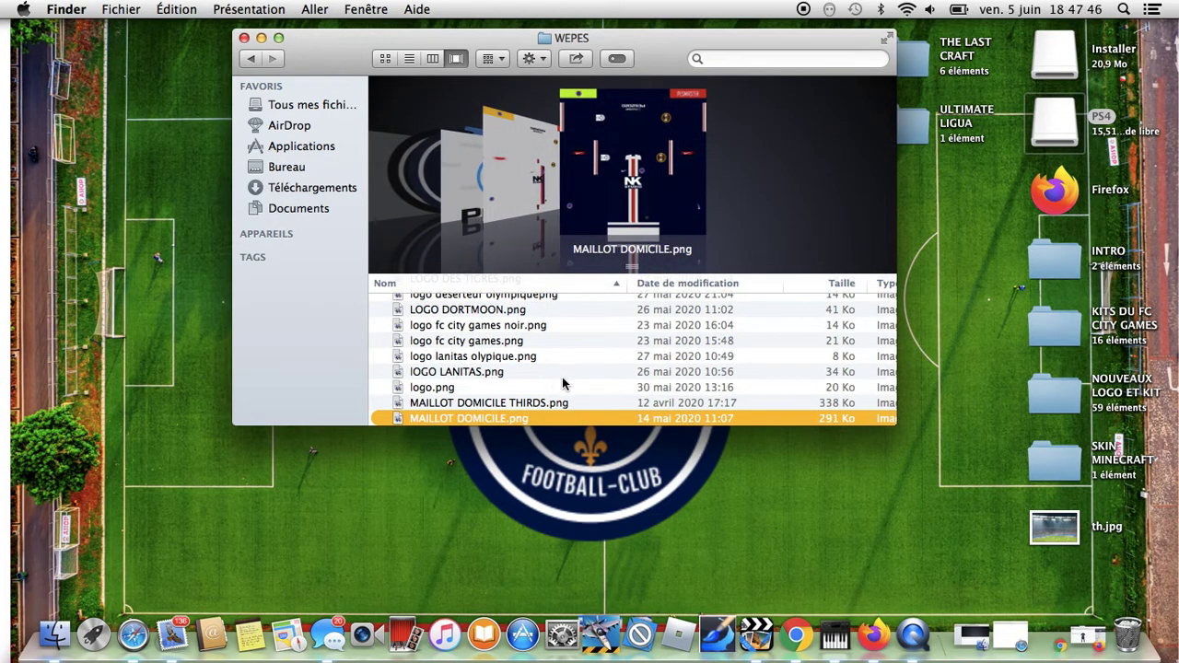
double_click(561, 419)
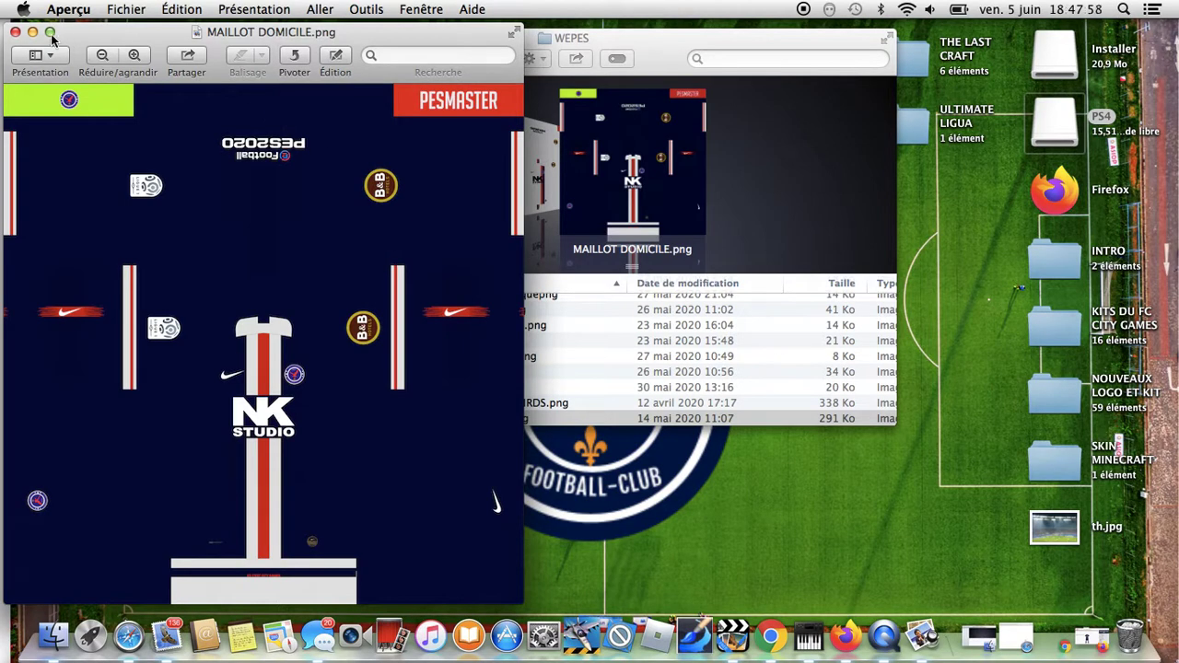
click(15, 31)
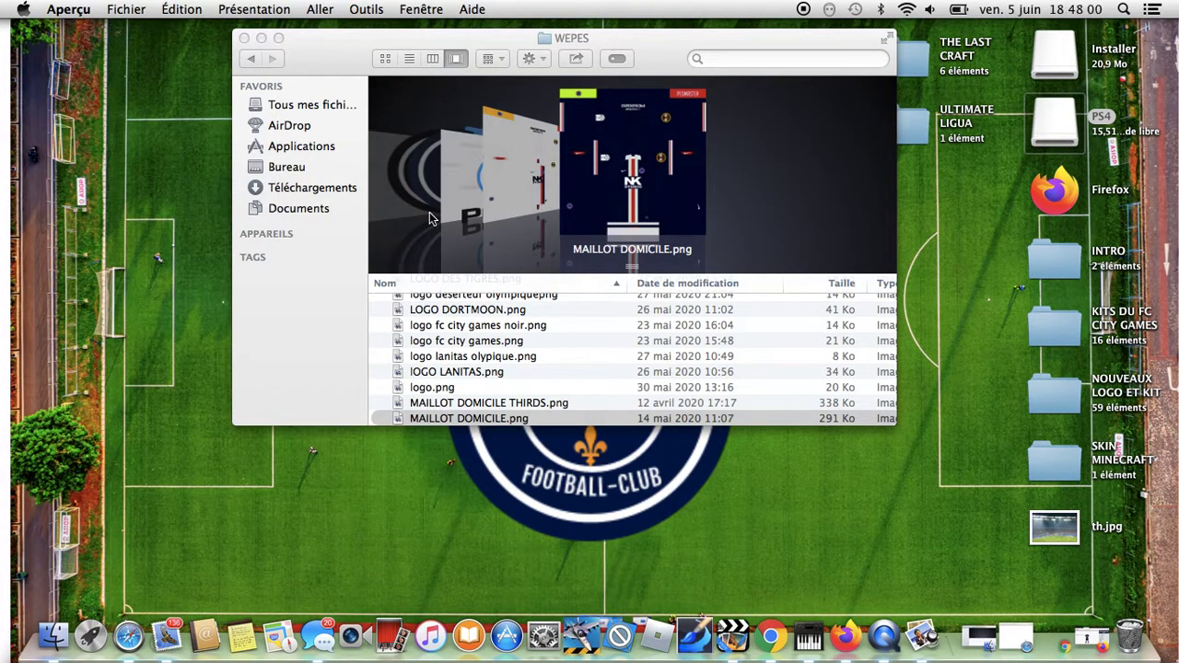
- Open MAILLOT DOMICILE THIRDS.png from the WEPES folder to examine the white third kit texture, and close the image
click(556, 414)
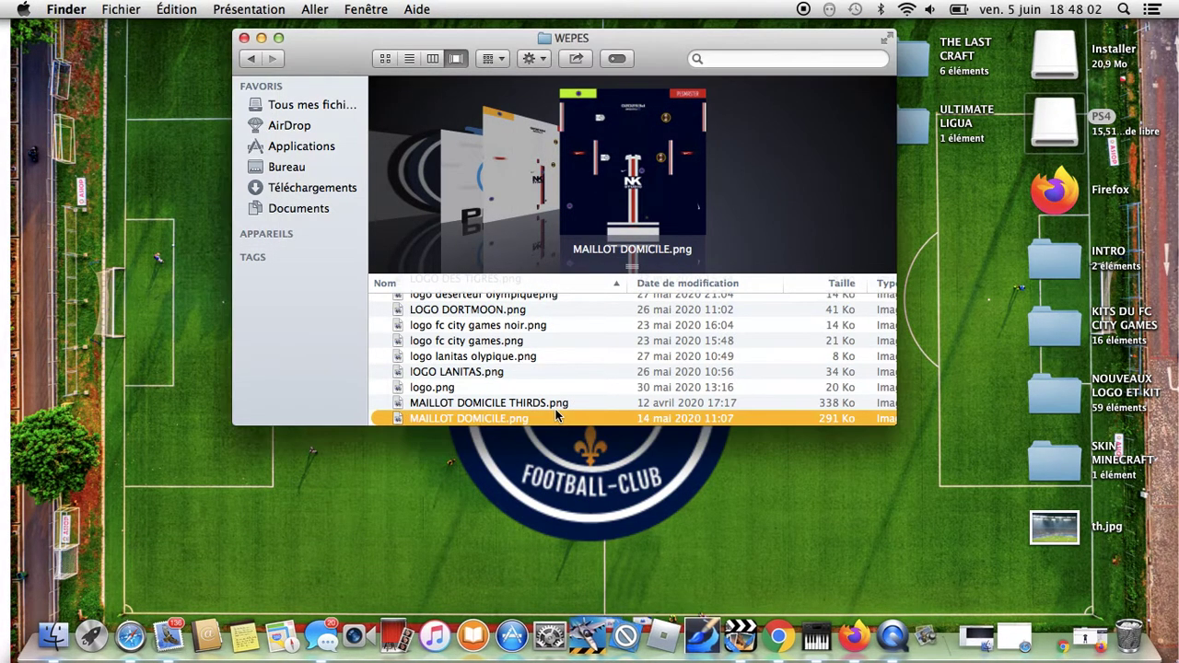
key(Up)
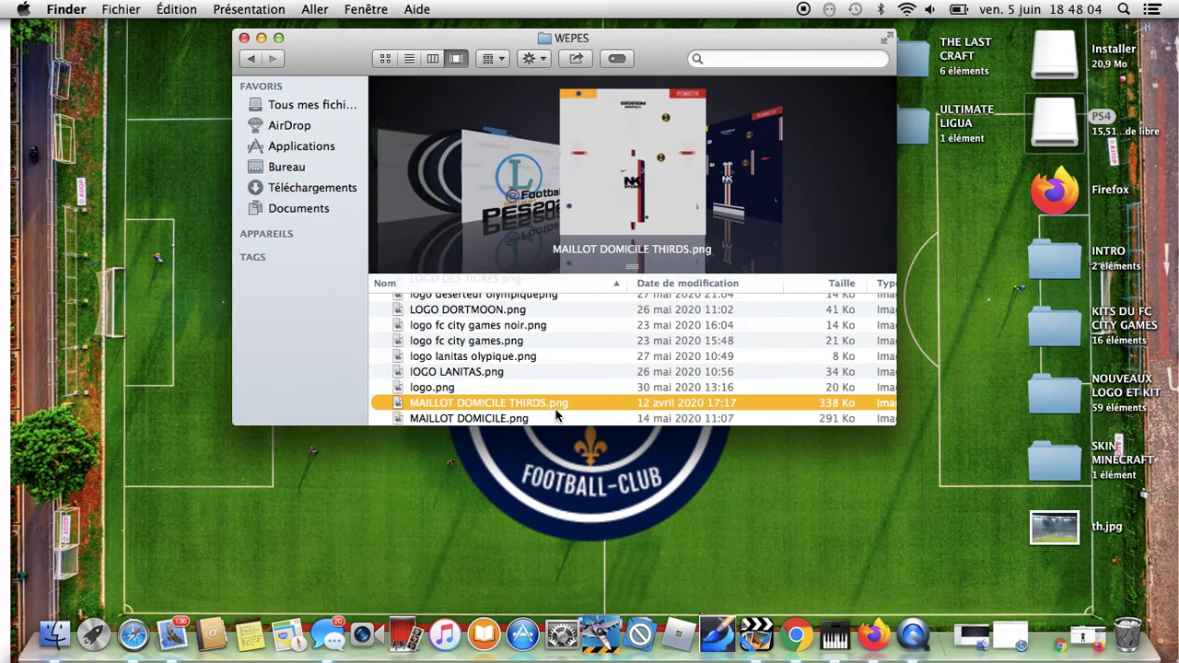
double_click(535, 405)
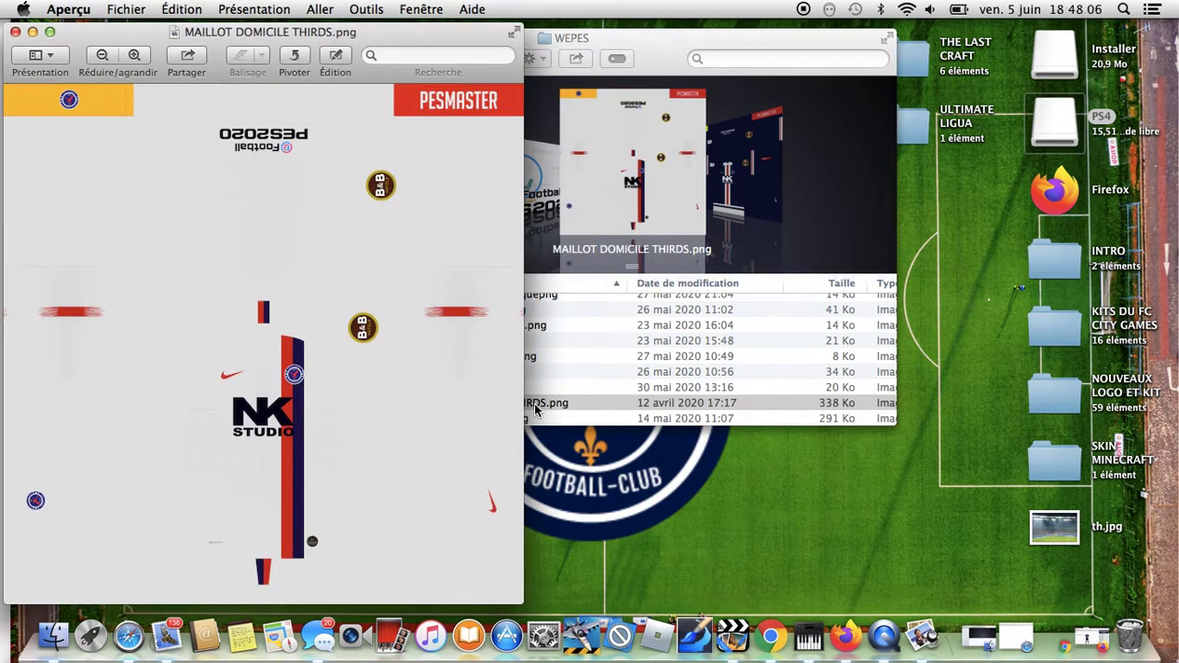
click(14, 31)
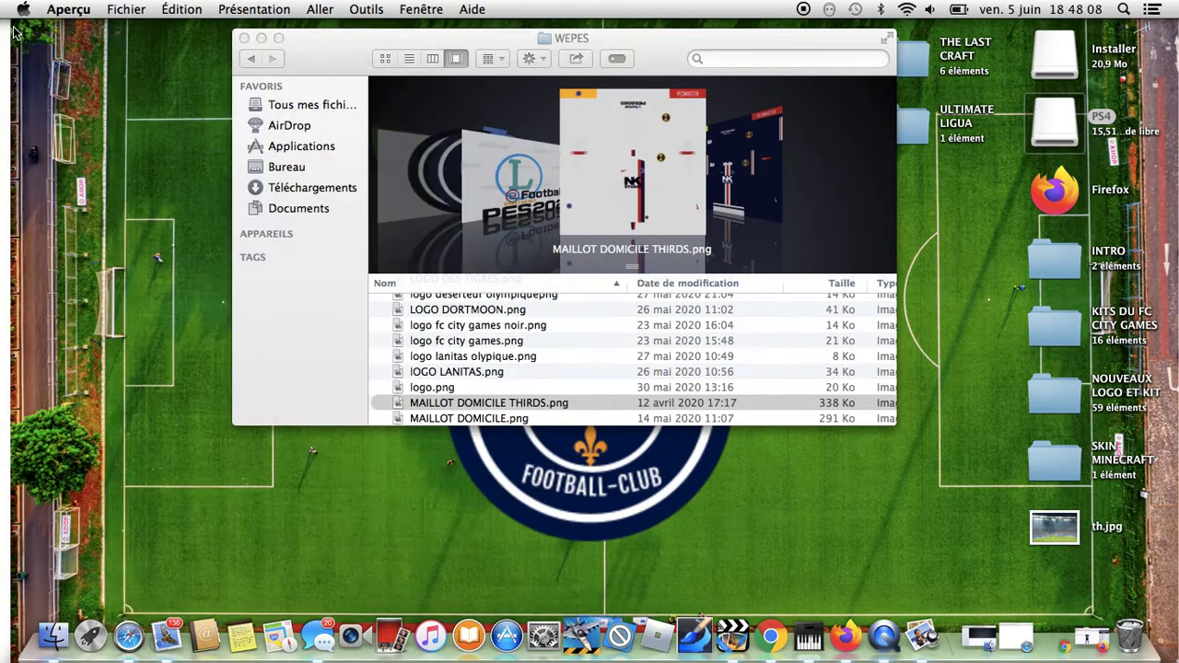
- Browse back through the WEPES previews to kit 23.43.04.png, open it to examine the kit texture, and close the image
click(477, 406)
key(Up)
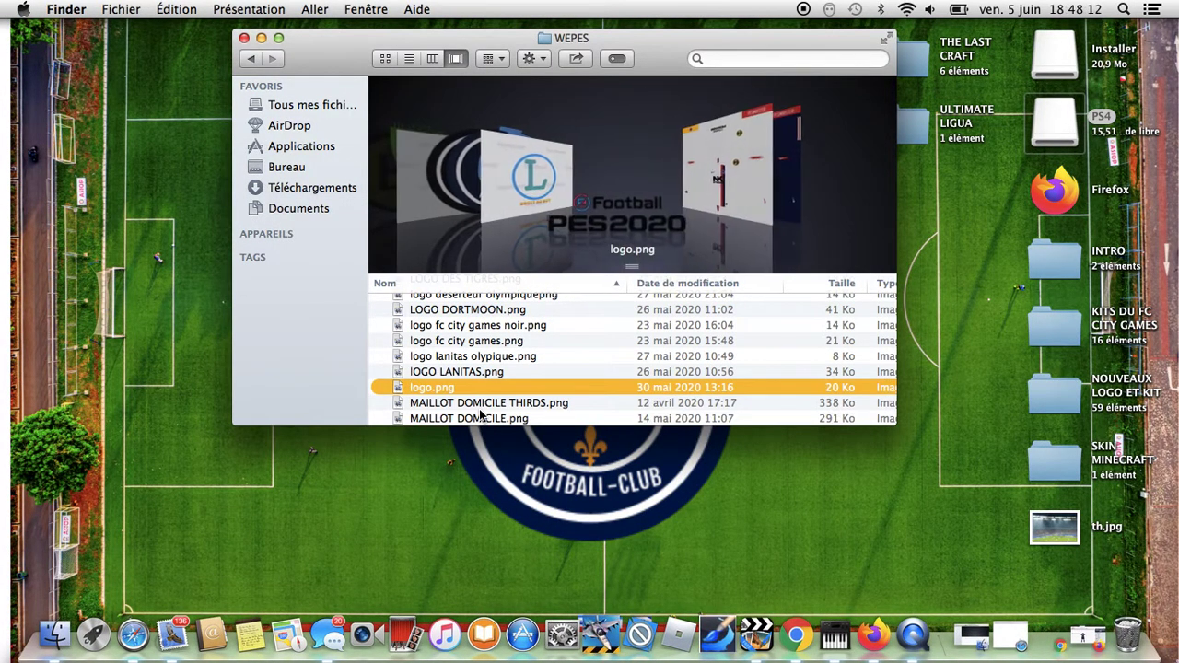
key(Up)
key(Up)
key(Up)
key(Up)
key(Up)
key(Up)
key(Up)
key(Up)
key(Up)
key(Up)
key(Up)
key(Up)
key(Up)
key(Up)
key(Up)
key(Up)
key(Up)
key(Up)
key(Up)
key(Up)
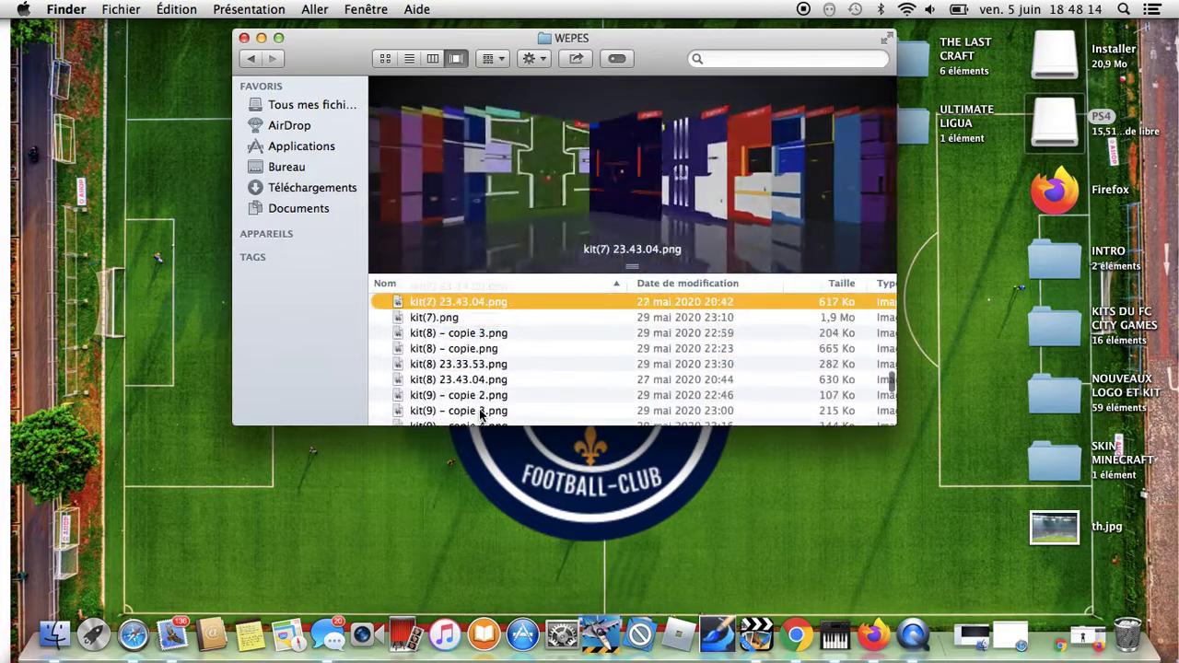
key(Up)
key(Up)
key(Up)
key(Up)
key(Up)
key(Up)
key(Up)
key(Up)
key(Up)
key(Up)
key(Up)
key(Up)
key(Up)
key(Up)
key(Up)
key(Up)
key(Up)
key(Up)
key(Up)
key(Up)
key(Up)
key(Up)
key(Up)
key(Up)
key(Down)
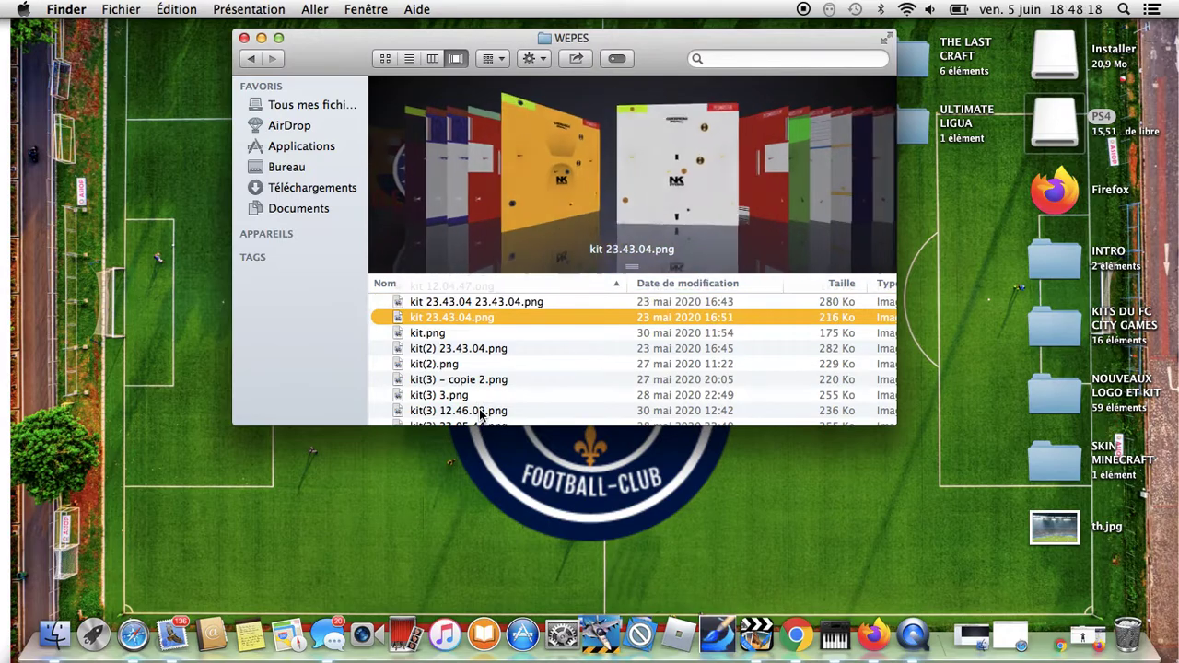
double_click(440, 318)
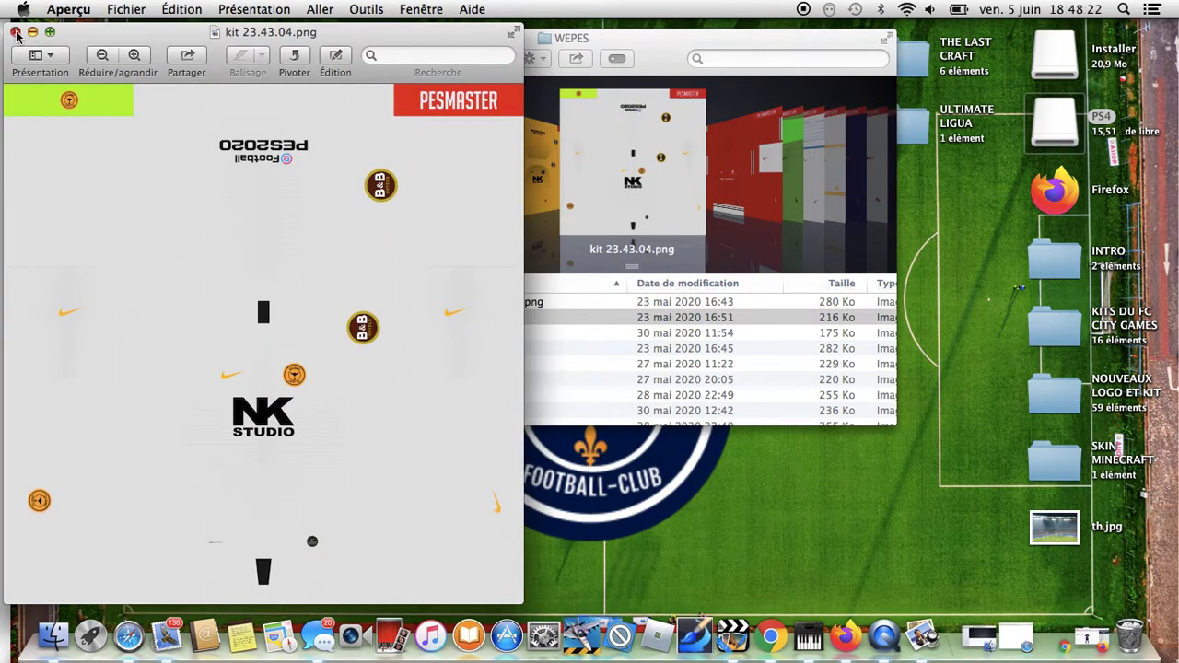
click(15, 32)
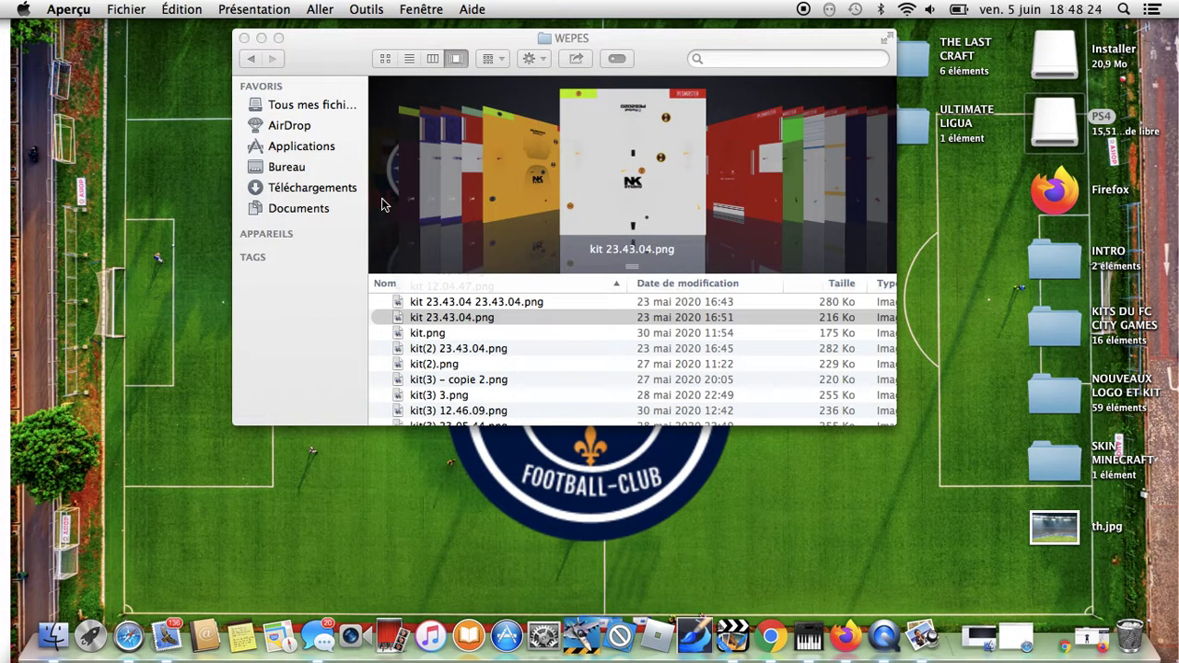
- Browse the previews from kit 23.43.04.png back to the club logo images in the WEPES folder
click(531, 315)
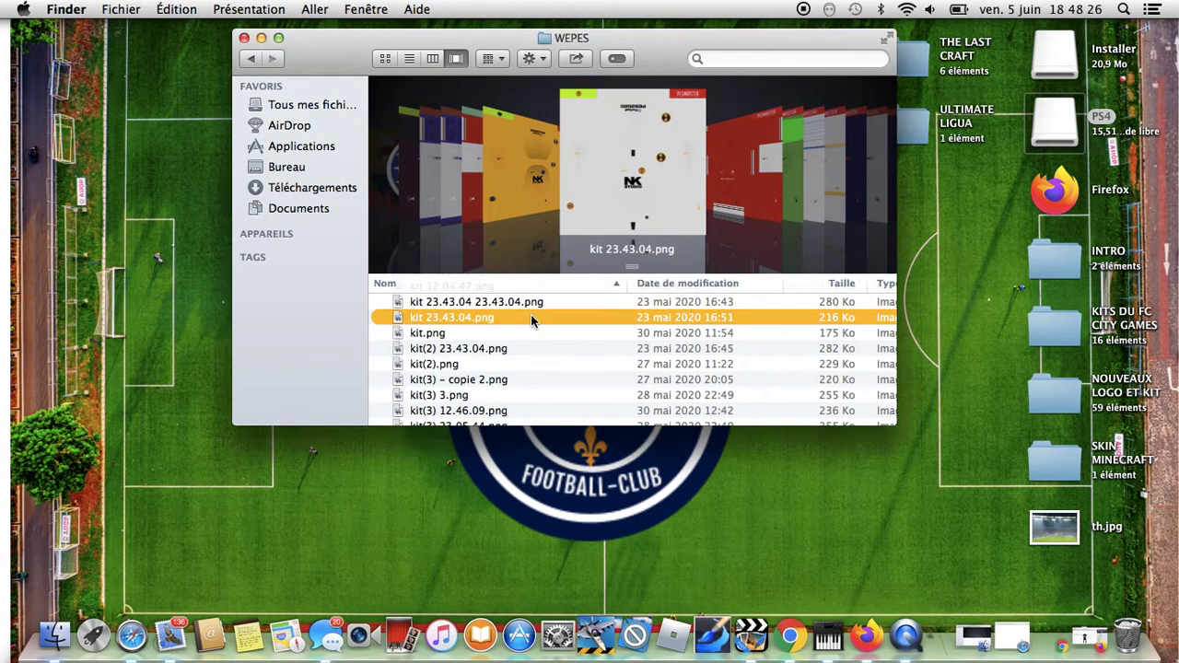
key(Down)
key(Up)
key(Up)
key(Up)
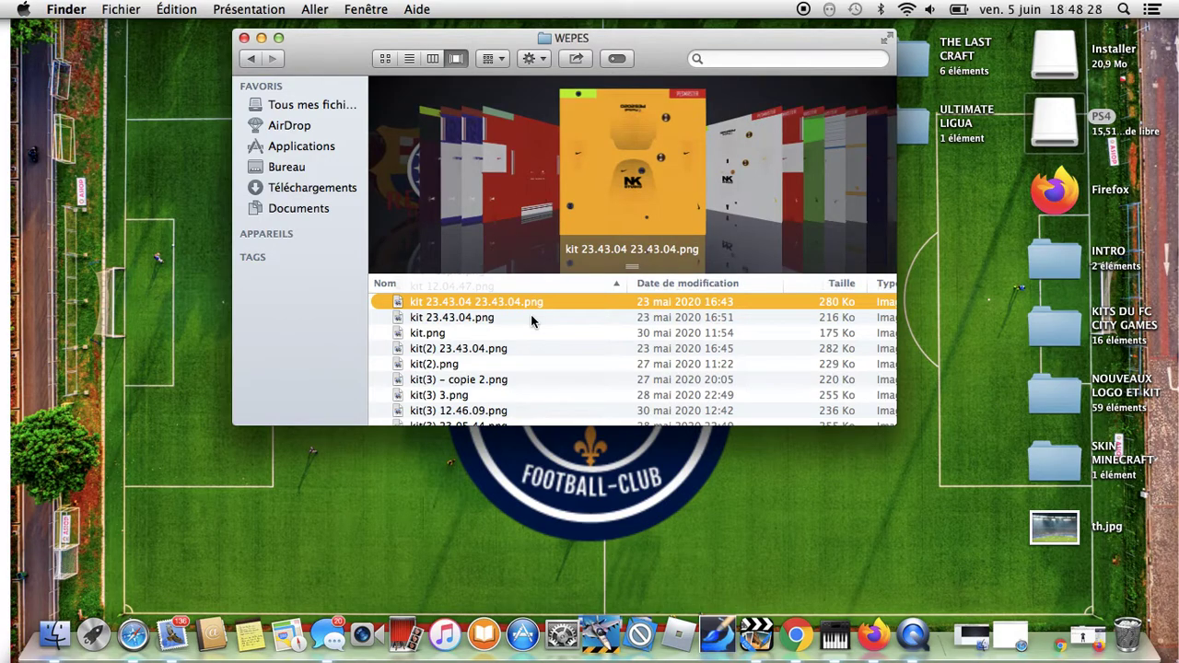
key(Up)
key(Up)
key(Up)
key(Up)
key(Up)
key(Up)
key(Up)
key(Up)
key(Up)
key(Up)
key(Up)
key(Up)
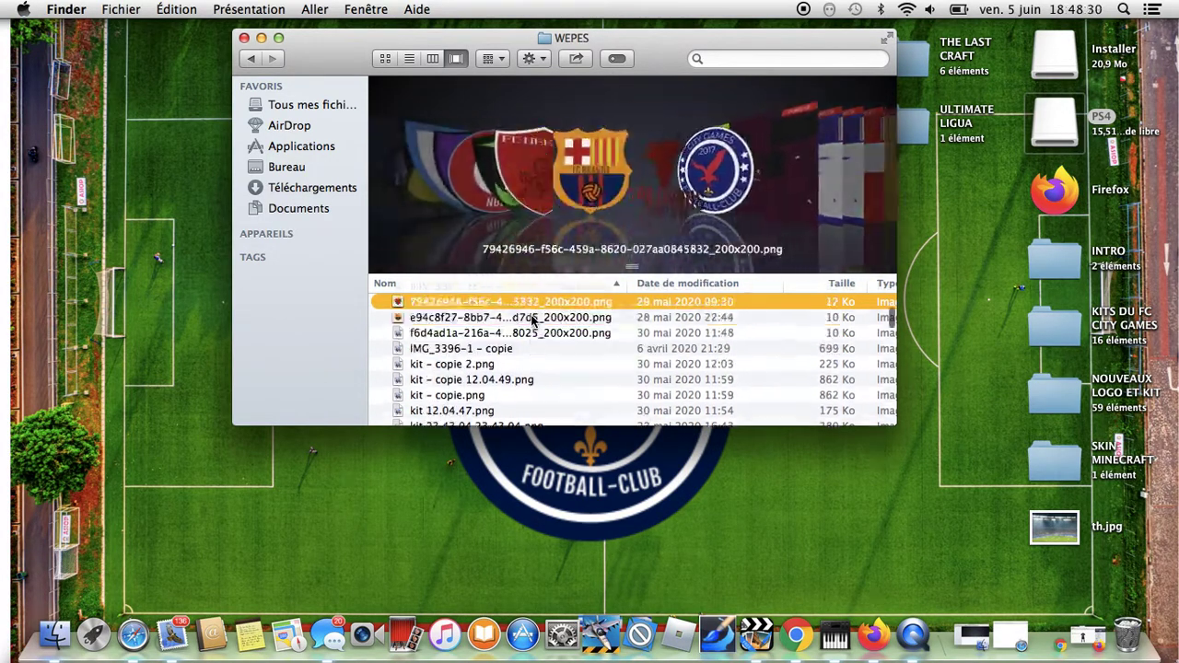
- Browse forward to kit(3) 12.46.09.png in the WEPES folder, open it to examine the texture, and close the image
key(Down)
key(Down)
key(Down)
key(Down)
key(Down)
key(Down)
key(Down)
key(Down)
key(Down)
key(Down)
key(Down)
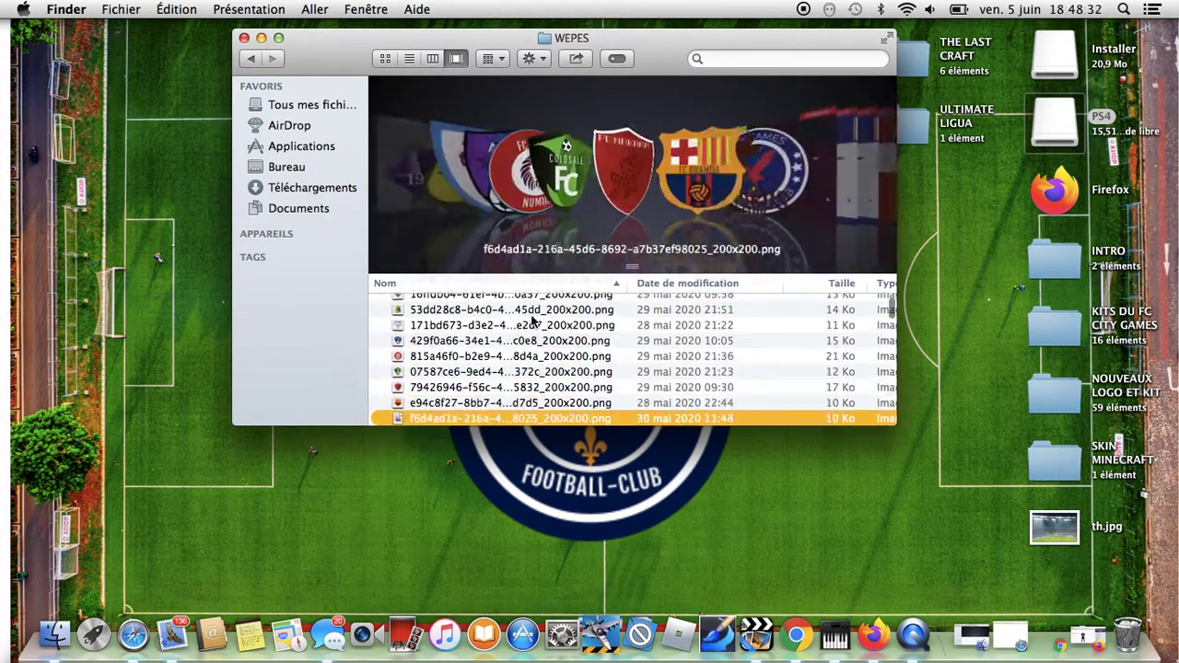
key(Down)
key(Down)
key(Down)
key(Down)
key(Down)
key(Down)
key(Down)
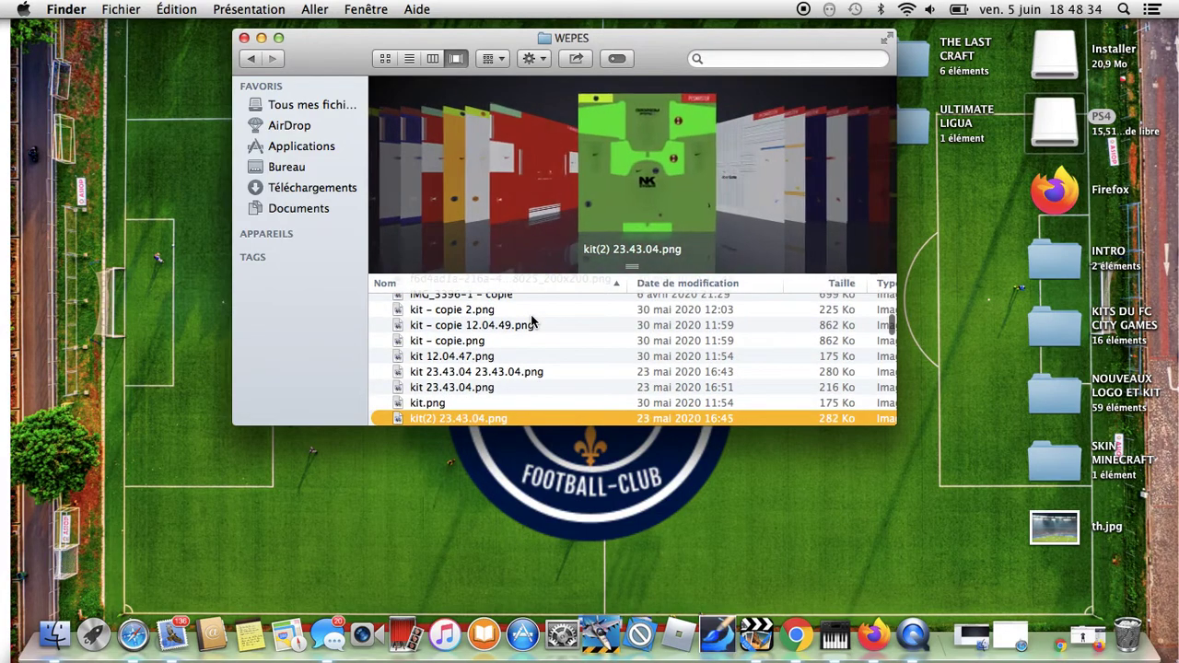
key(Down)
key(Down)
key(Down)
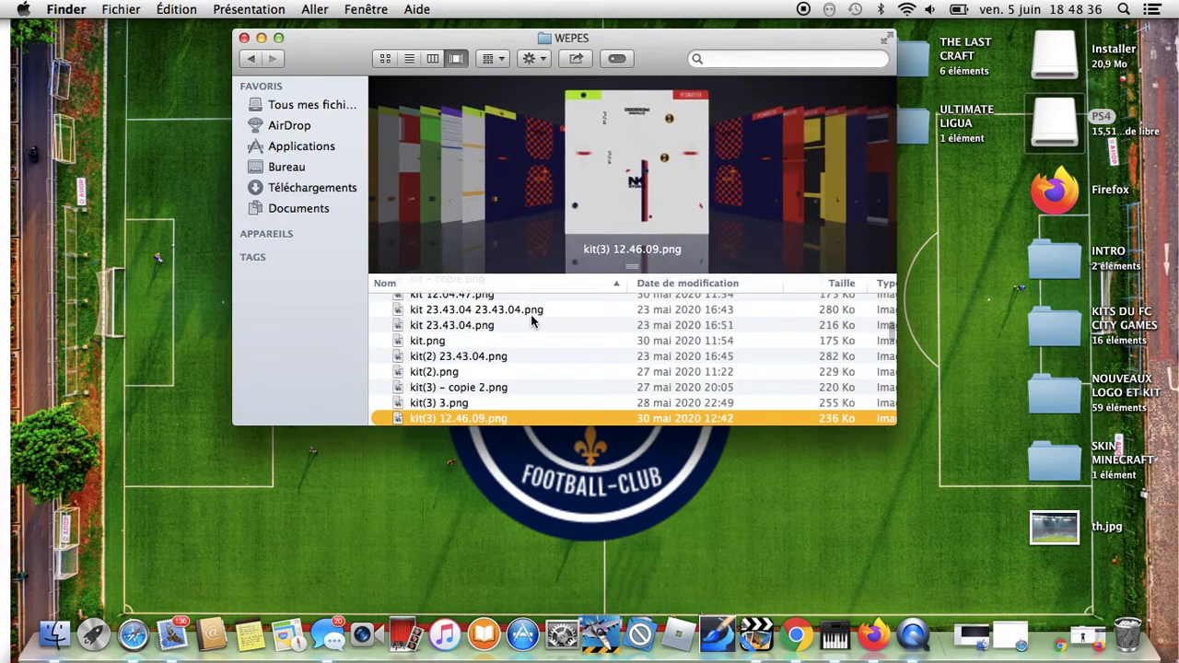
double_click(532, 418)
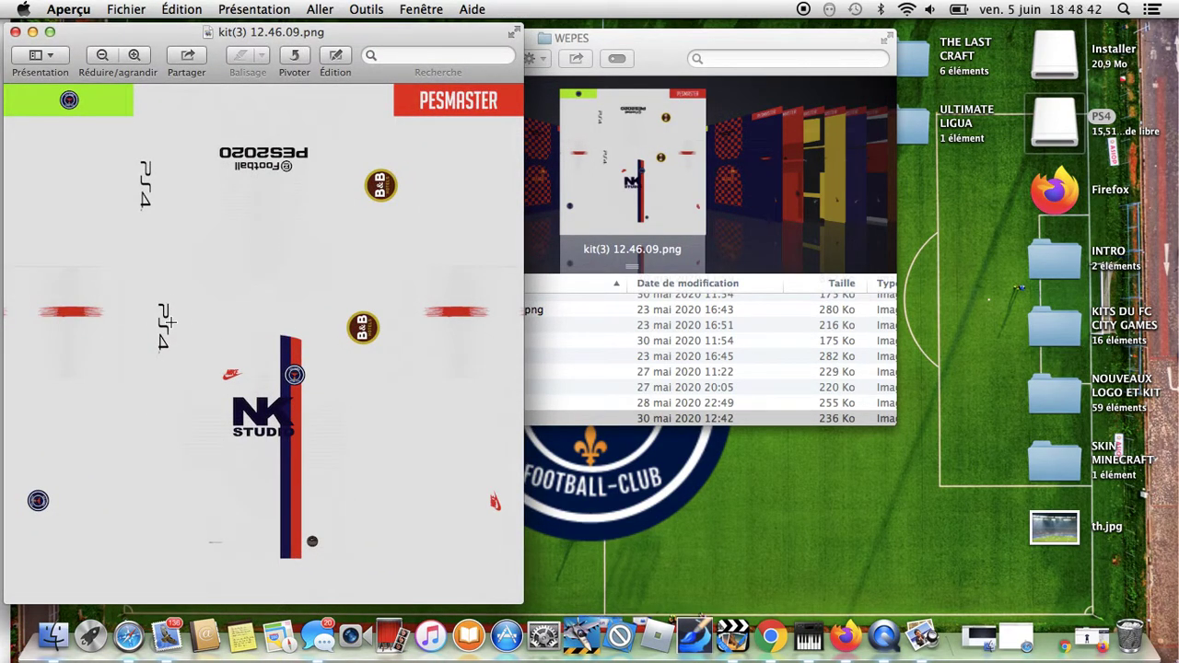
click(14, 32)
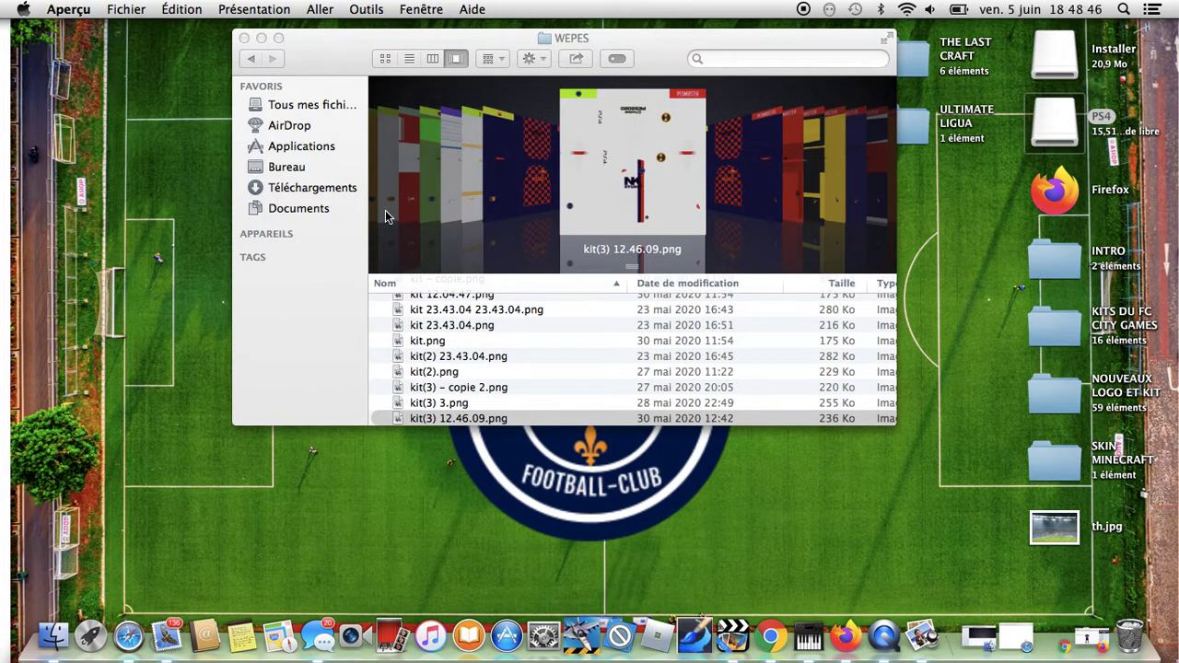
- Browse the previews of the remaining kit textures and logos in the WEPES folder through to MAILLOT DOMICILE.png
click(553, 420)
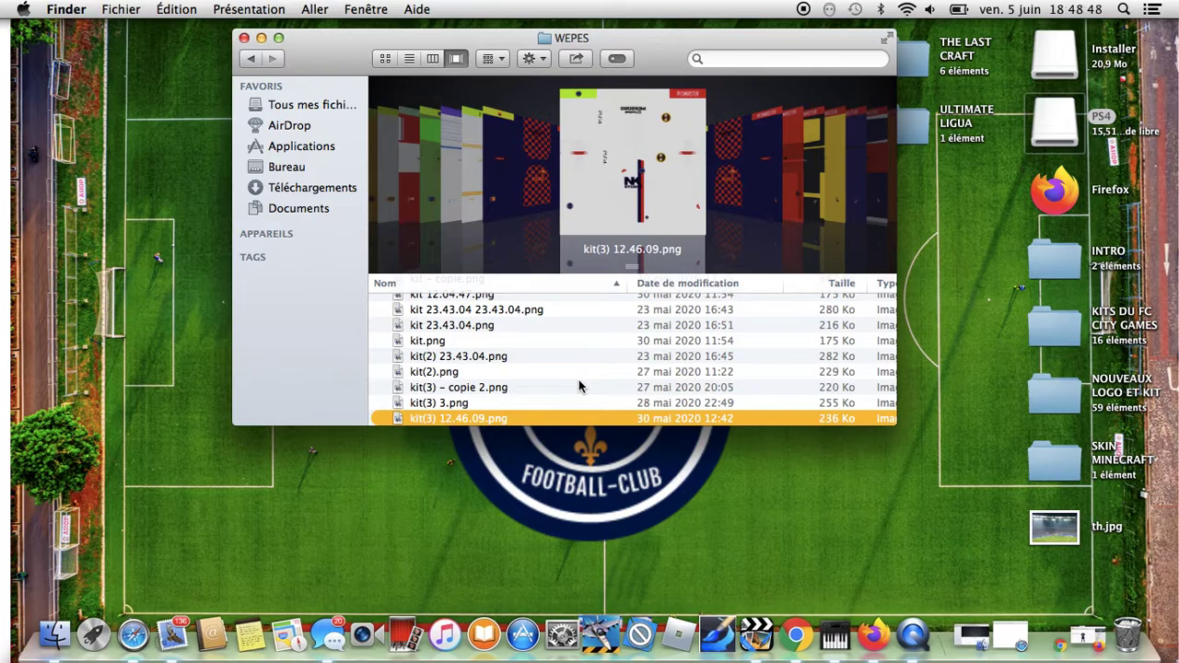
key(Down)
key(Down)
key(Down)
key(Down)
key(Down)
key(Down)
key(Down)
key(Down)
key(Down)
key(Down)
key(Down)
key(Down)
key(Down)
key(Down)
key(Down)
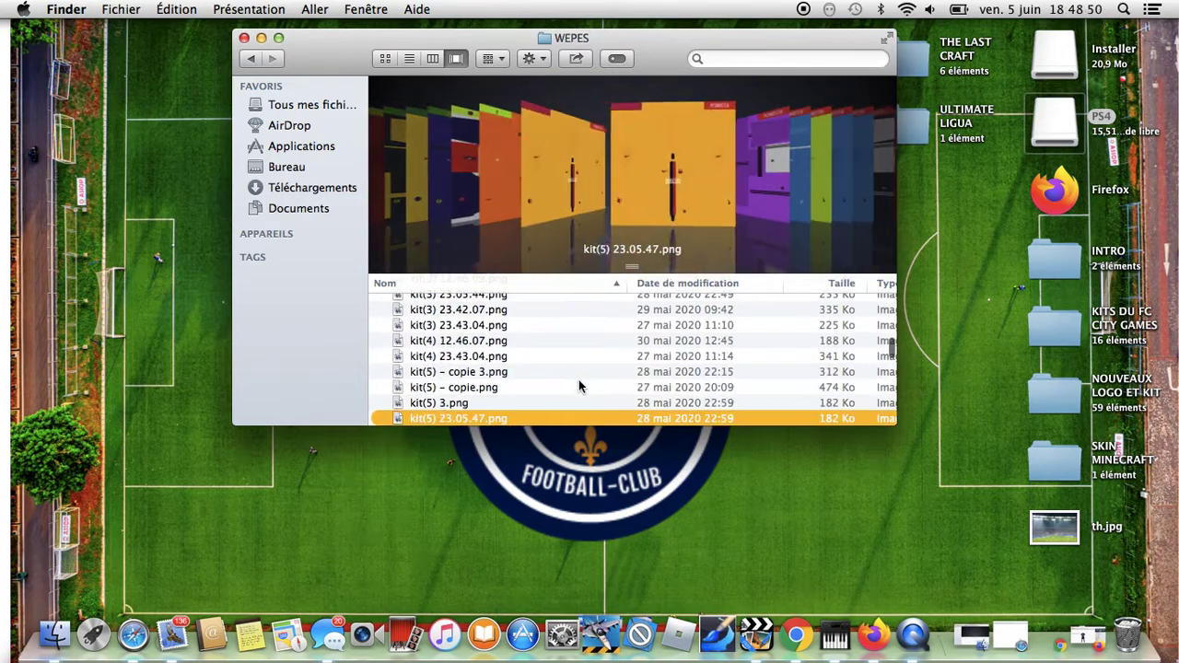
key(Down)
key(Down)
key(Down)
key(Down)
key(Down)
key(Down)
key(Down)
key(Down)
key(Down)
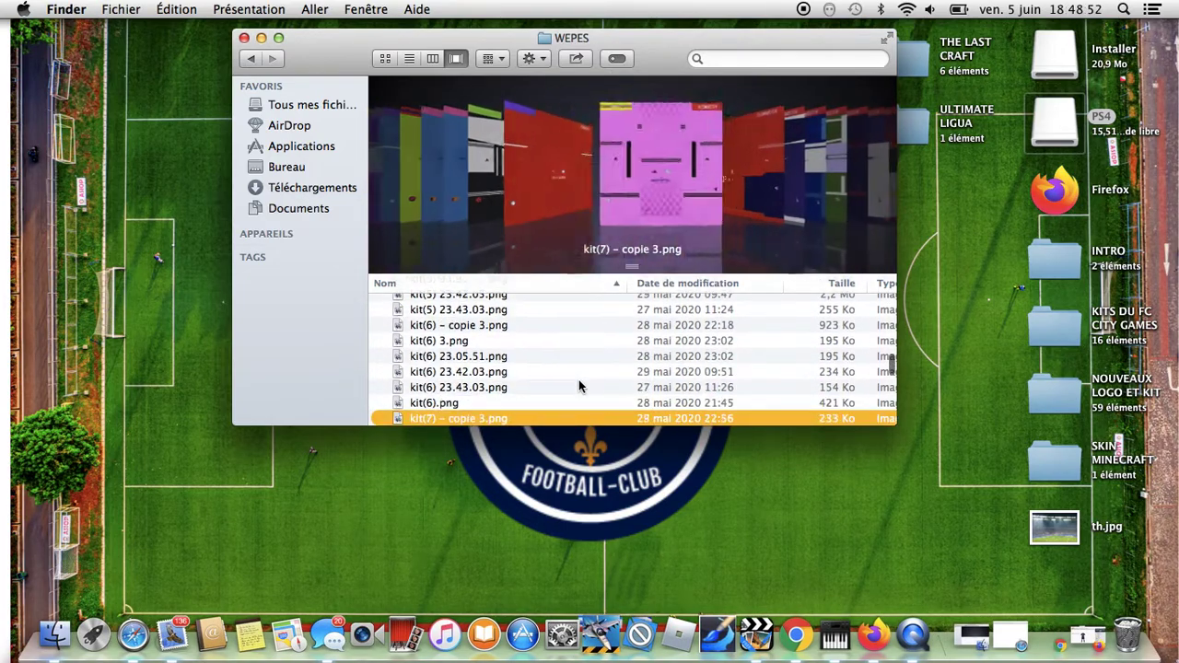
key(Down)
key(Down)
key(Down)
key(Down)
key(Down)
key(Down)
key(Down)
key(Down)
key(Down)
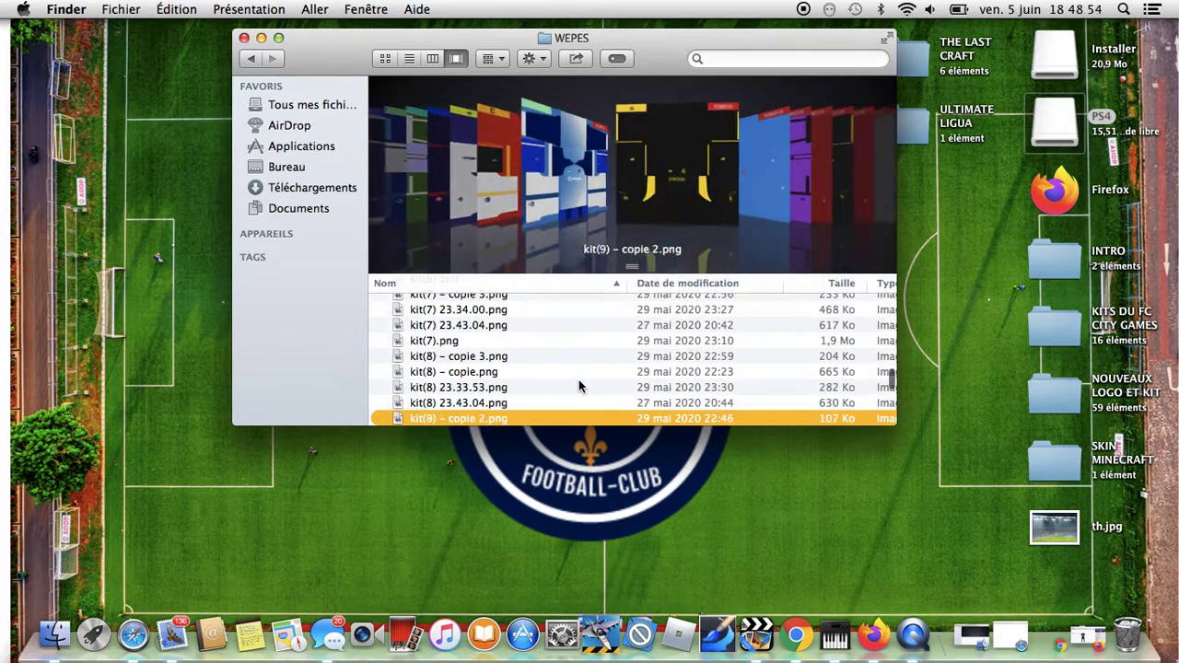
key(Down)
key(Down)
key(Down)
key(Down)
key(Down)
key(Down)
key(Down)
key(Down)
key(Down)
key(Down)
key(Down)
key(Down)
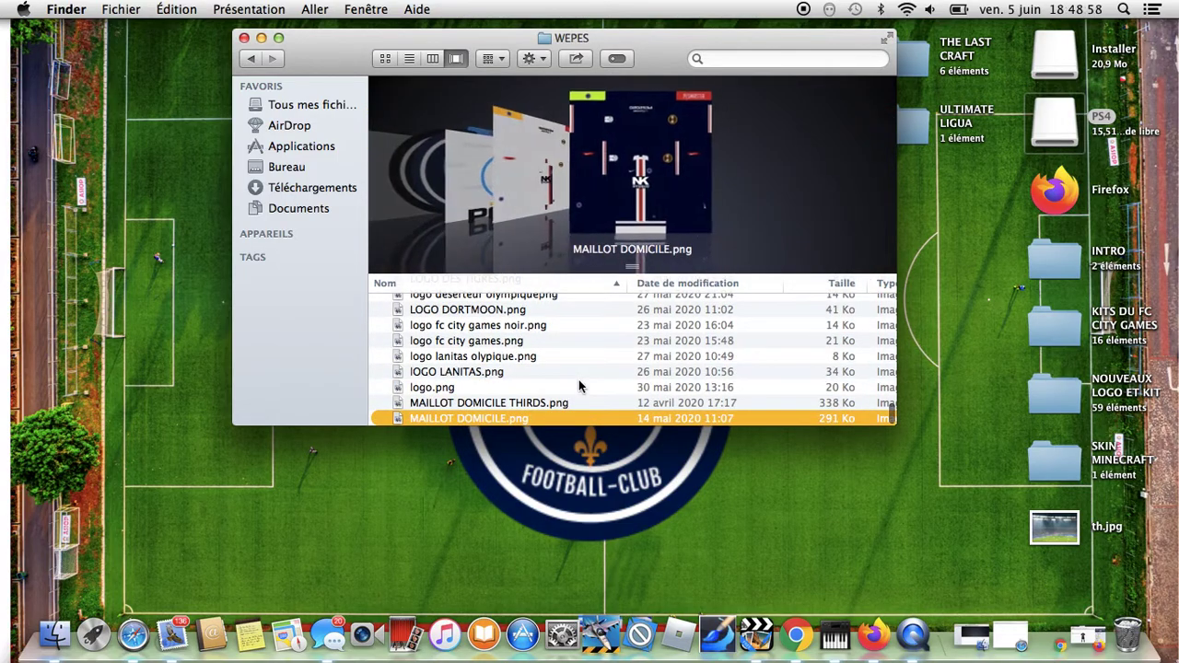
- Search the Mac for "kit" and open the NOUVEAUX LOGO ET KIT folder
click(286, 187)
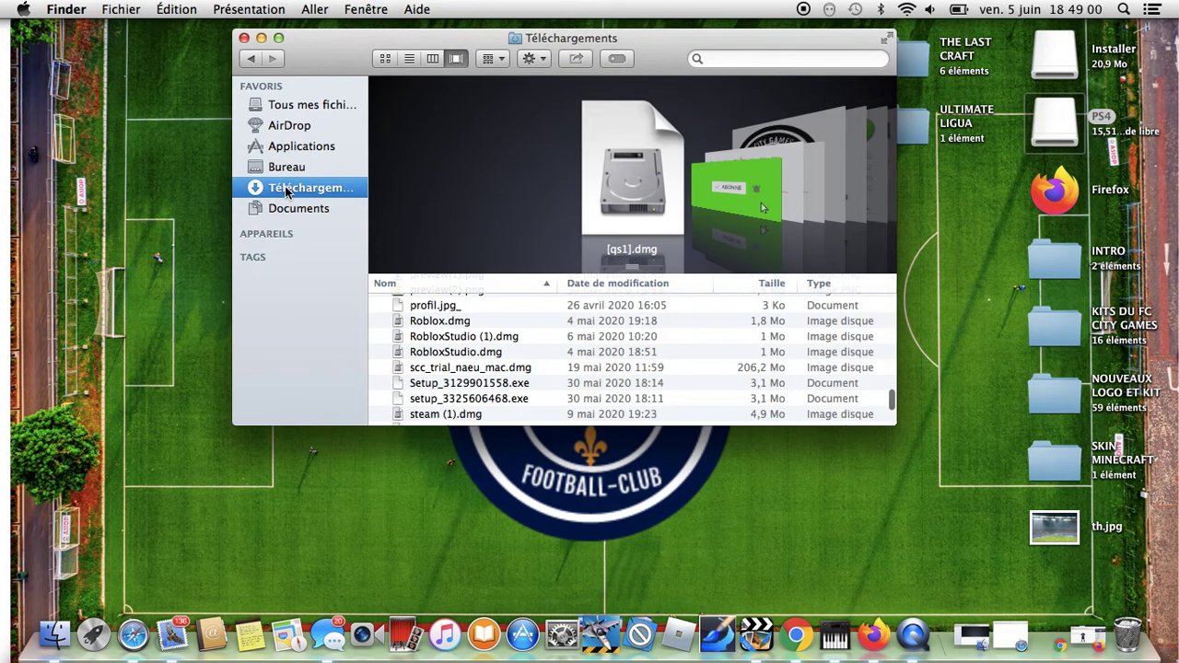
click(287, 167)
text(kit)
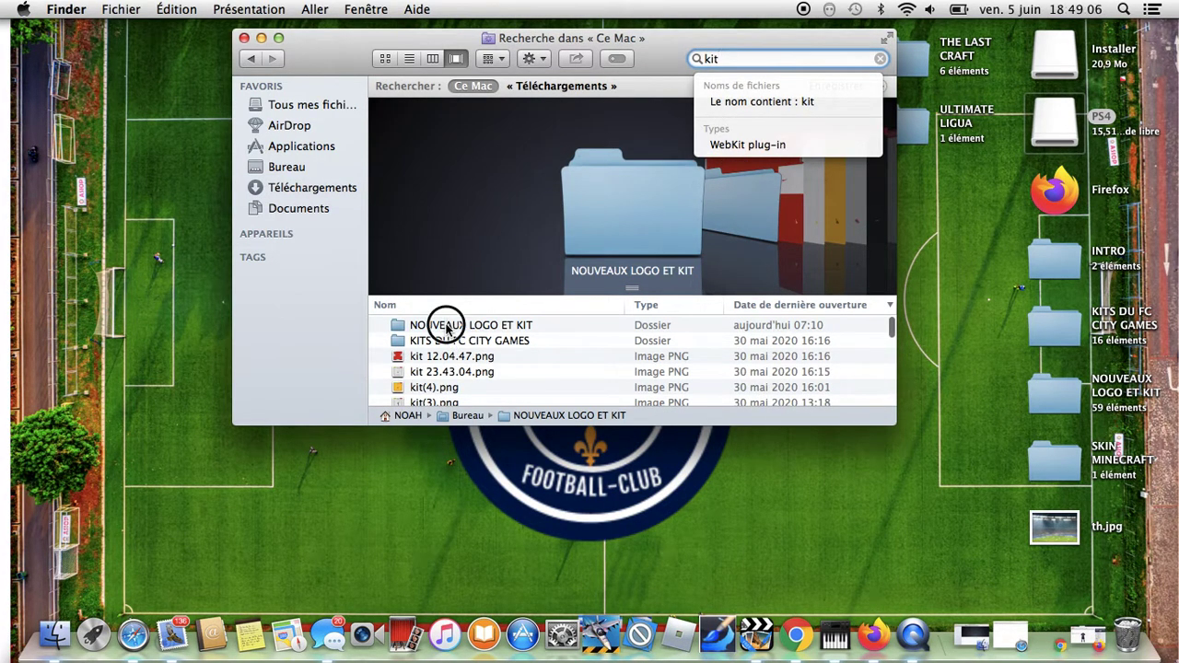
double_click(448, 328)
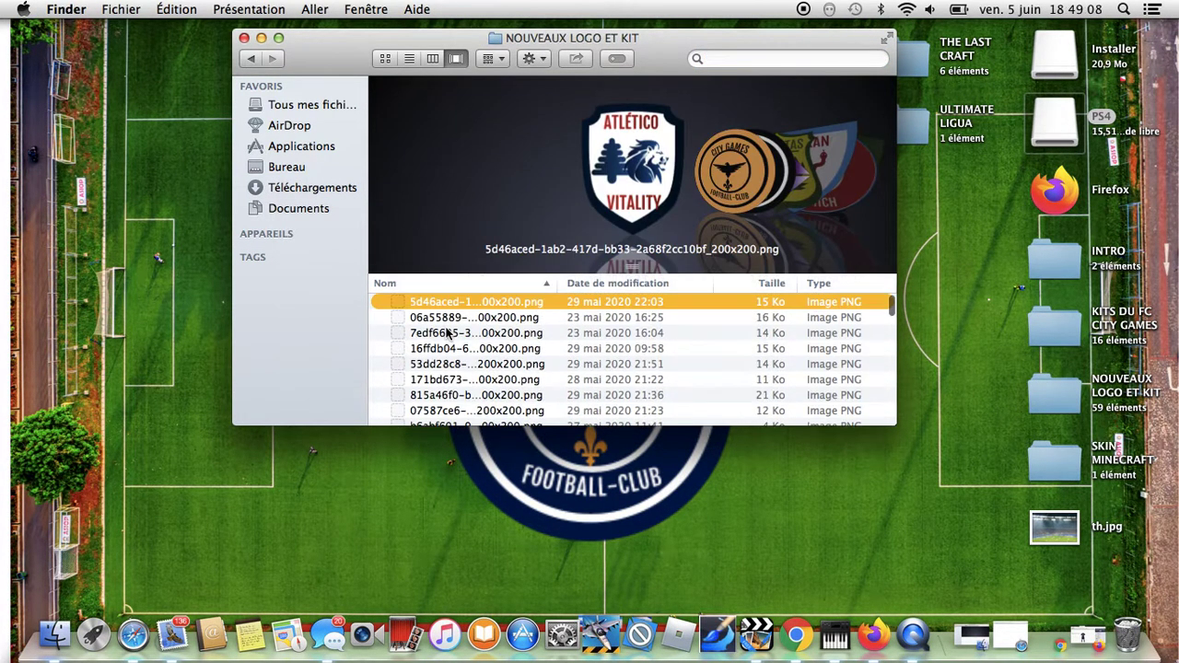
- Browse the club logo previews at the start of the NOUVEAUX LOGO ET KIT folder
key(Down)
key(Down)
key(Down)
key(Down)
key(Down)
key(Down)
key(Down)
key(Down)
key(Down)
key(Down)
key(Down)
key(Down)
key(Down)
key(Down)
key(Down)
key(Down)
key(Down)
key(Down)
key(Down)
key(Down)
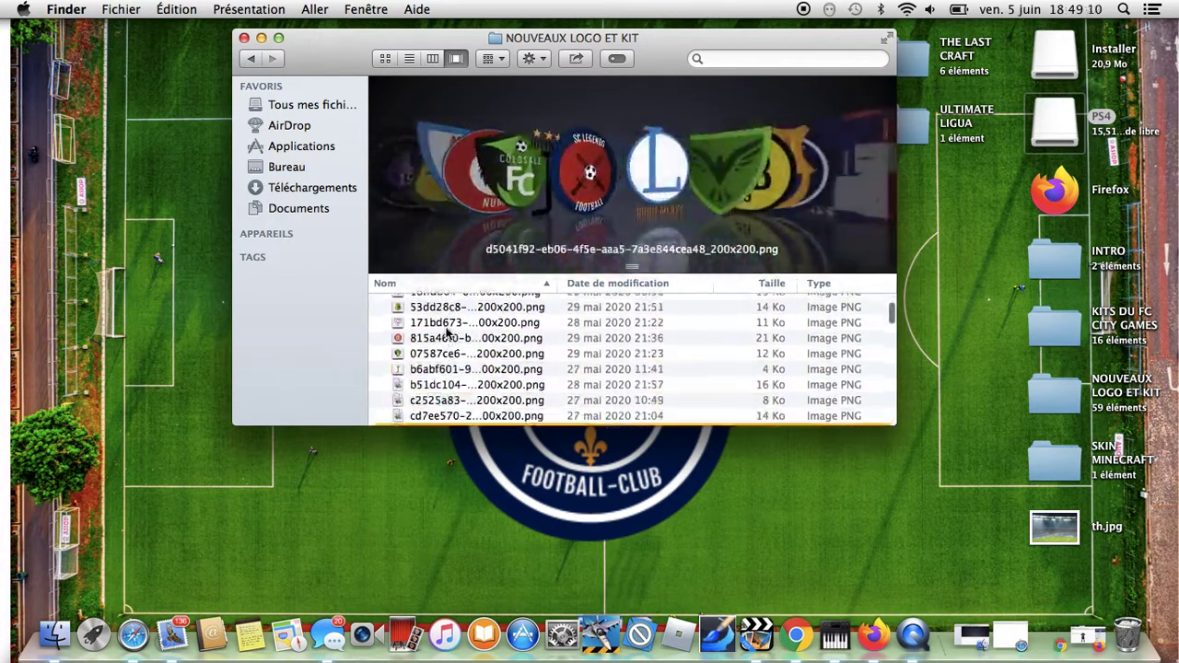
- Browse the previews of the remaining logos and first kit textures through to kit(4) 12.46.07.png
key(Down)
key(Down)
key(Down)
key(Down)
key(Down)
key(Down)
key(Down)
key(Down)
key(Down)
key(Down)
key(Down)
key(Down)
key(Down)
key(Down)
key(Down)
key(Down)
key(Down)
key(Down)
key(Down)
key(Down)
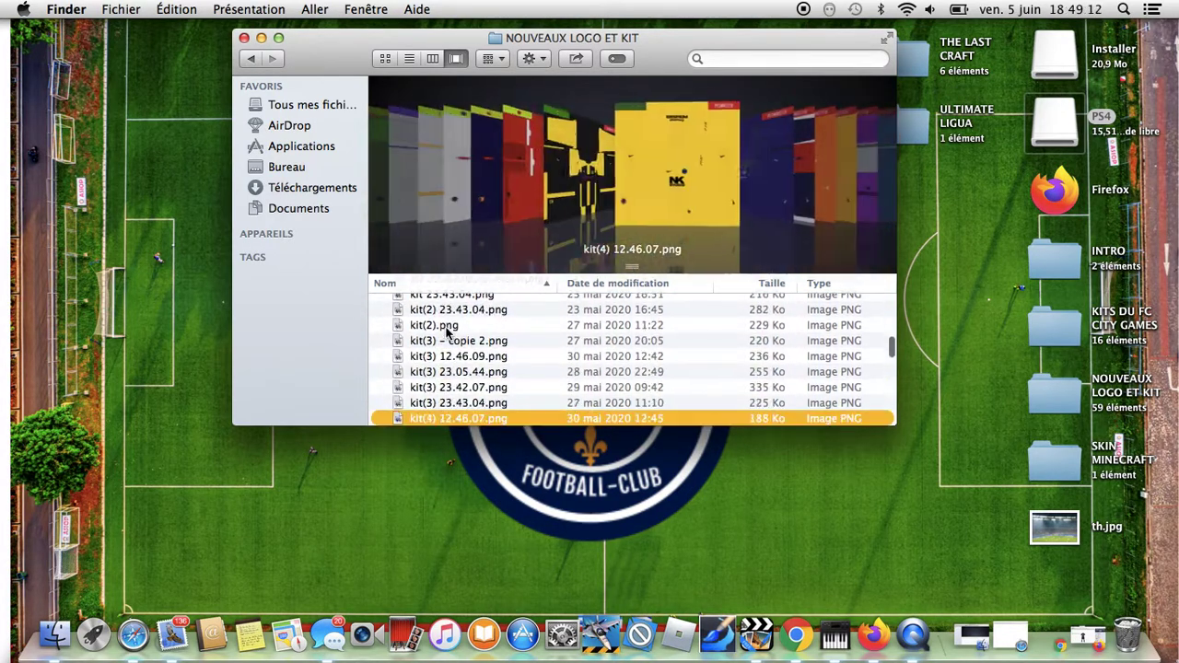
- Browse the kit texture previews from kit(4) 12.46.07.png forward to kit(8) 23.33.53.png
key(Down)
key(Down)
key(Down)
key(Down)
key(Down)
key(Down)
key(Down)
key(Down)
key(Down)
key(Down)
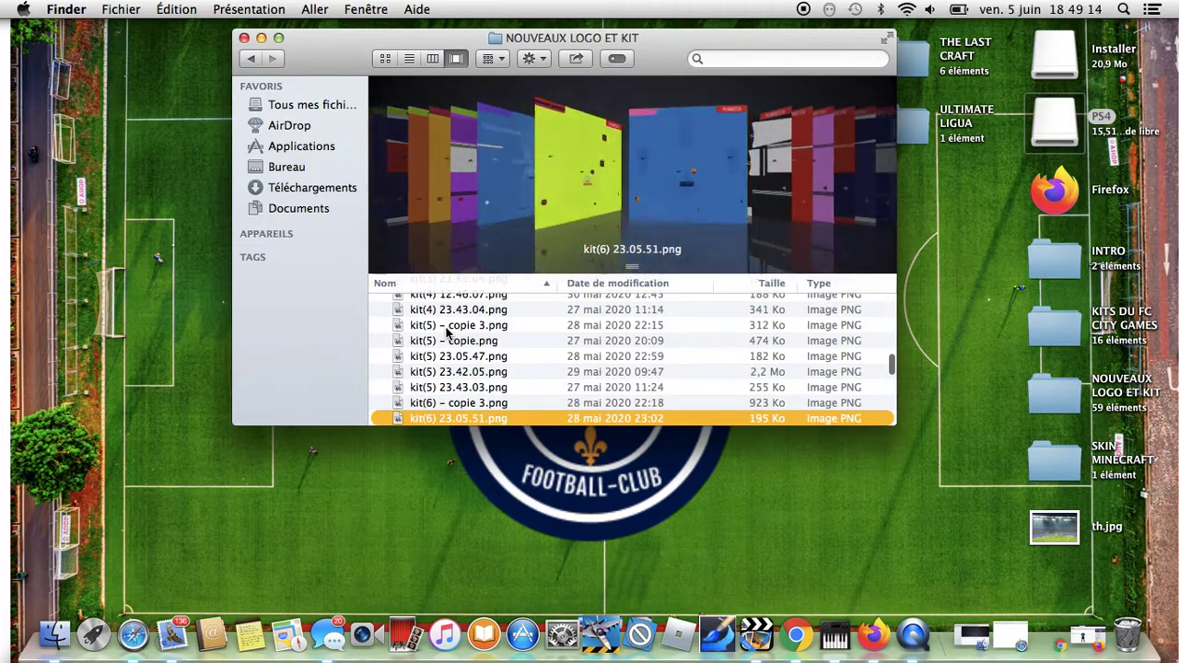
key(Down)
key(Down)
key(Down)
key(Down)
key(Down)
key(Down)
key(Down)
key(Down)
key(Down)
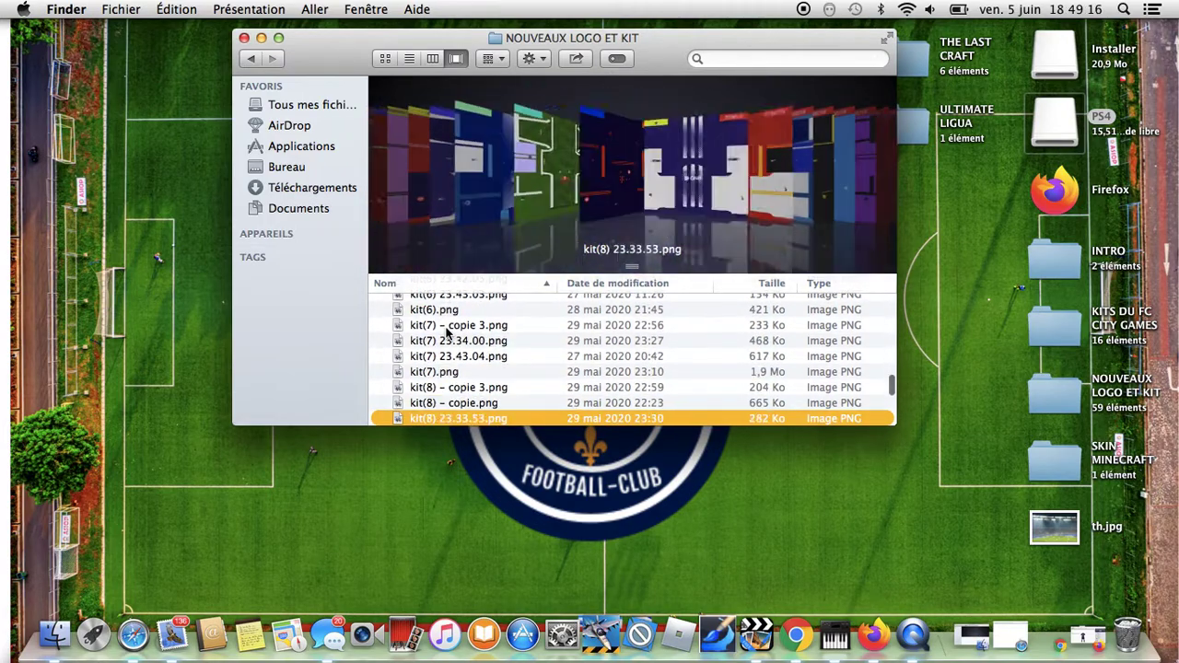
- Browse the kit texture previews beyond kit(8) 23.33.53.png, including kit(9) - copie 6.png
key(Down)
key(Down)
key(Down)
key(Down)
key(Down)
key(Down)
key(Down)
key(Down)
key(Down)
key(Down)
key(Down)
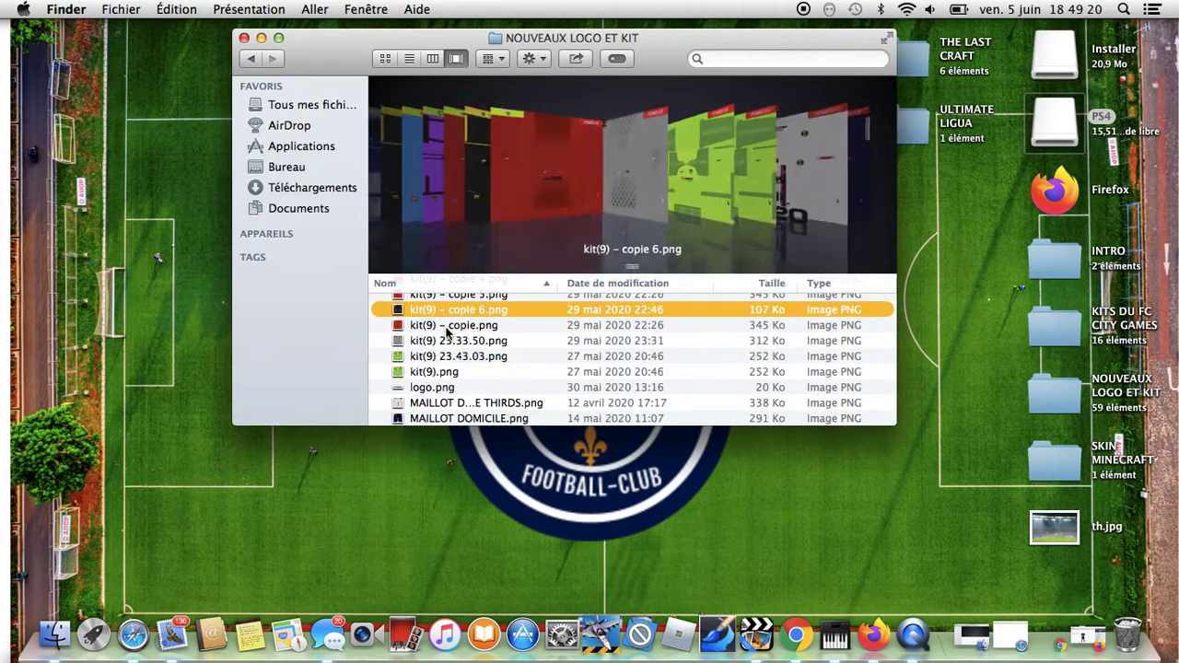
- Browse the kit texture previews back to kit(7).png
key(Up)
key(Up)
key(Up)
key(Up)
key(Up)
key(Up)
key(Up)
key(Up)
key(Up)
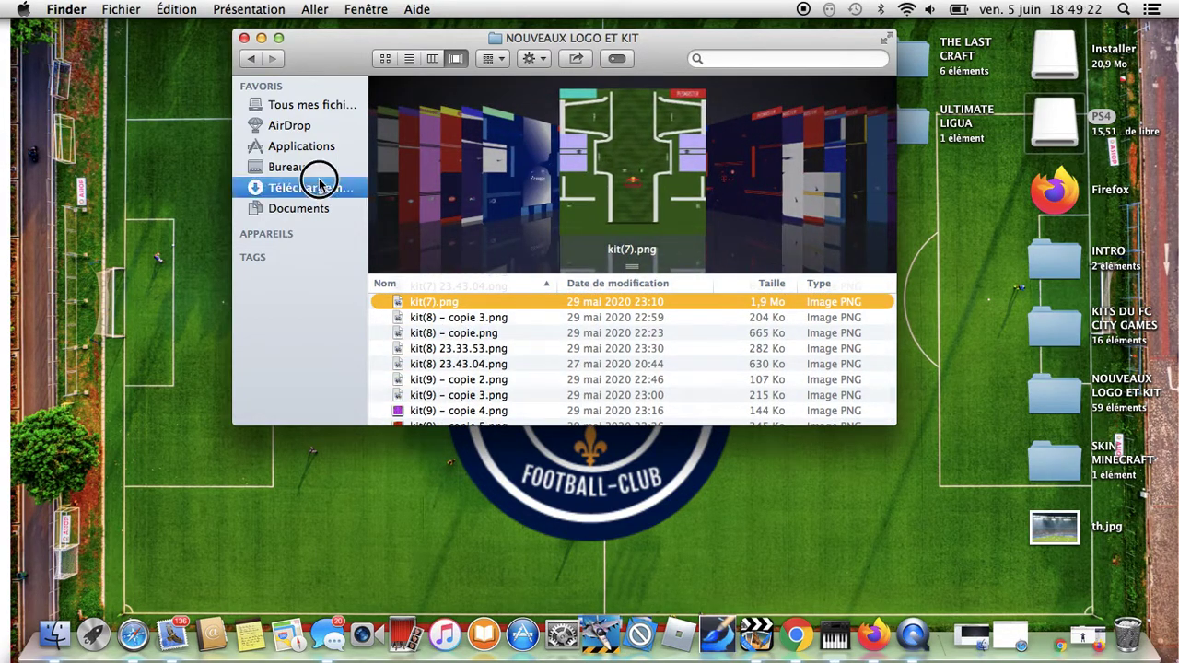
- Go to the desktop folder (Bureau) and open KITS DU FC CITY GAMES
click(314, 169)
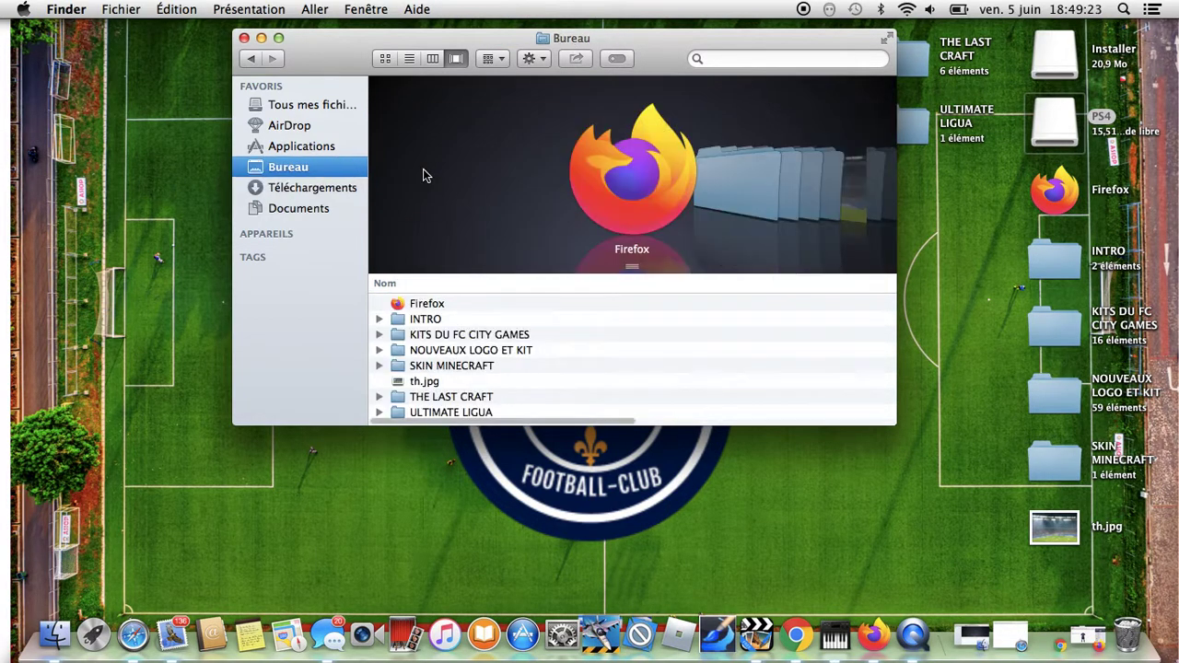
click(464, 367)
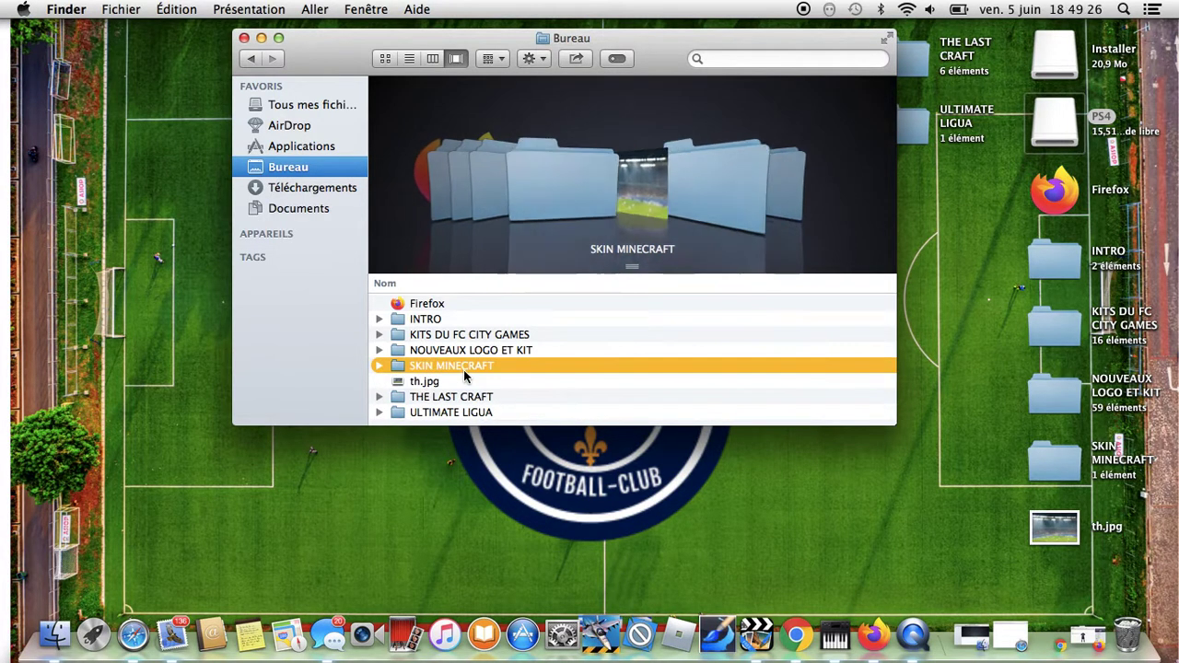
double_click(442, 334)
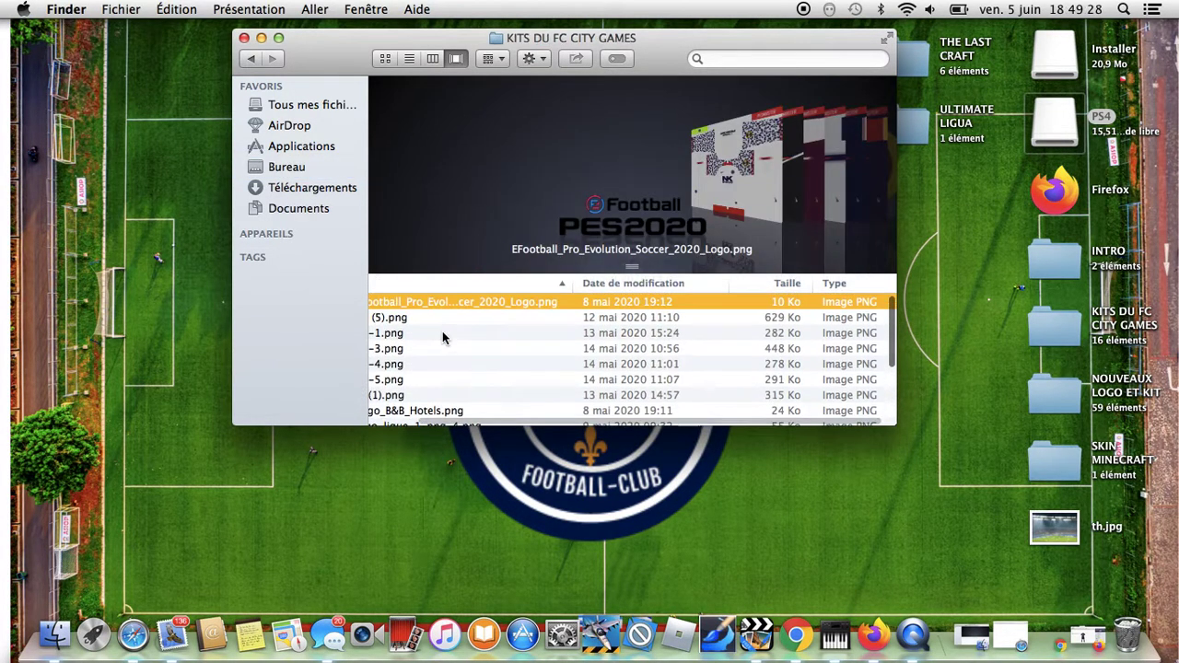
- Browse the previews in the KITS DU FC CITY GAMES folder through to pes-2020-logo - copie.png
key(Down)
key(Down)
key(Down)
key(Down)
key(Down)
key(Down)
key(Down)
key(Down)
key(Down)
key(Down)
key(Down)
key(Down)
key(Down)
key(Down)
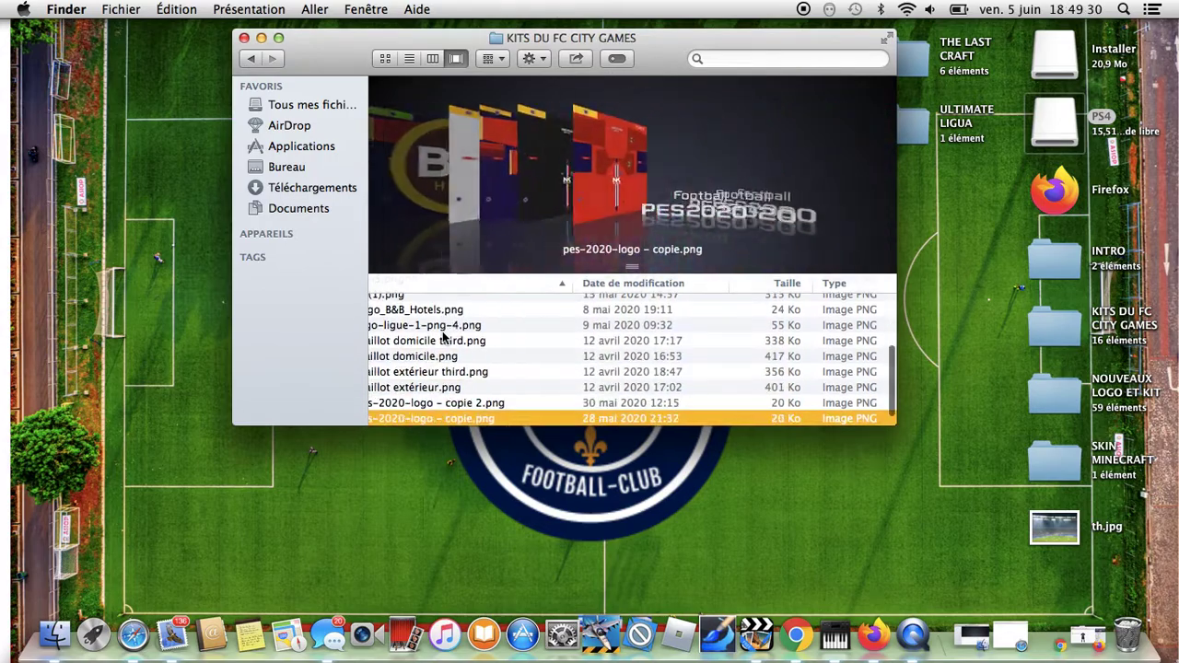
- Browse the FC City Games kit previews back to EFootball_Pro_Evolution_Soccer_2020_Logo.png
key(Up)
key(Up)
key(Up)
key(Up)
key(Up)
key(Up)
key(Up)
key(Up)
key(Up)
key(Up)
key(Up)
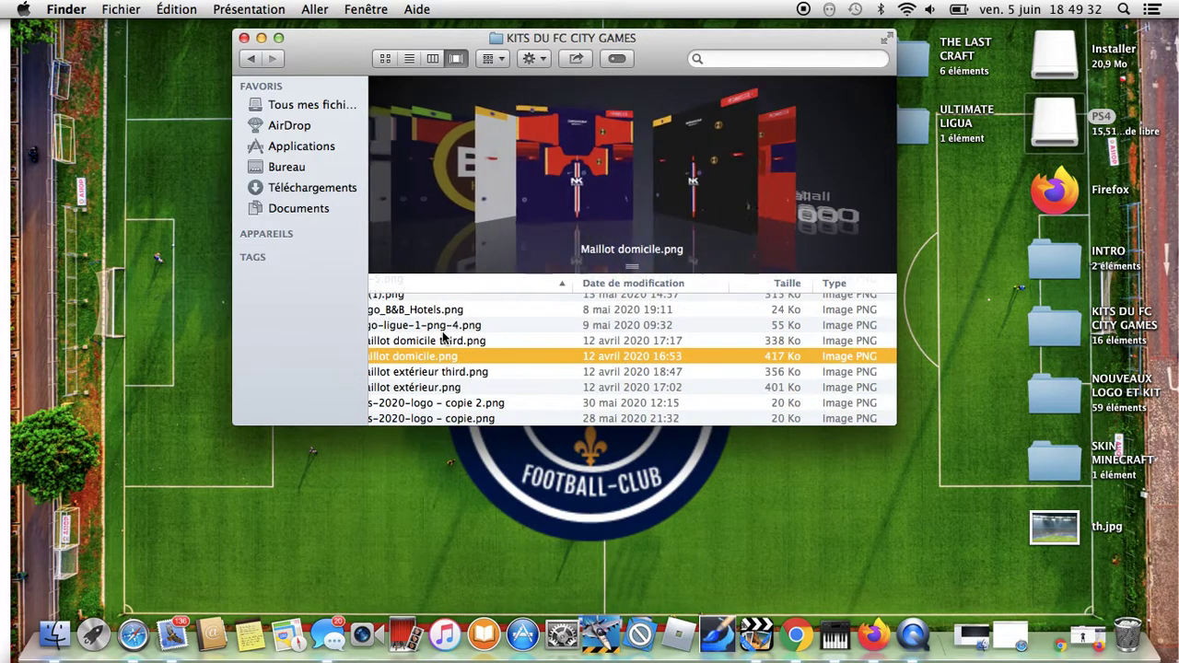
key(Up)
key(Up)
key(Up)
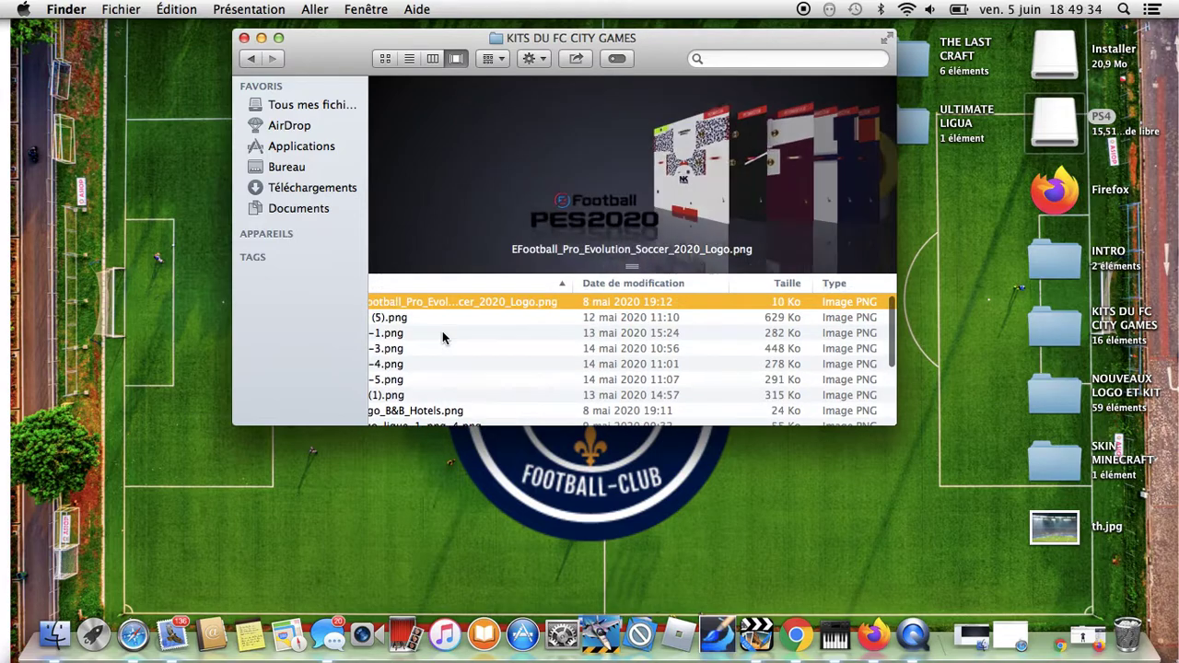
- Preview kit-1.png and close the KITS DU FC CITY GAMES window
key(Down)
key(Down)
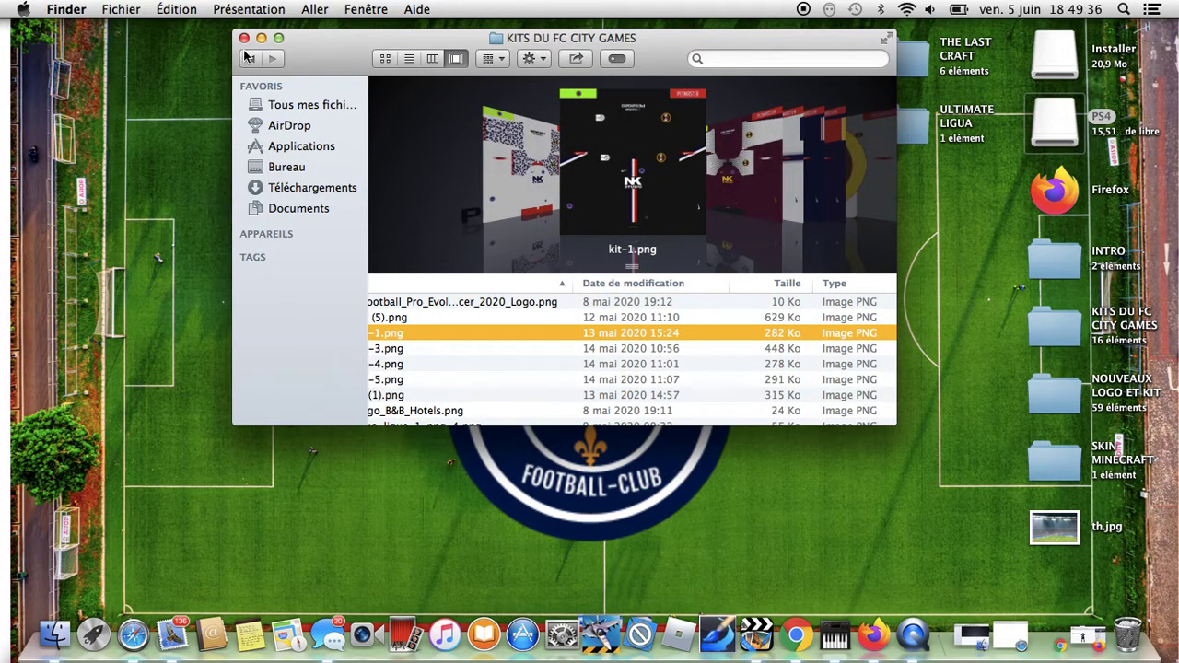
click(244, 38)
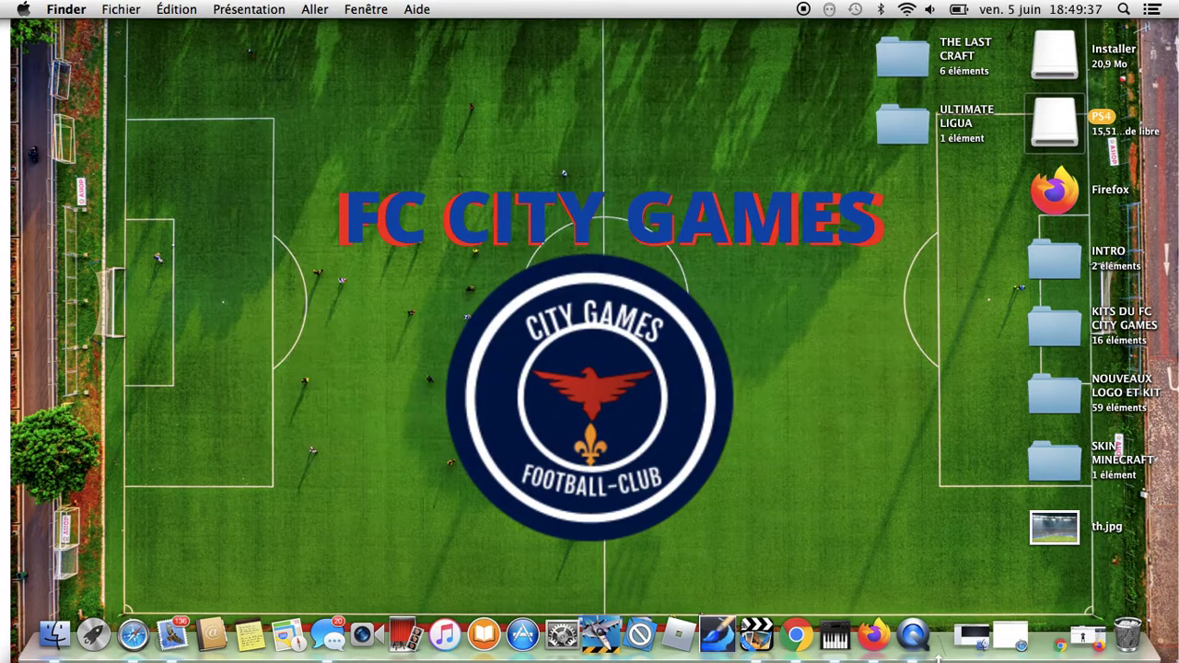
- Open the Trash (Corbeille) and browse its file previews to the WEPES.png kit texture
click(1141, 646)
scroll(462, 388, down, 10)
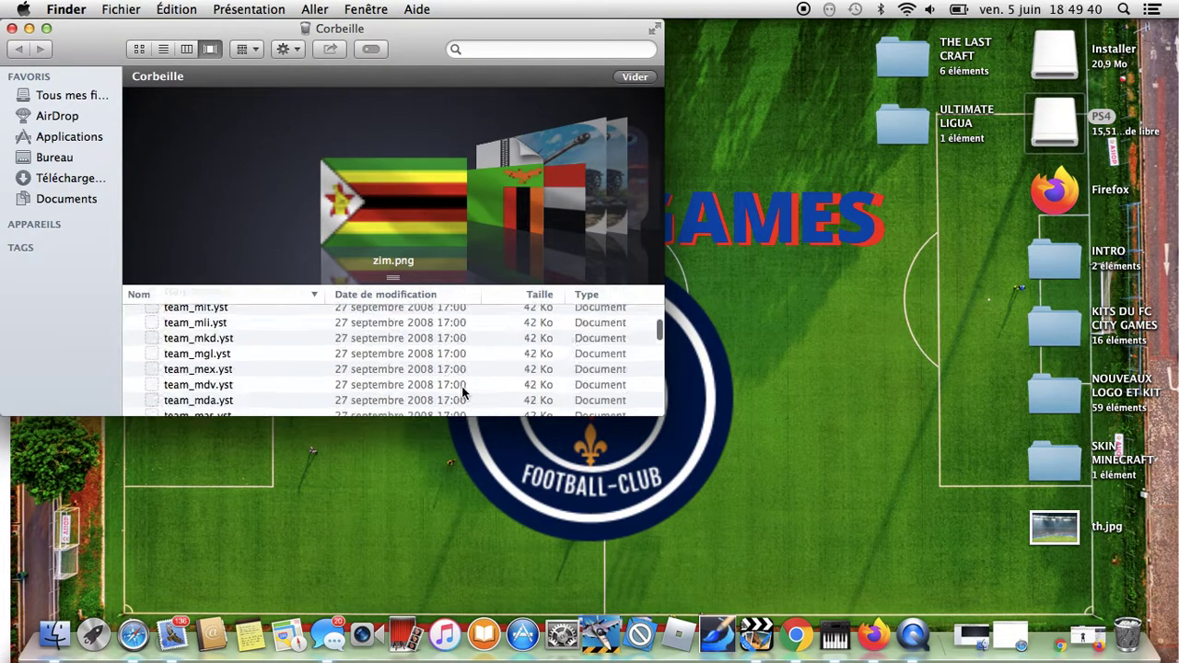
key(Down)
key(Down)
key(Down)
key(Down)
key(Down)
key(Down)
key(Down)
key(Down)
key(Down)
key(Down)
key(Down)
key(Down)
key(Down)
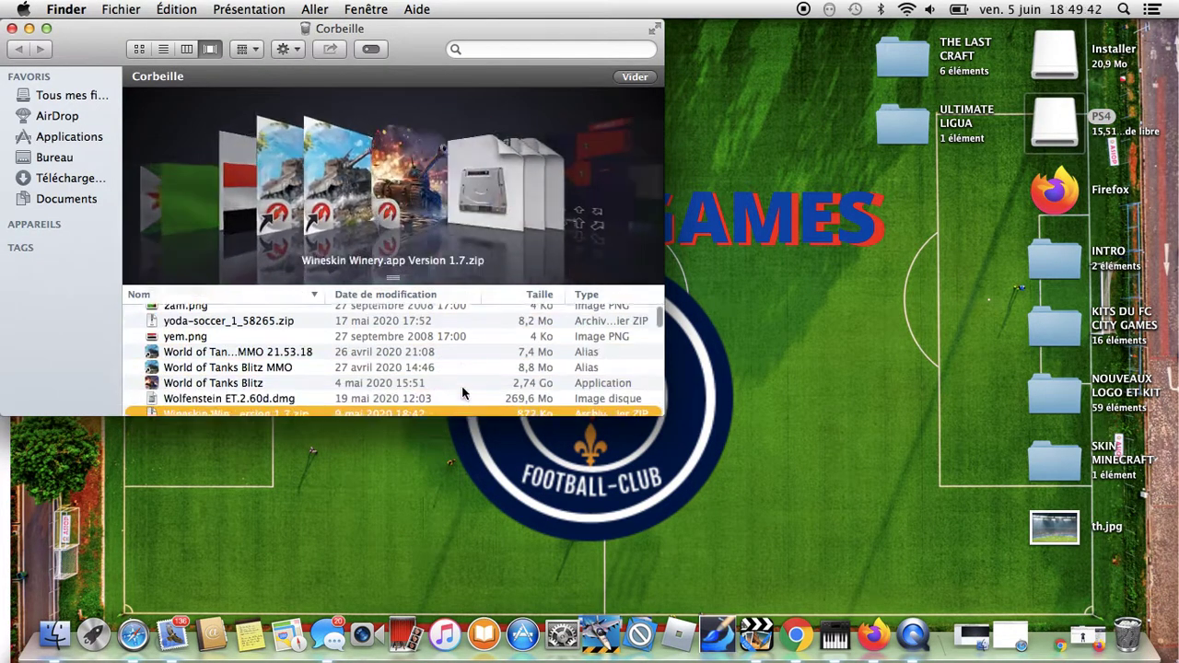
key(Up)
key(Up)
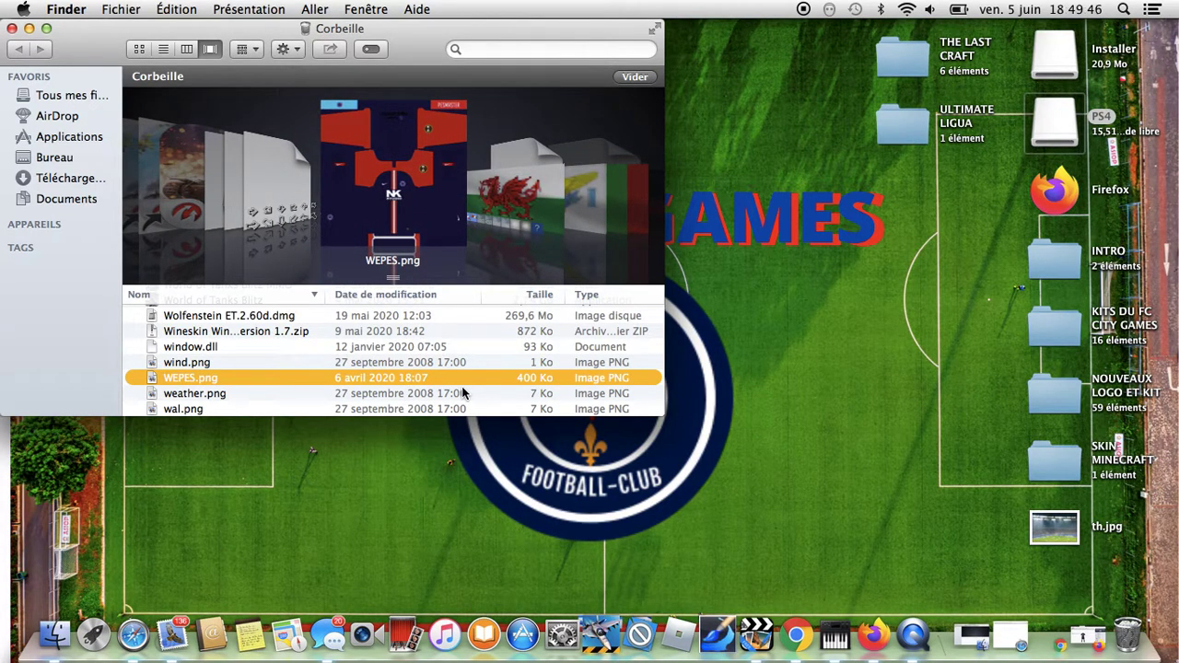
- Browse the previews of the deleted files in the Trash from WEPES.png onward to vir.png
key(Down)
key(Down)
key(Down)
key(Down)
key(Down)
key(Down)
key(Down)
key(Down)
key(Down)
key(Down)
key(Down)
key(Down)
key(Down)
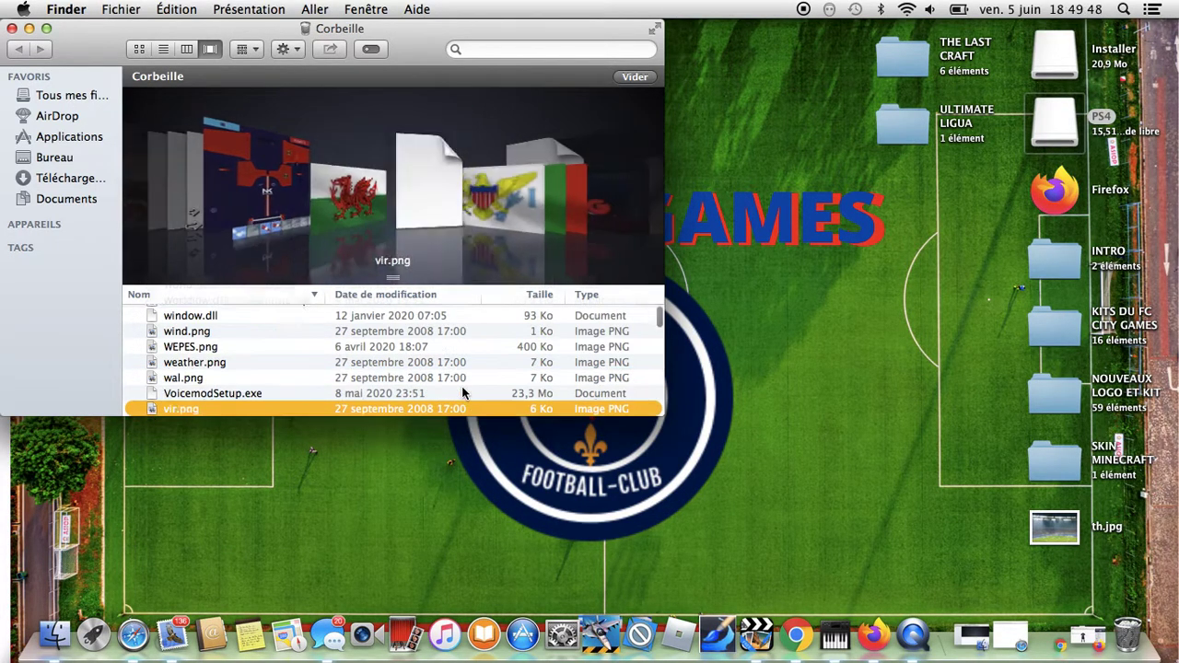
- Browse the previews of the deleted files in the Trash from vir.png onward to ucode_10.png
key(Down)
key(Down)
key(Down)
key(Down)
key(Down)
key(Down)
key(Down)
key(Down)
key(Down)
key(Down)
key(Down)
key(Down)
key(Down)
key(Down)
key(Down)
key(Down)
key(Down)
key(Down)
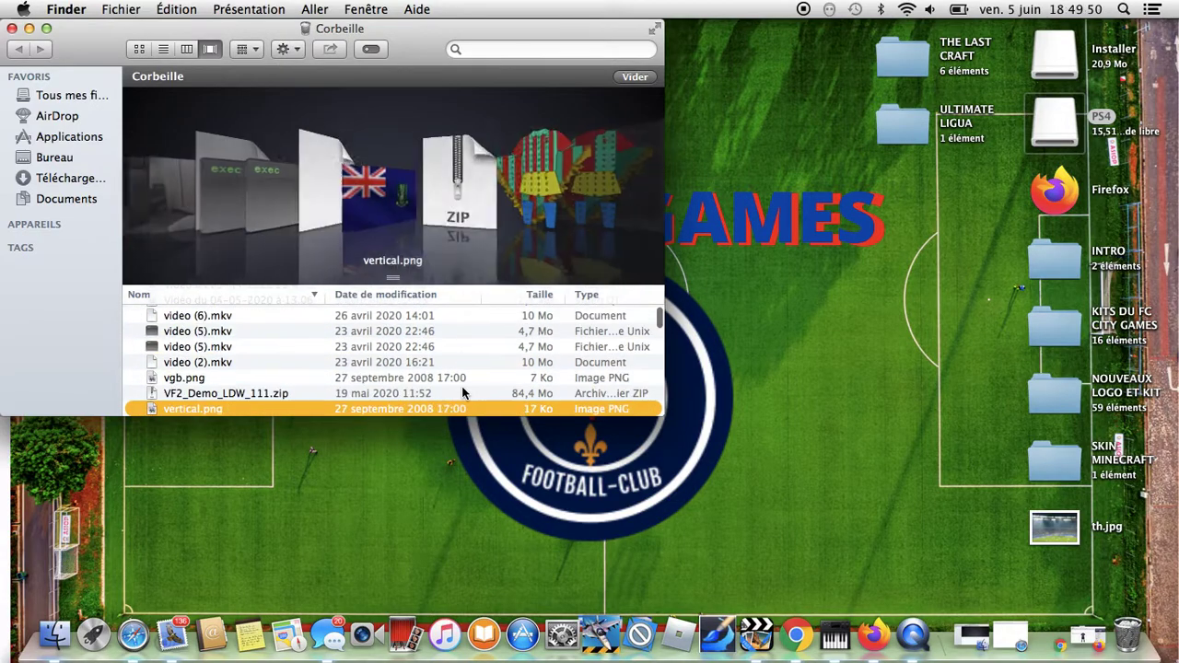
key(Down)
key(Down)
key(Down)
key(Down)
key(Down)
key(Down)
key(Down)
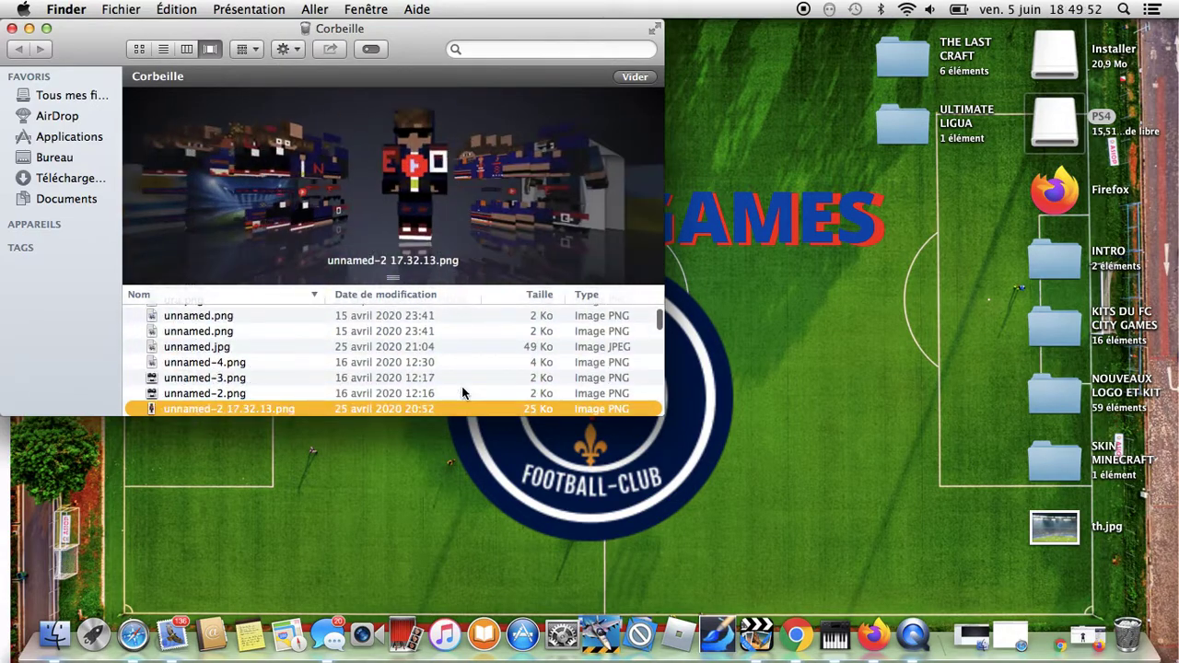
key(Down)
key(Down)
key(Down)
key(Down)
key(Down)
key(Down)
key(Down)
key(Down)
key(Down)
key(Down)
key(Down)
key(Down)
key(Down)
key(Down)
key(Down)
key(Down)
key(Down)
key(Down)
key(Down)
key(Down)
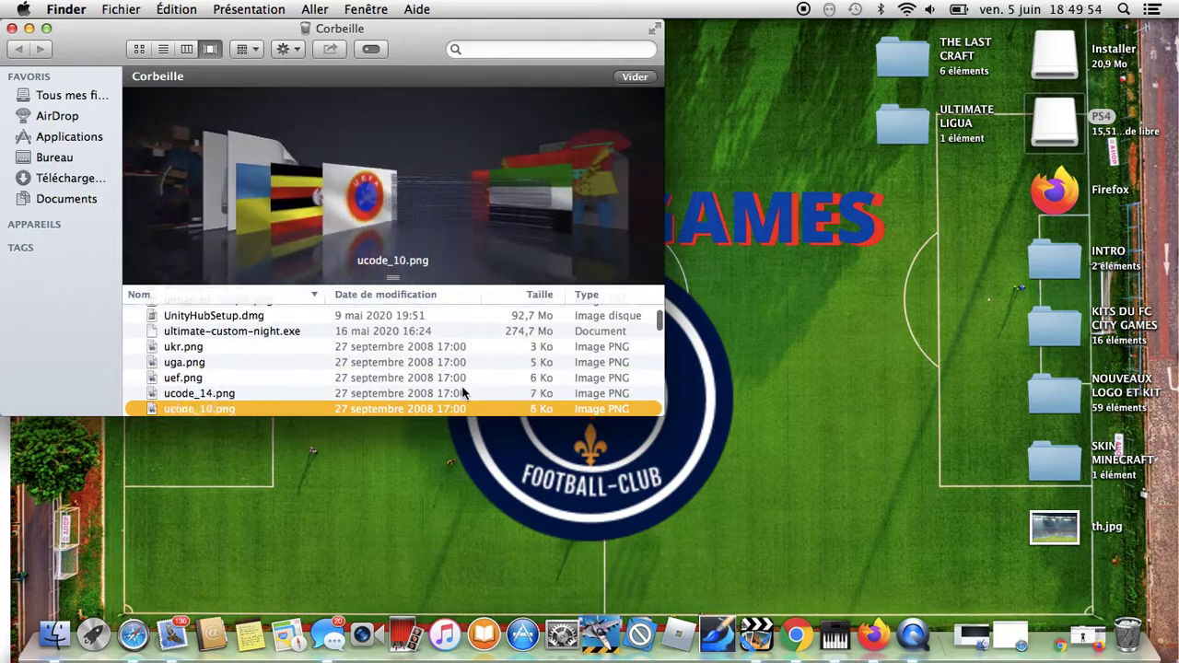
- Continue browsing the Trash previews from ucode_10.png to the Intersport logo image th-1 17.31.58 17.31.58.jpg
key(Up)
key(Up)
key(Up)
key(Up)
key(Up)
key(Up)
key(Up)
key(Up)
key(Up)
key(Up)
key(Up)
key(Up)
key(Up)
key(Up)
key(Up)
key(Up)
key(Up)
key(Up)
key(Up)
key(Up)
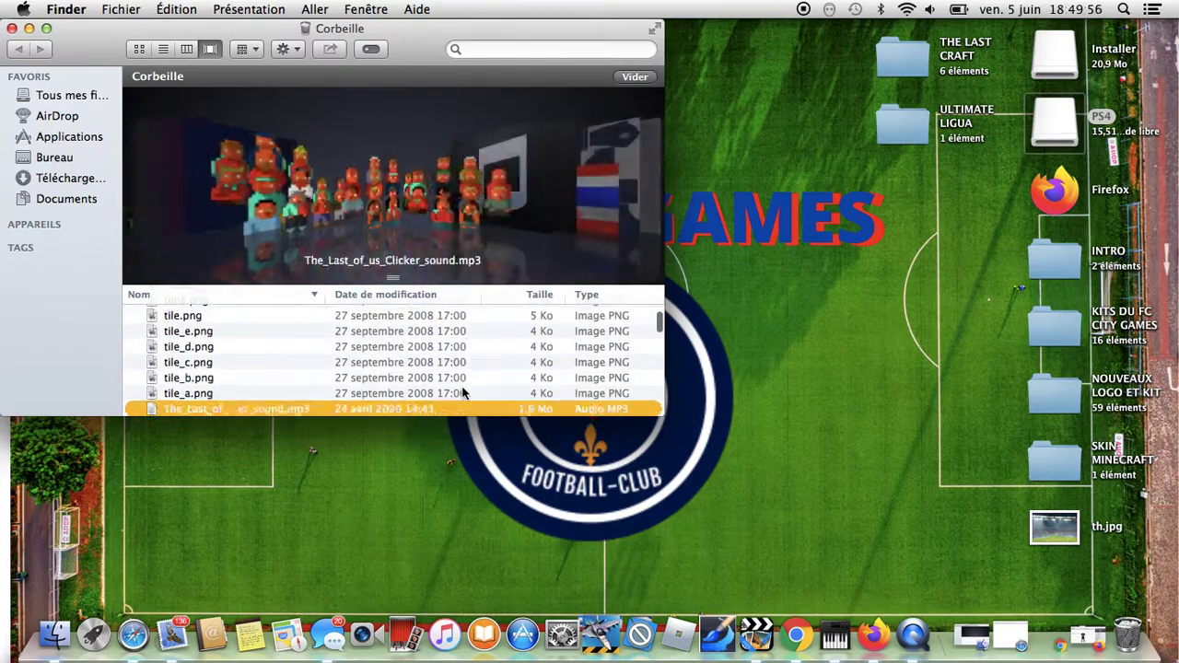
key(Up)
key(Up)
key(Up)
key(Up)
key(Up)
key(Up)
key(Up)
key(Up)
key(Up)
key(Up)
key(Up)
key(Up)
key(Up)
key(Up)
key(Up)
key(Up)
key(Up)
key(Up)
key(Up)
key(Up)
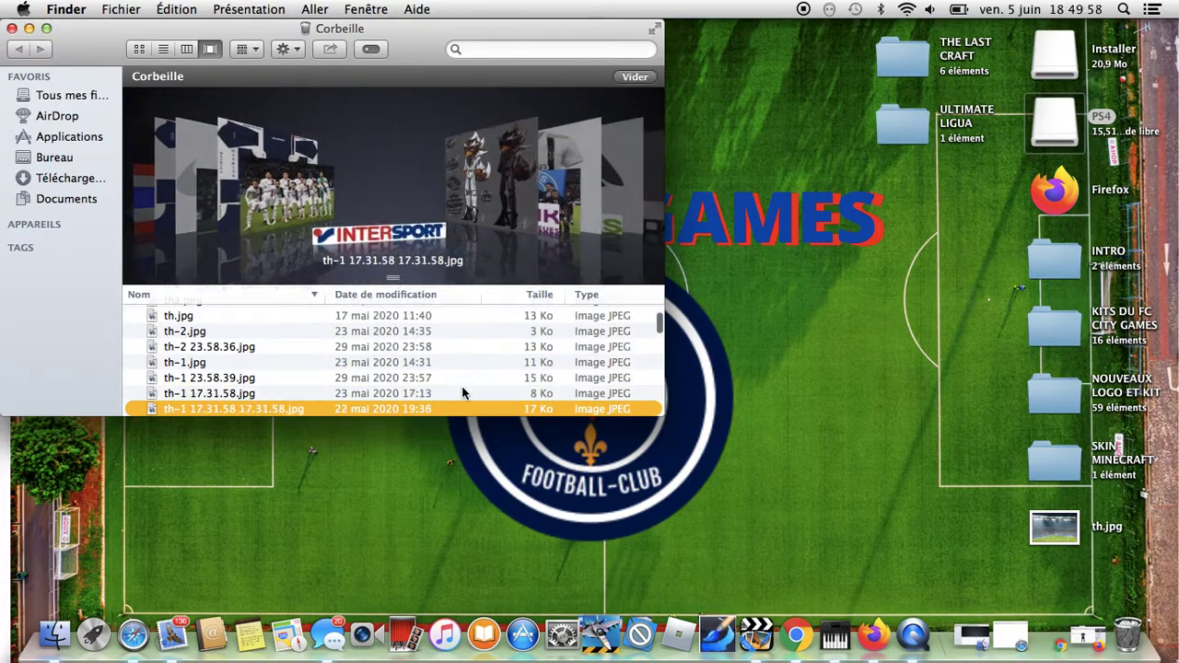
- Browse the deleted .yst team files in the Trash through team_mya.yst and close the Trash window
key(Down)
key(Down)
key(Down)
key(Down)
key(Down)
key(Down)
key(Down)
key(Down)
key(Down)
key(Down)
key(Down)
key(Down)
key(Down)
key(Down)
key(Down)
key(Down)
key(Down)
key(Down)
key(Down)
key(Down)
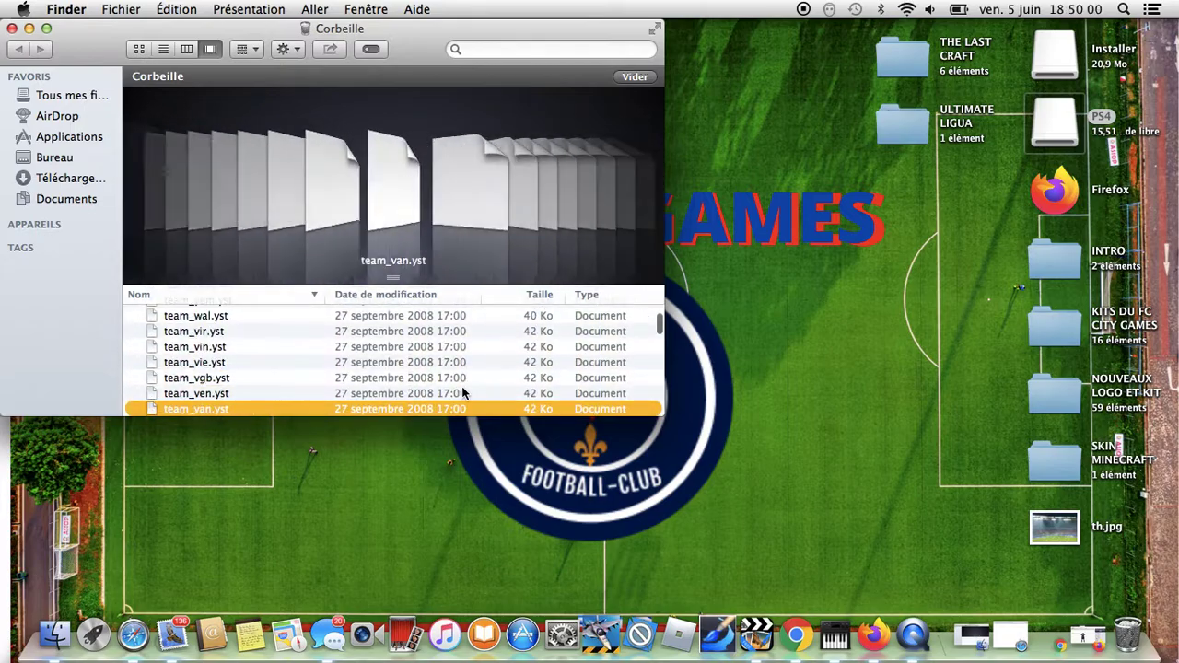
key(Down)
key(Down)
key(Down)
key(Down)
key(Down)
key(Down)
key(Down)
key(Down)
key(Down)
key(Down)
key(Down)
key(Down)
key(Down)
key(Down)
key(Down)
key(Down)
key(Down)
key(Down)
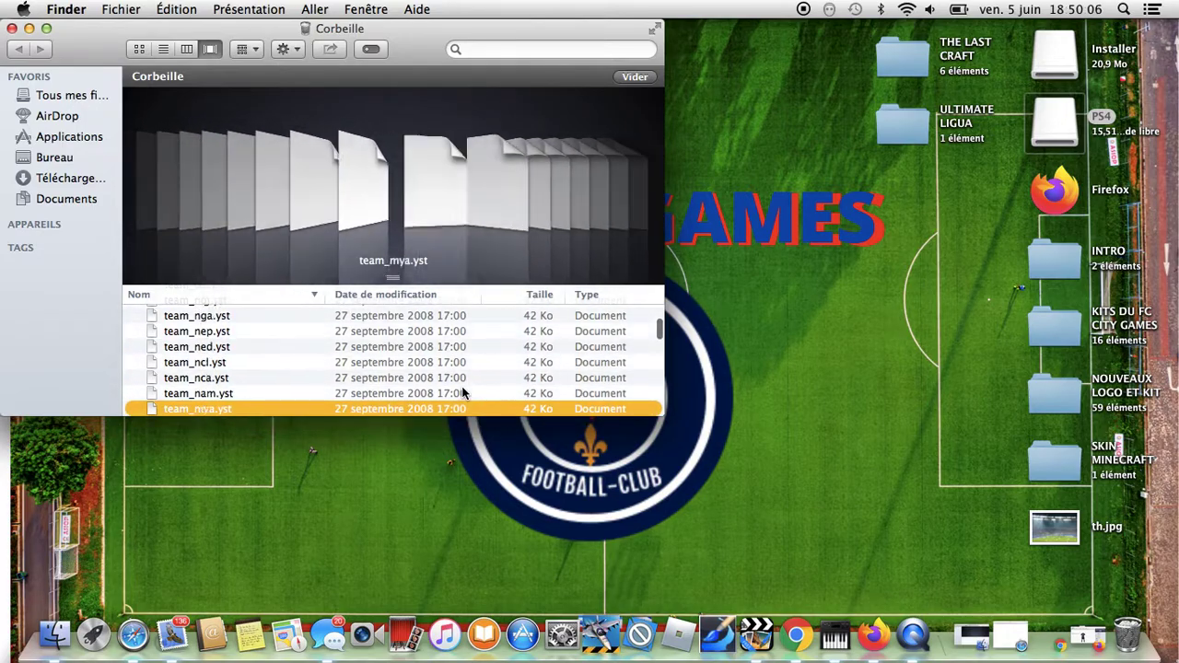
click(12, 29)
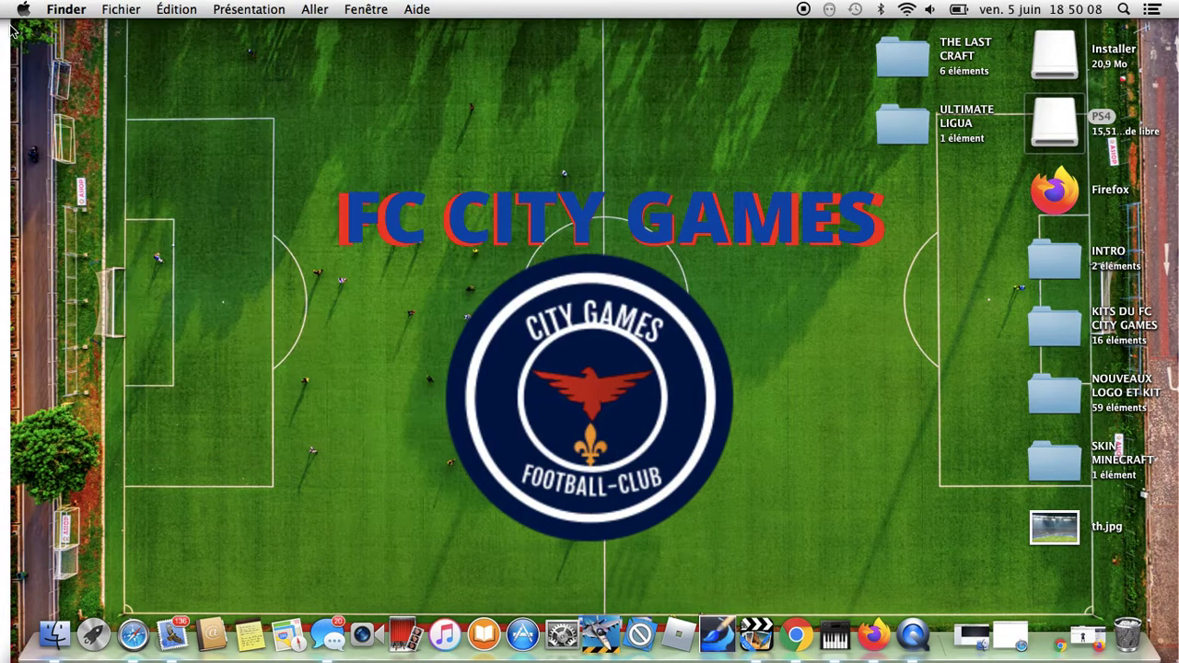
- Open the PS4 drive and its WEPES folder
double_click(1052, 124)
double_click(483, 378)
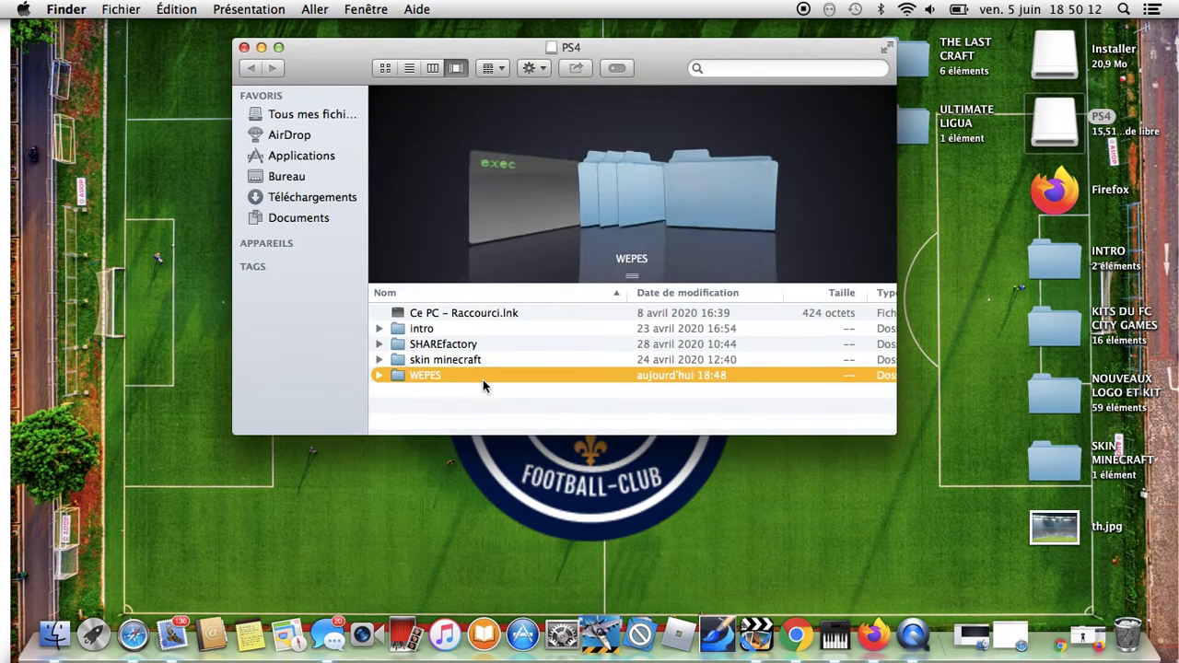